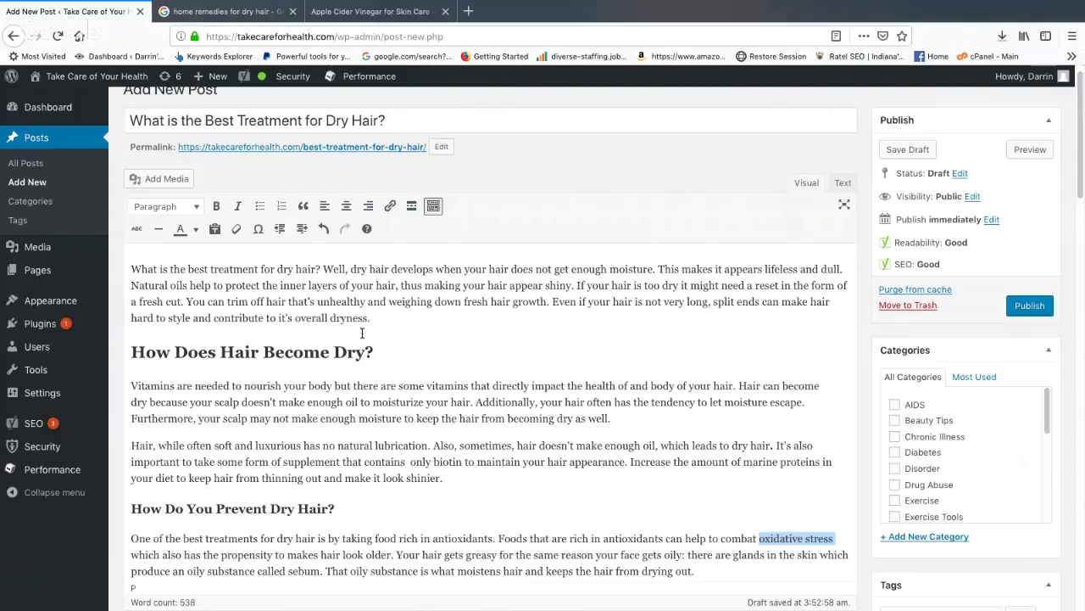
Copy the phrase "oxidative stress" from the post and search the web for it in the apple cider vinegar page's tab.
{"action": "right_click", "coordinate": [779, 541]}
{"action": "left_click", "coordinate": [834, 472]}
{"action": "left_click", "coordinate": [377, 11]}
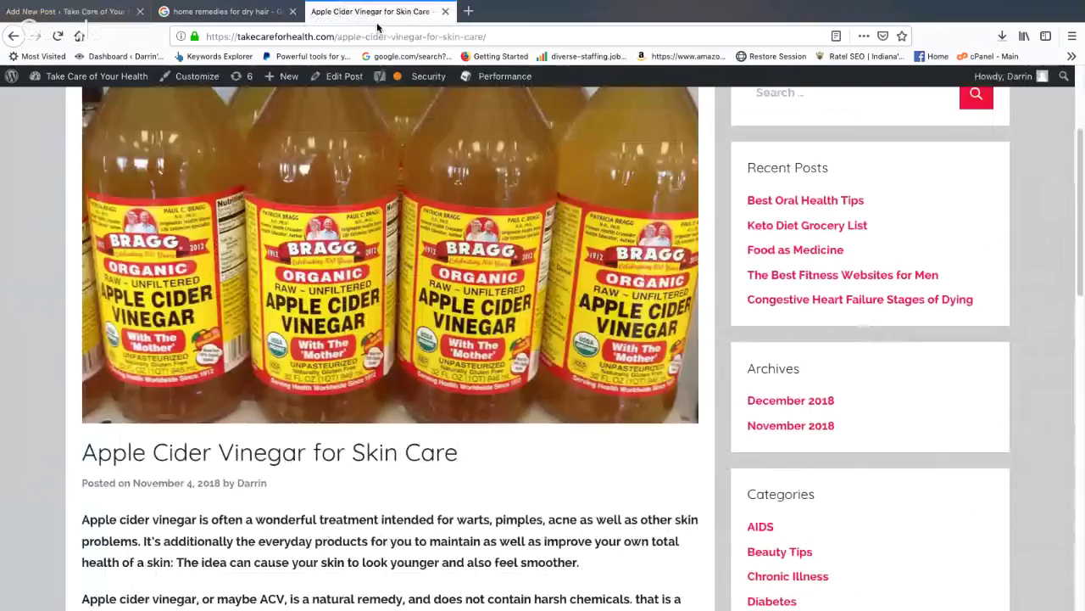
{"action": "left_click", "coordinate": [384, 36]}
{"action": "key", "text": "ctrl+v"}
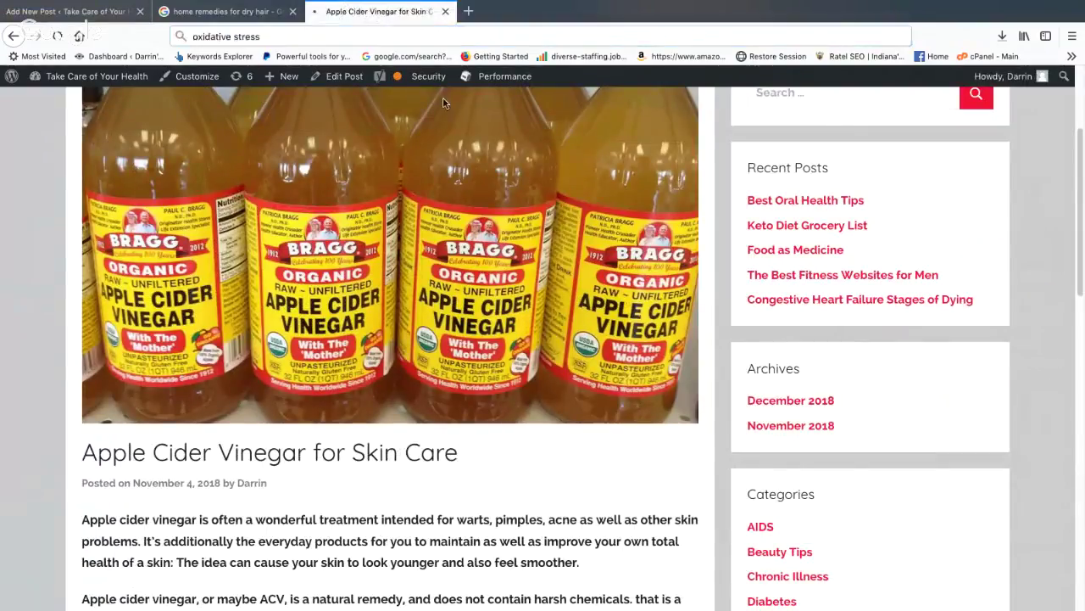
{"action": "key", "text": "Return"}
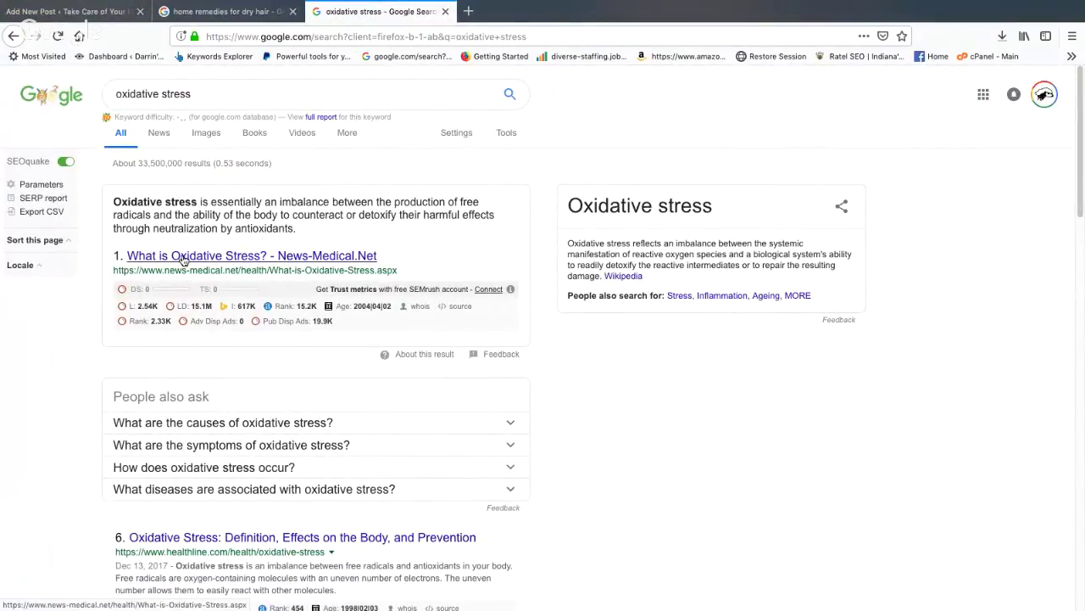
Open the Healthline result "Oxidative Stress: Definition, Effects on the Body, and Prevention" and copy the article's URL.
{"action": "left_click", "coordinate": [221, 539]}
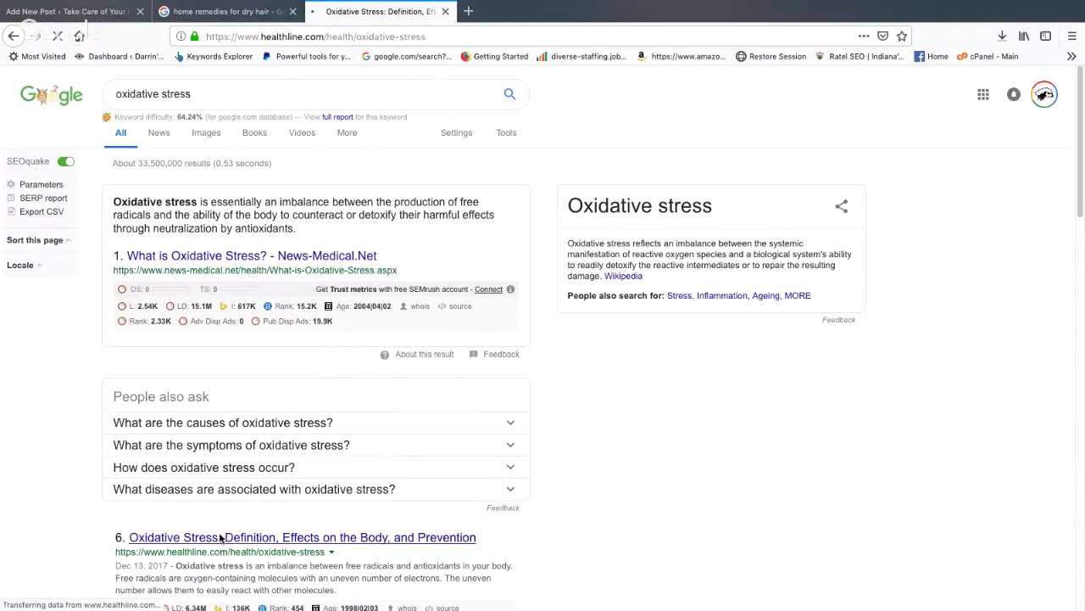
{"action": "scroll", "coordinate": [353, 254], "scroll_direction": "down", "scroll_amount": 2}
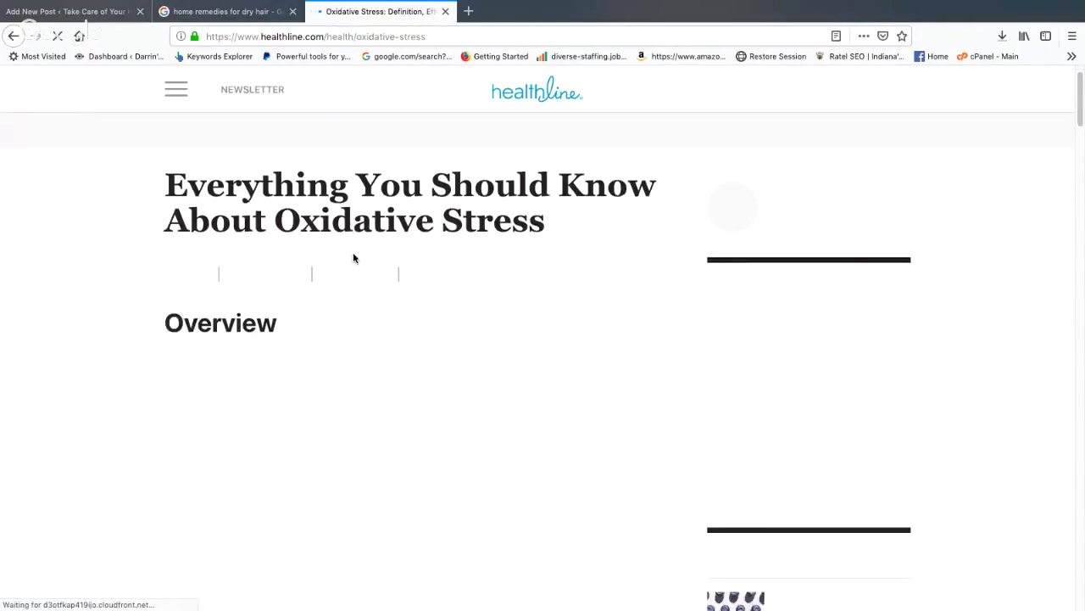
{"action": "scroll", "coordinate": [353, 258], "scroll_direction": "down", "scroll_amount": 5}
{"action": "left_click", "coordinate": [398, 36]}
{"action": "key", "text": "super+c"}
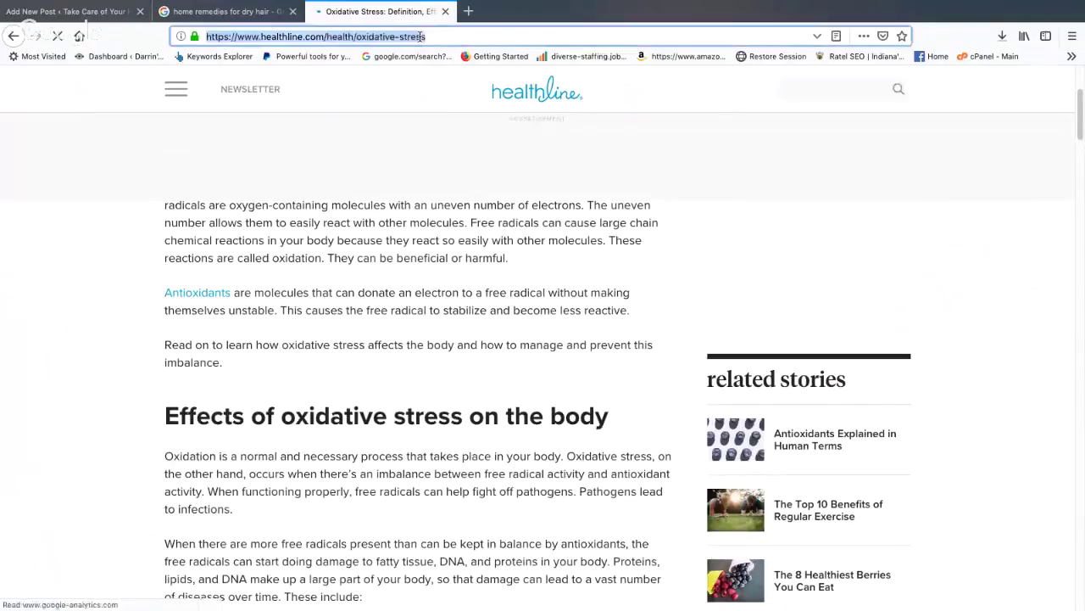
{"action": "right_click", "coordinate": [423, 36]}
{"action": "left_click", "coordinate": [446, 75]}
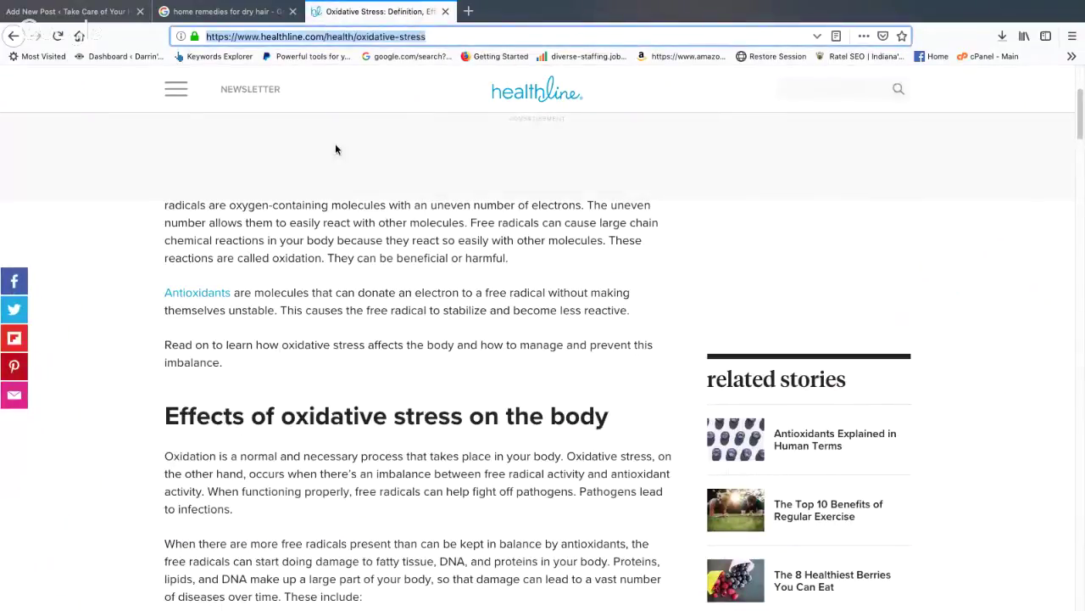
Read through the Healthline article's sections on effects, risk factors, prevention and the takeaway of oxidative stress.
{"action": "scroll", "coordinate": [315, 387], "scroll_direction": "down", "scroll_amount": 5}
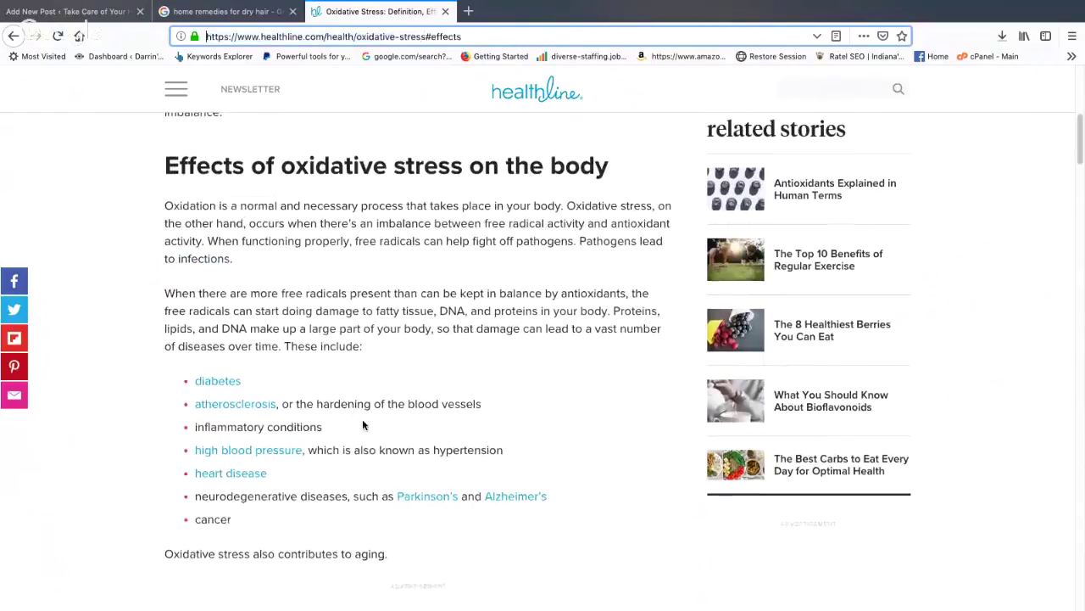
{"action": "scroll", "coordinate": [362, 424], "scroll_direction": "down", "scroll_amount": 3}
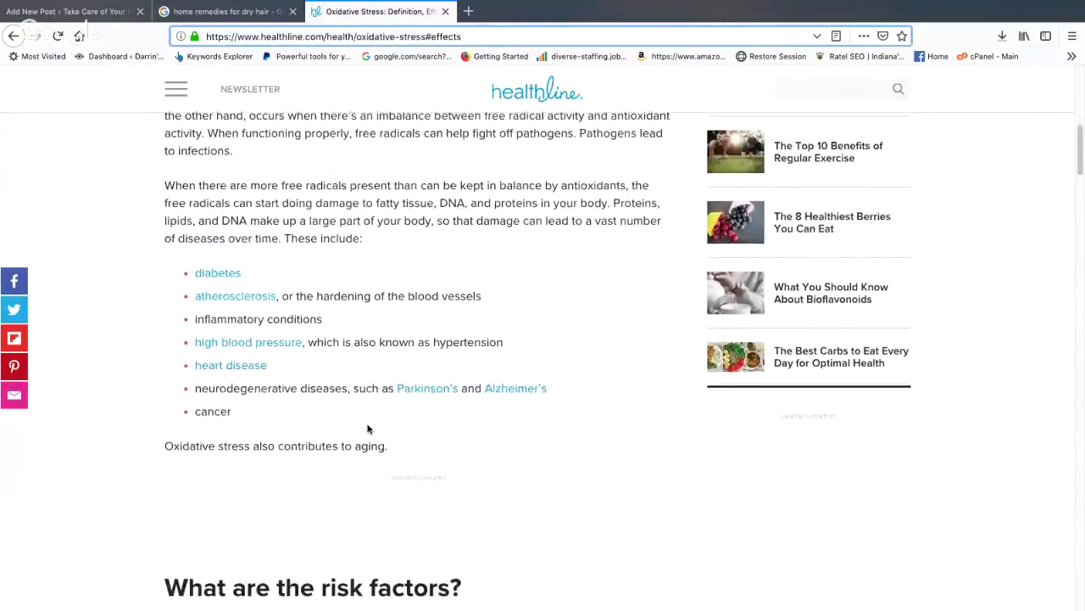
{"action": "scroll", "coordinate": [331, 376], "scroll_direction": "down", "scroll_amount": 5}
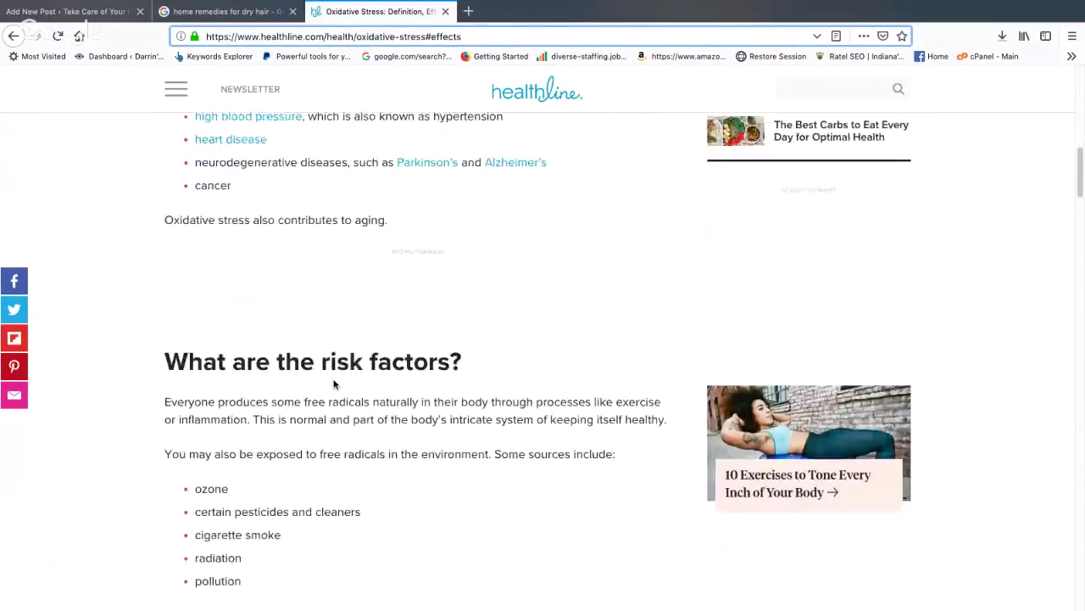
{"action": "scroll", "coordinate": [334, 388], "scroll_direction": "down", "scroll_amount": 4}
{"action": "scroll", "coordinate": [334, 382], "scroll_direction": "down", "scroll_amount": 2}
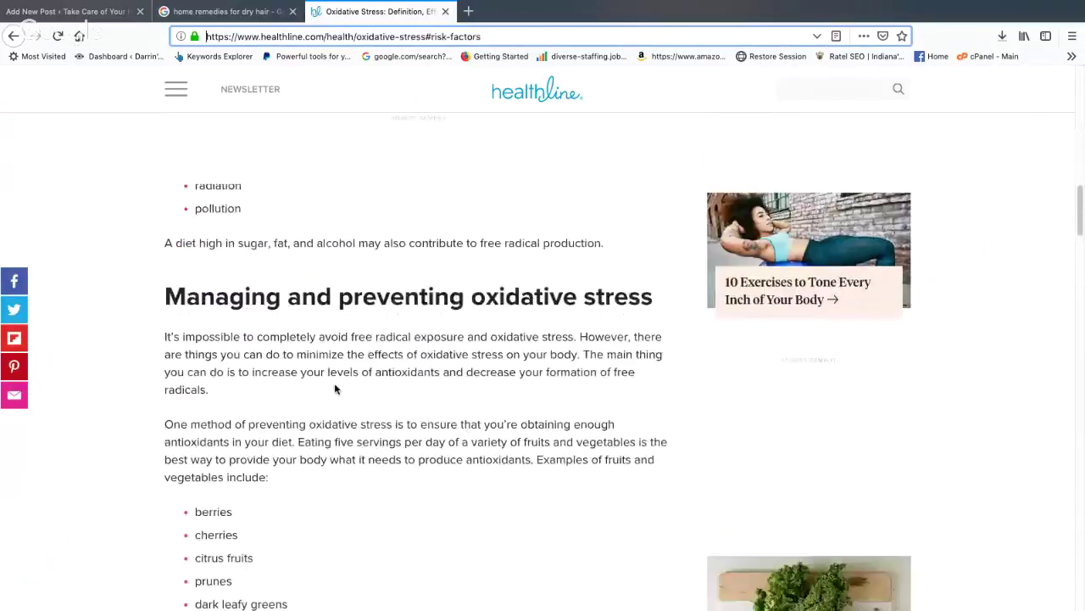
{"action": "scroll", "coordinate": [249, 266], "scroll_direction": "down", "scroll_amount": 5}
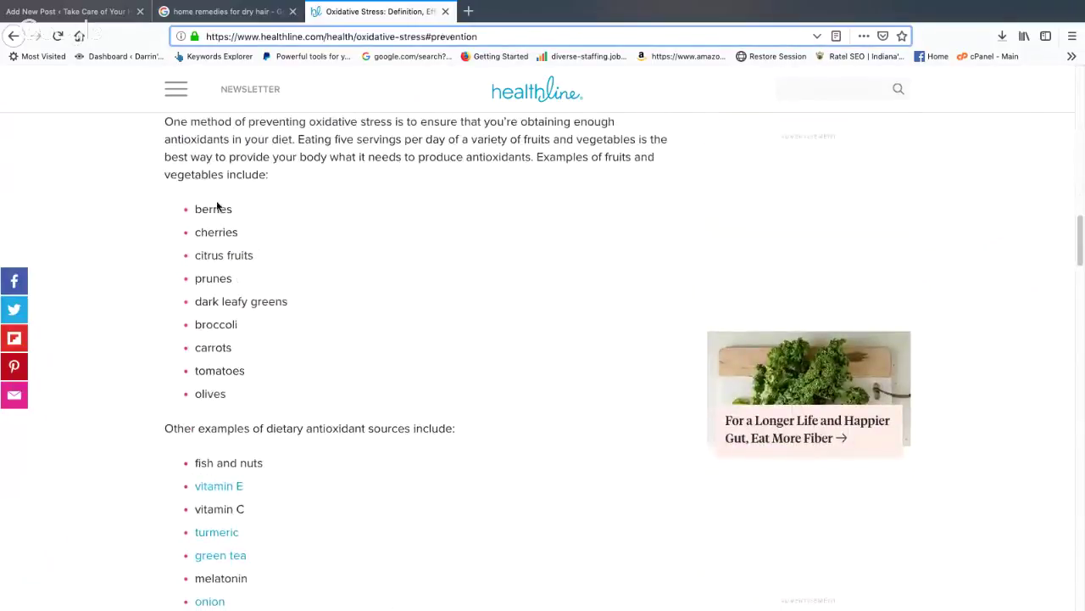
{"action": "scroll", "coordinate": [210, 442], "scroll_direction": "down", "scroll_amount": 9}
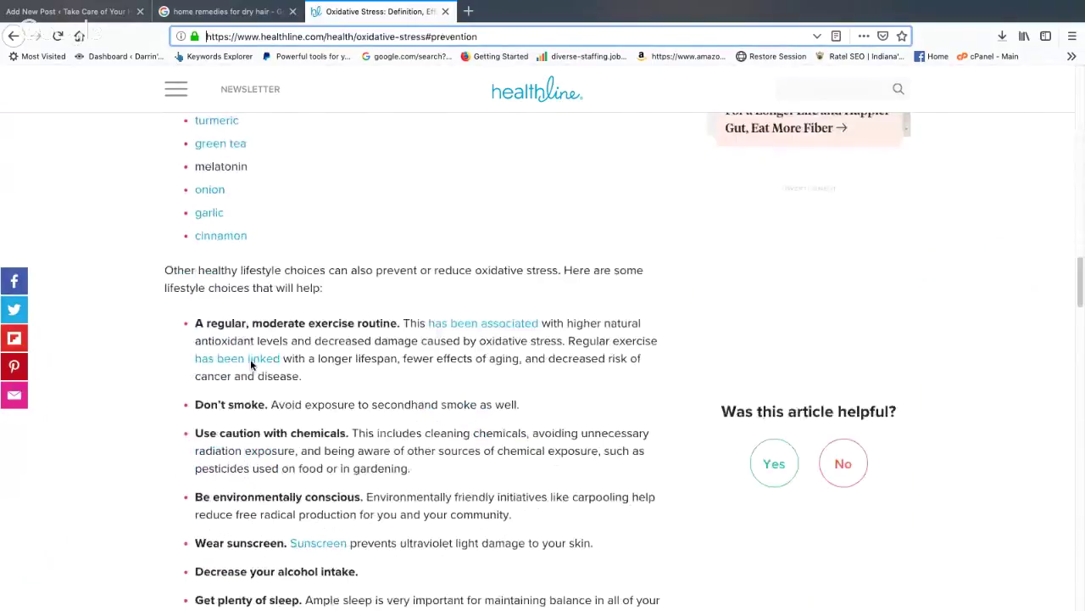
{"action": "scroll", "coordinate": [257, 367], "scroll_direction": "down", "scroll_amount": 3}
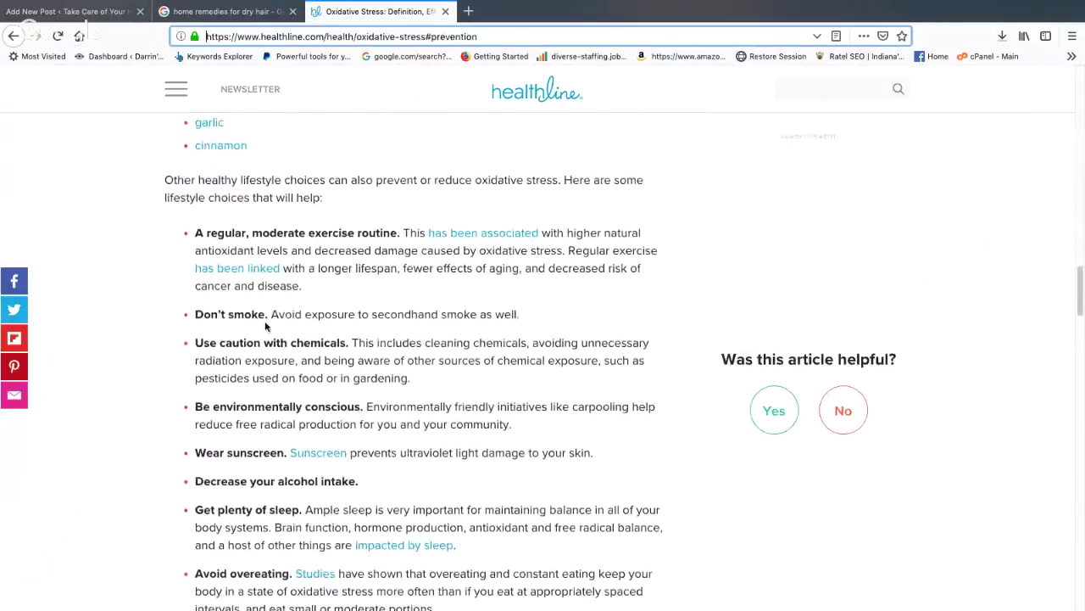
{"action": "scroll", "coordinate": [262, 384], "scroll_direction": "down", "scroll_amount": 7}
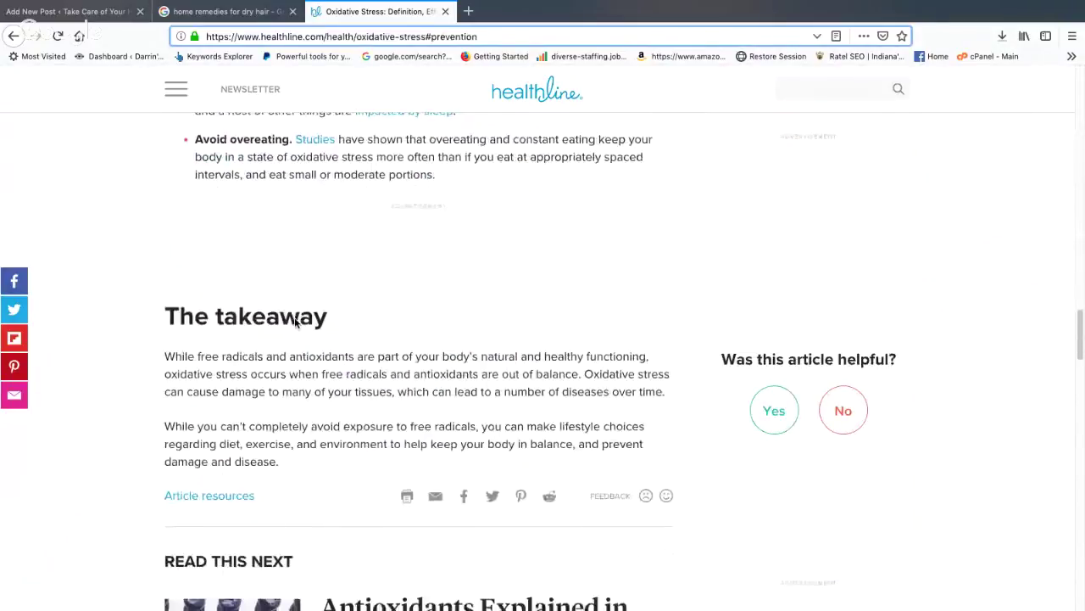
{"action": "scroll", "coordinate": [227, 164], "scroll_direction": "up", "scroll_amount": 11}
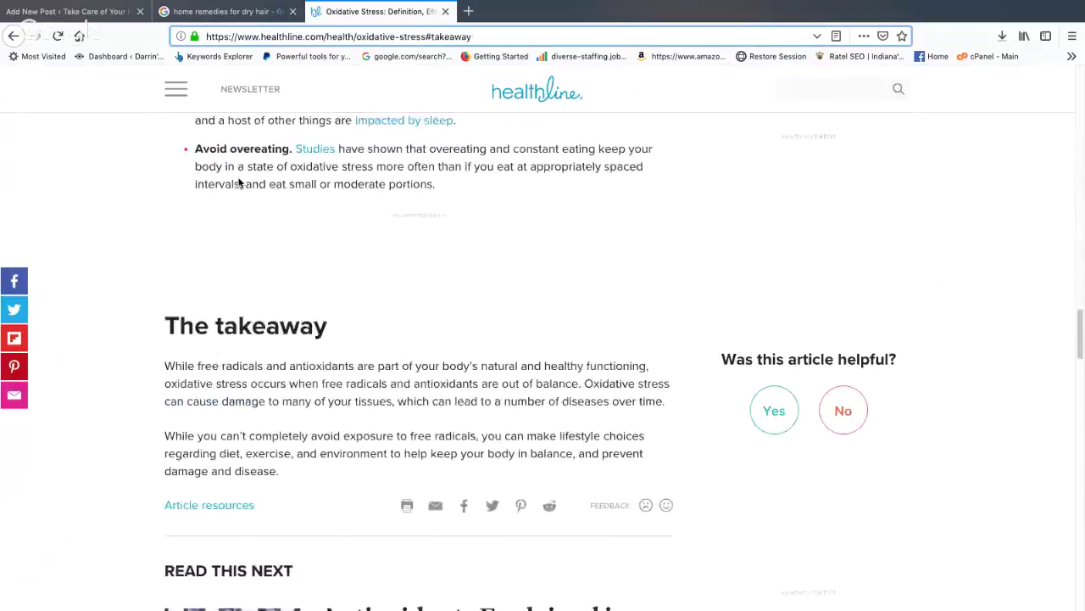
{"action": "left_click", "coordinate": [72, 11]}
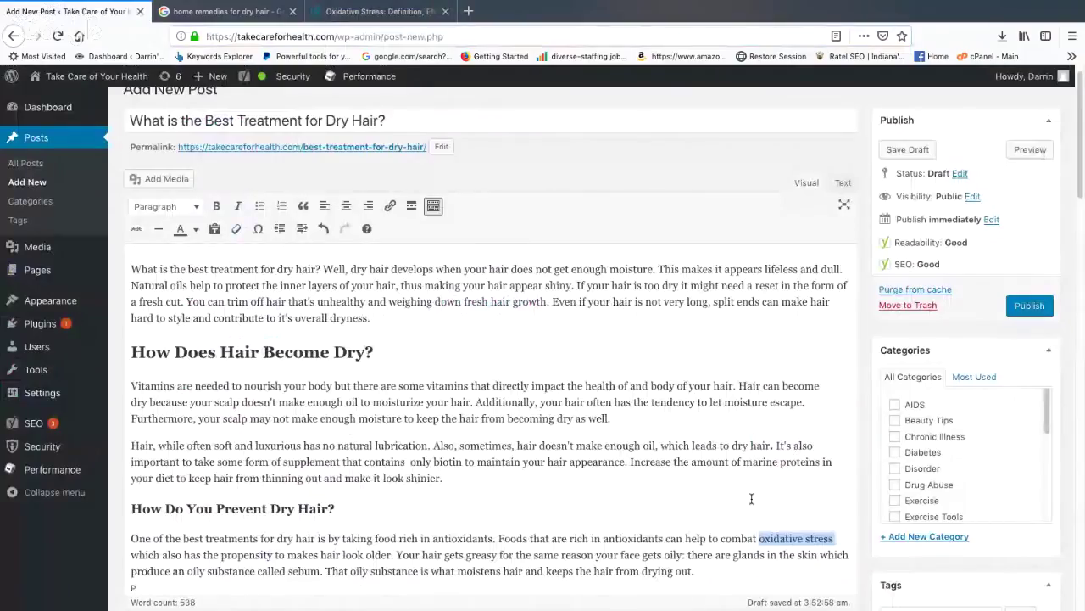
{"action": "scroll", "coordinate": [399, 254], "scroll_direction": "down", "scroll_amount": 1}
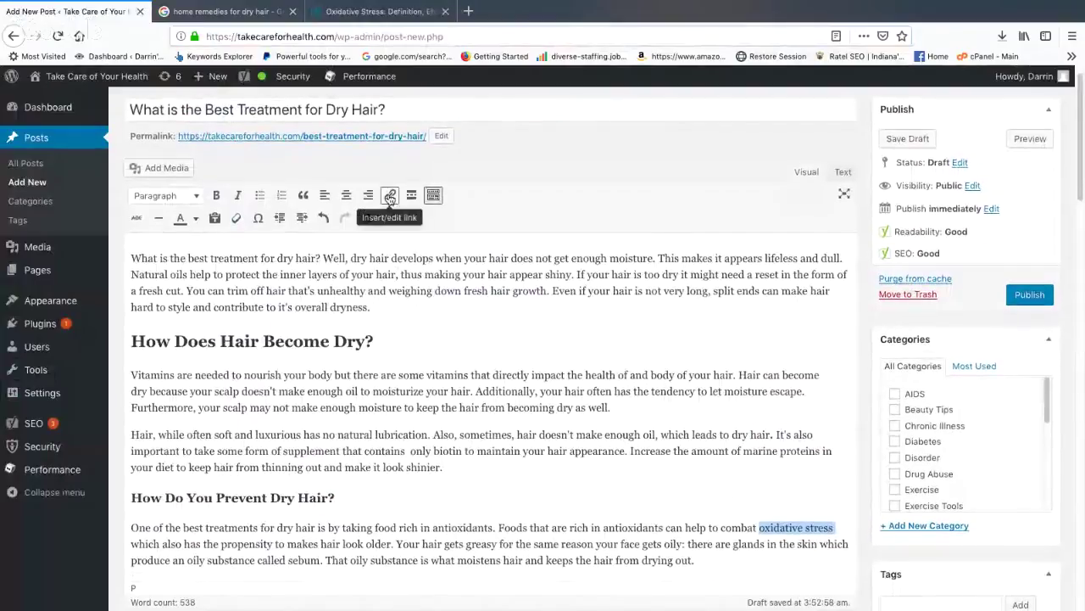
{"action": "left_click", "coordinate": [390, 196]}
{"action": "right_click", "coordinate": [743, 552]}
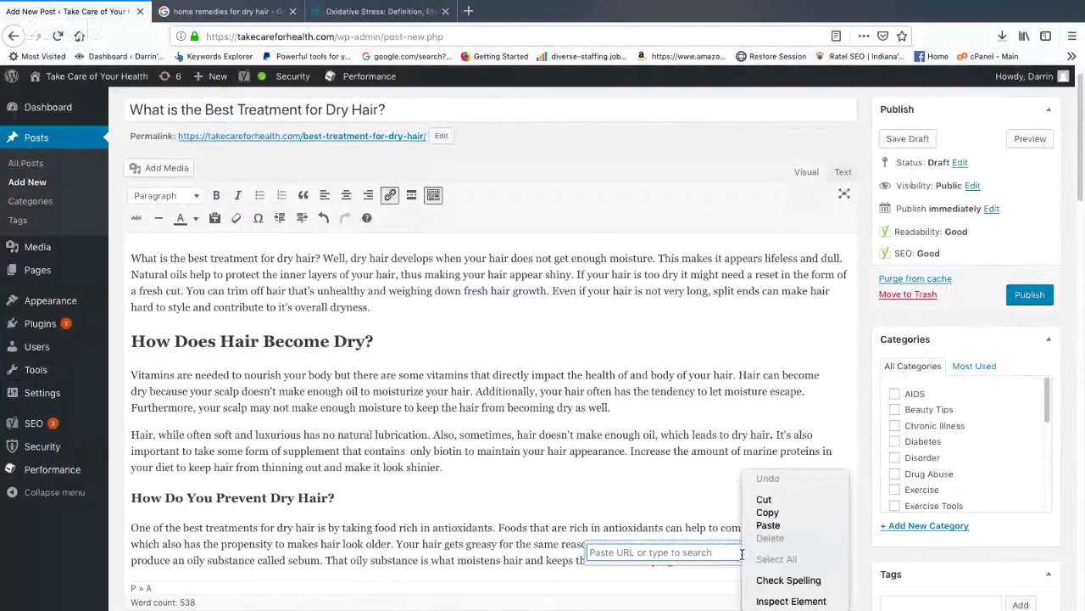
{"action": "left_click", "coordinate": [780, 531]}
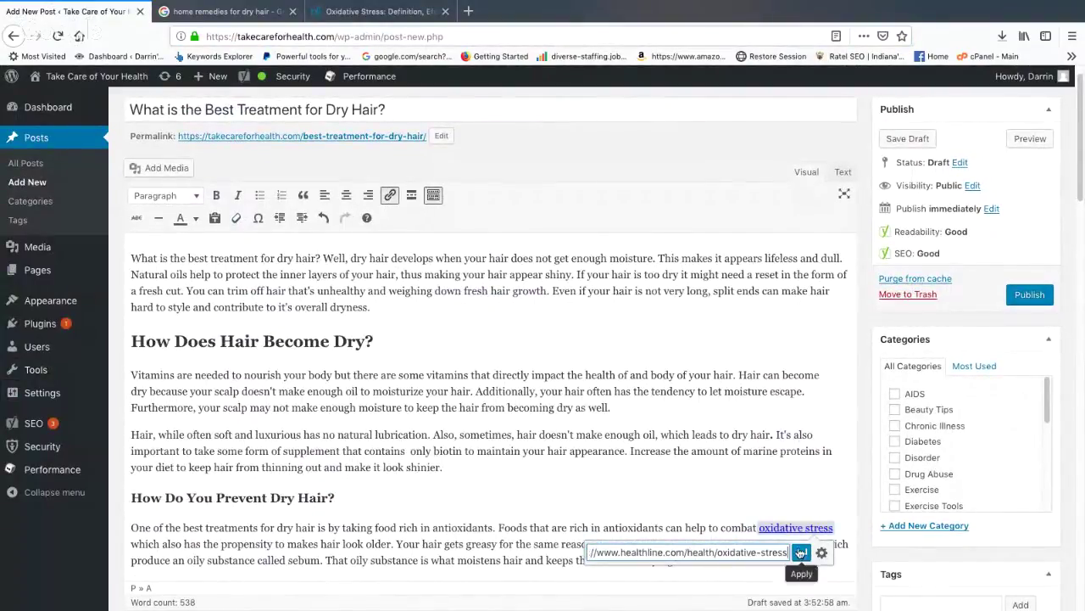
{"action": "left_click", "coordinate": [802, 552]}
{"action": "key", "text": "Home"}
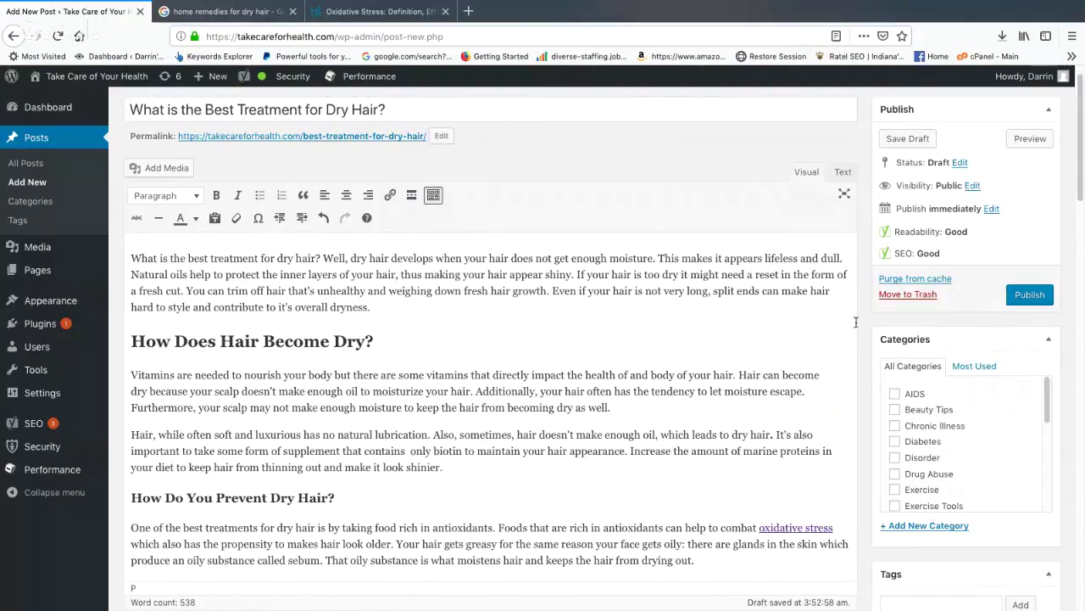
Add rel="nofollow" to the oxidative stress link in the post's HTML source, and return to the visual editor.
{"action": "left_click", "coordinate": [844, 171]}
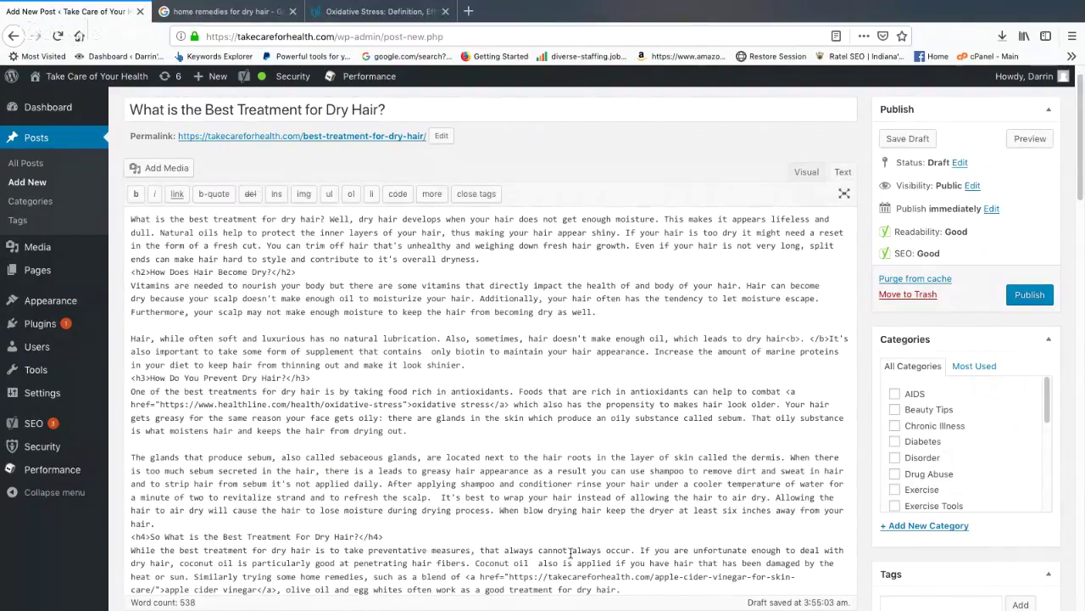
{"action": "scroll", "coordinate": [571, 553], "scroll_direction": "down", "scroll_amount": 2}
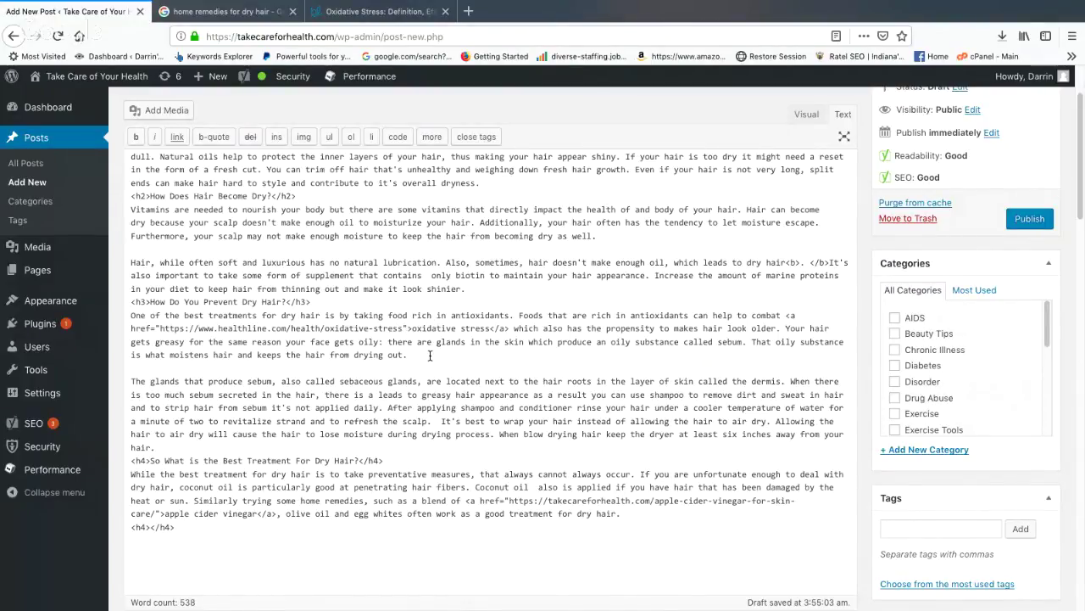
{"action": "type", "text": "rel"}
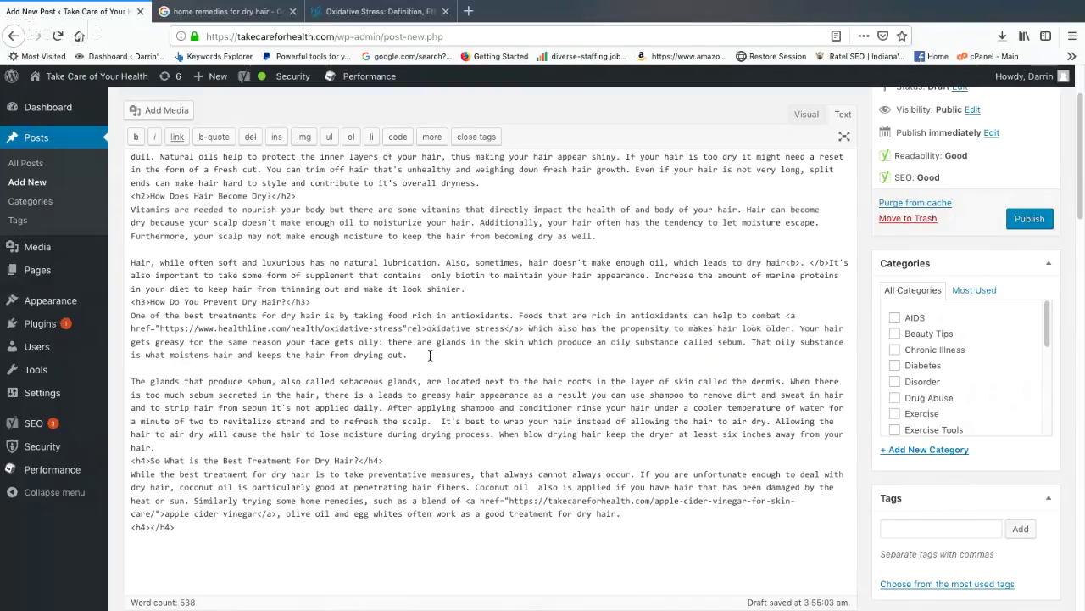
{"action": "type", "text": "=\"n"}
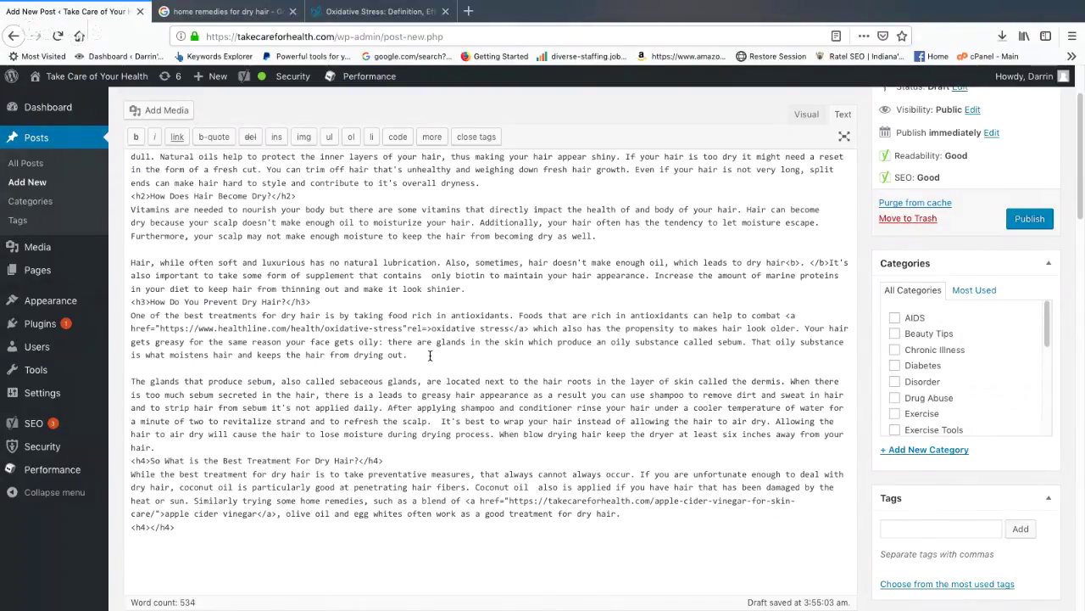
{"action": "type", "text": "ofollow"}
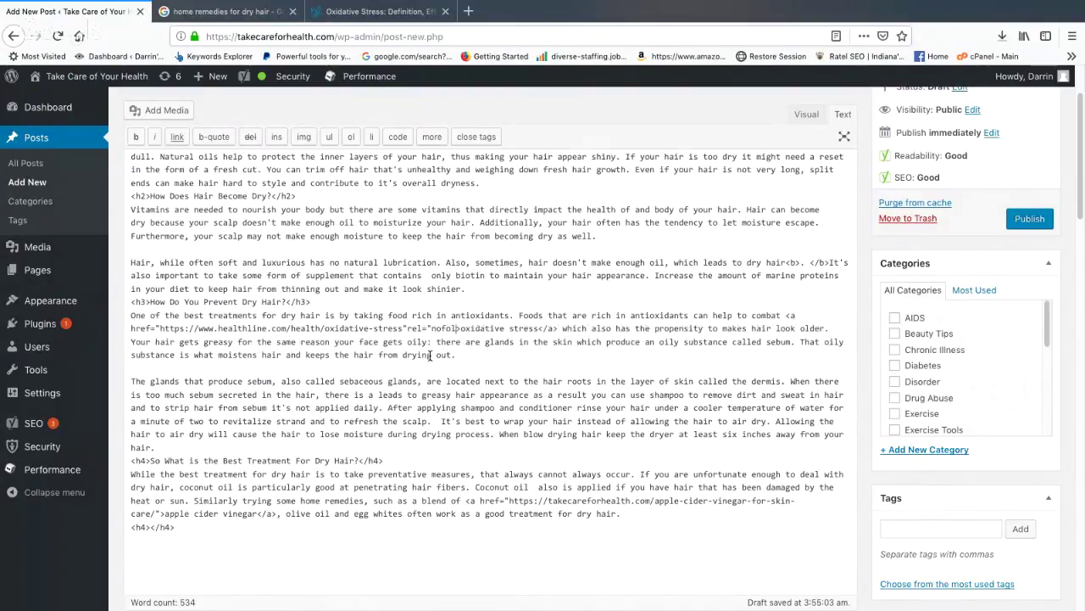
{"action": "type", "text": "\""}
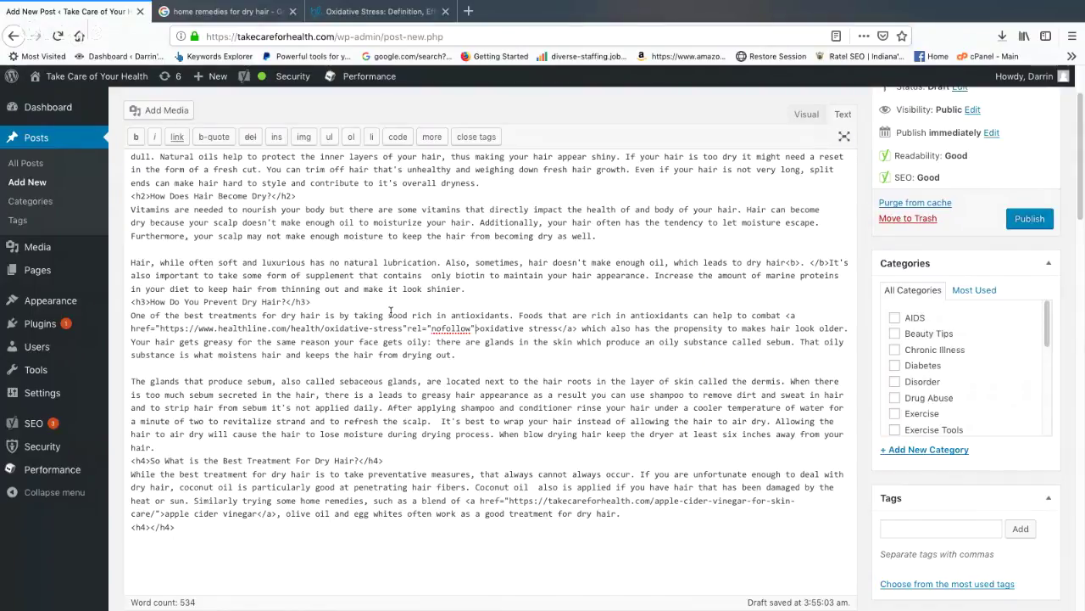
{"action": "scroll", "coordinate": [268, 313], "scroll_direction": "down", "scroll_amount": 1}
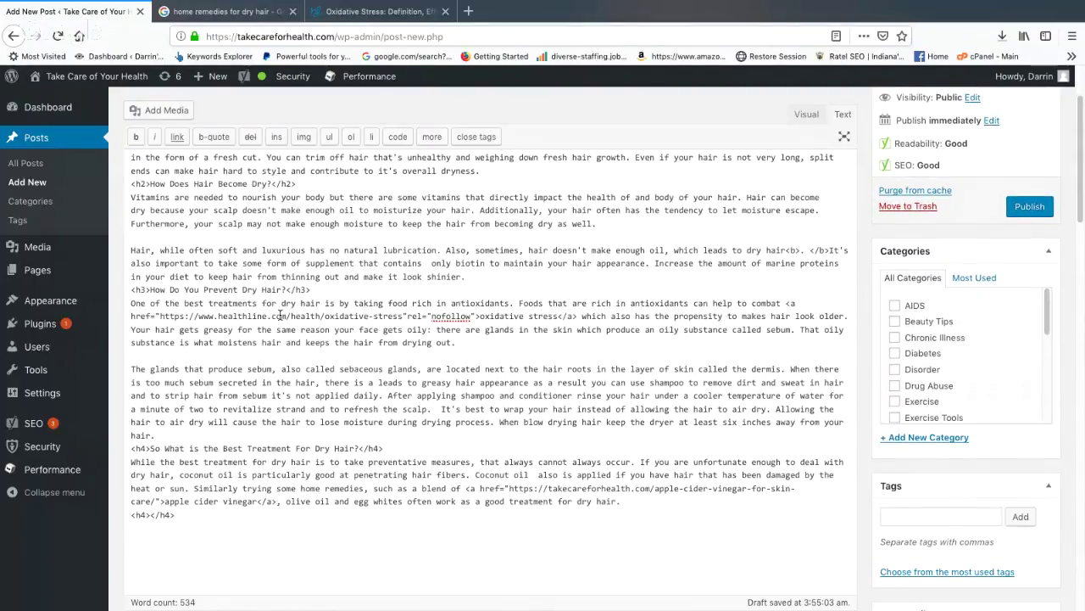
{"action": "scroll", "coordinate": [280, 315], "scroll_direction": "down", "scroll_amount": 3}
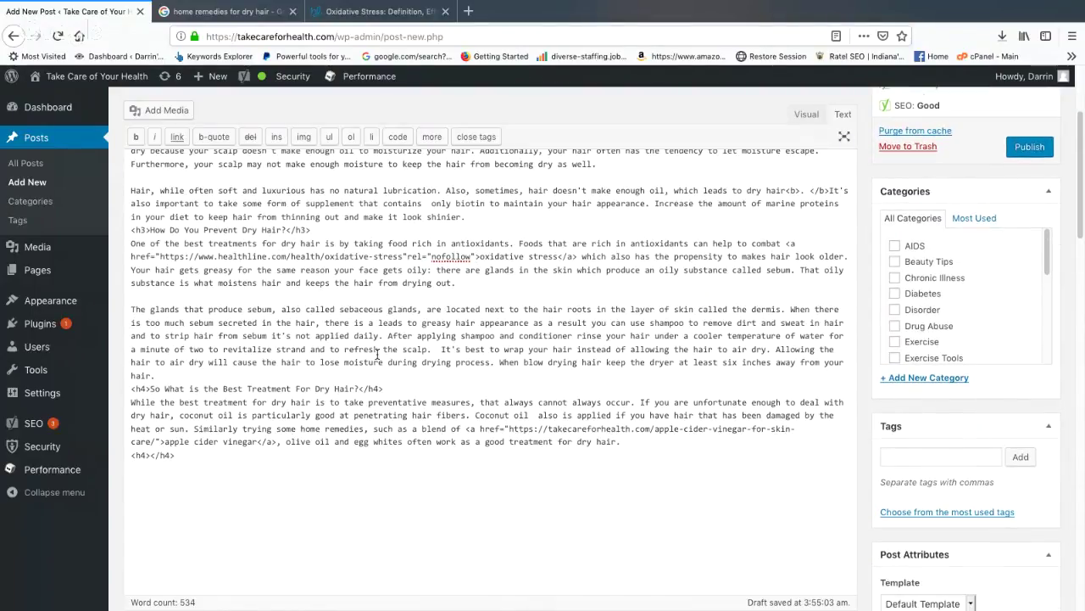
{"action": "left_click", "coordinate": [807, 114]}
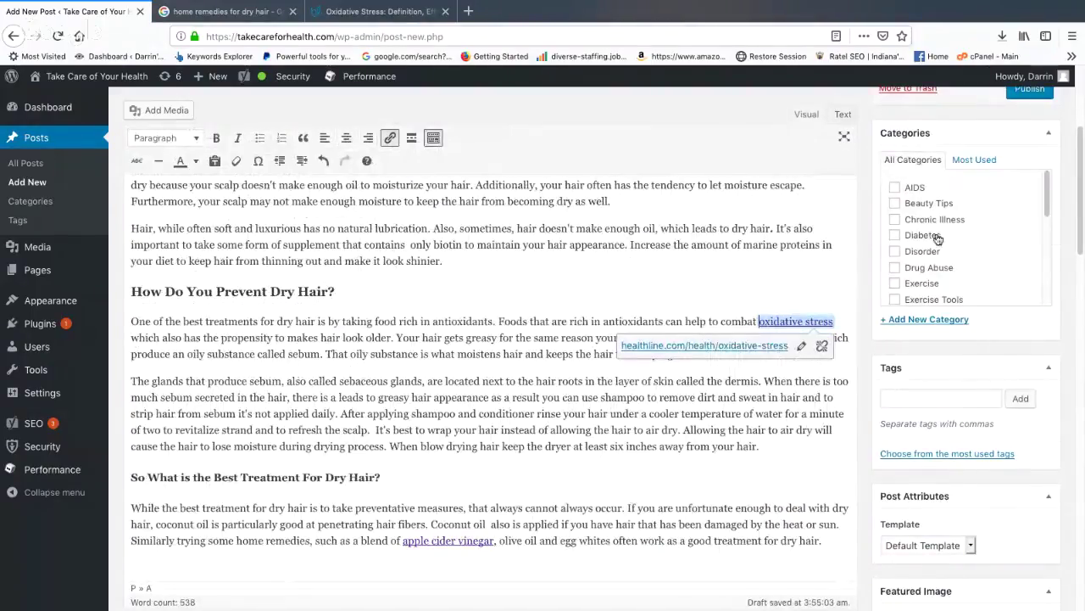
Look through the available categories and assign the post to Beauty Tips.
{"action": "scroll", "coordinate": [960, 255], "scroll_direction": "down", "scroll_amount": 3}
{"action": "scroll", "coordinate": [952, 266], "scroll_direction": "down", "scroll_amount": 4}
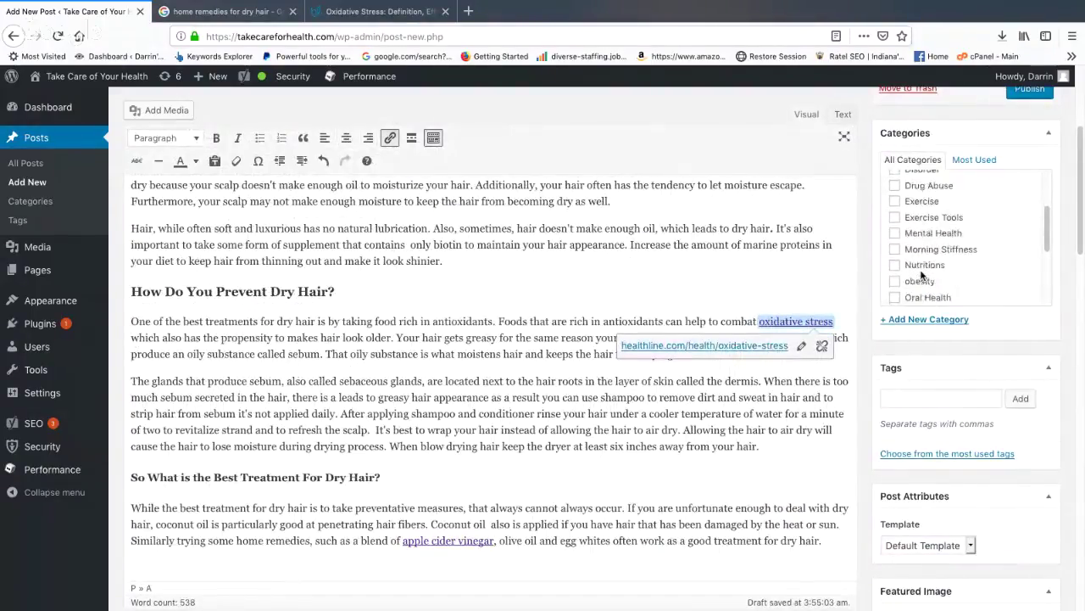
{"action": "scroll", "coordinate": [926, 281], "scroll_direction": "down", "scroll_amount": 3}
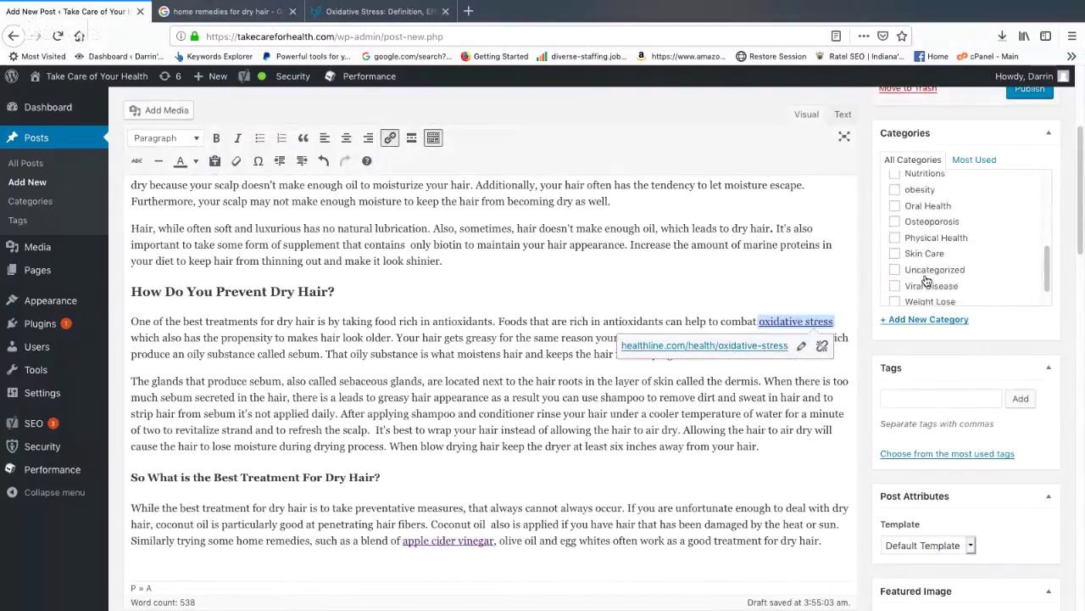
{"action": "scroll", "coordinate": [926, 280], "scroll_direction": "up", "scroll_amount": 6}
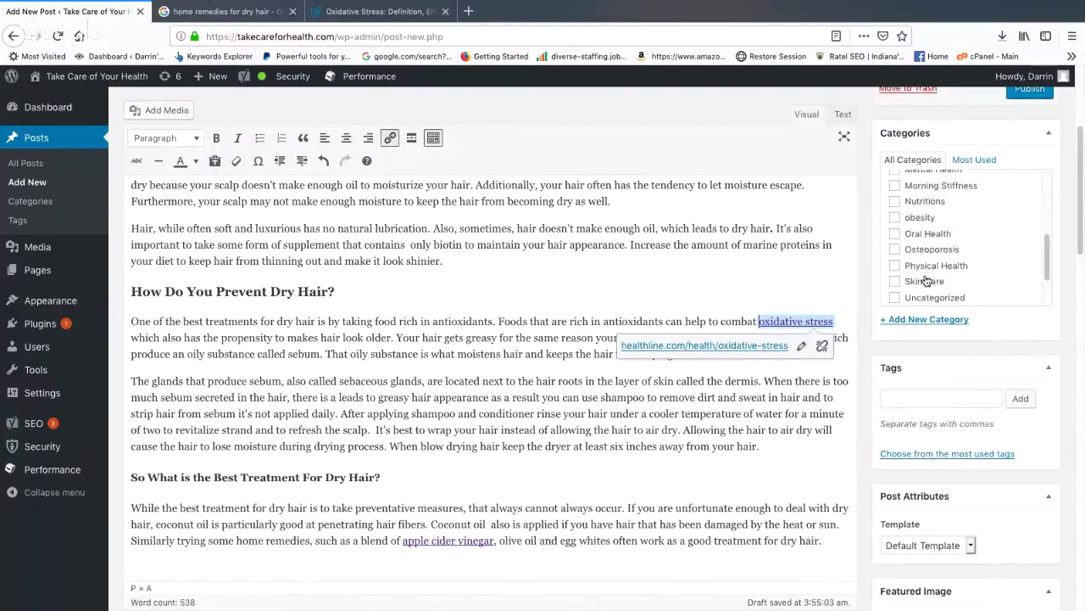
{"action": "scroll", "coordinate": [924, 279], "scroll_direction": "up", "scroll_amount": 4}
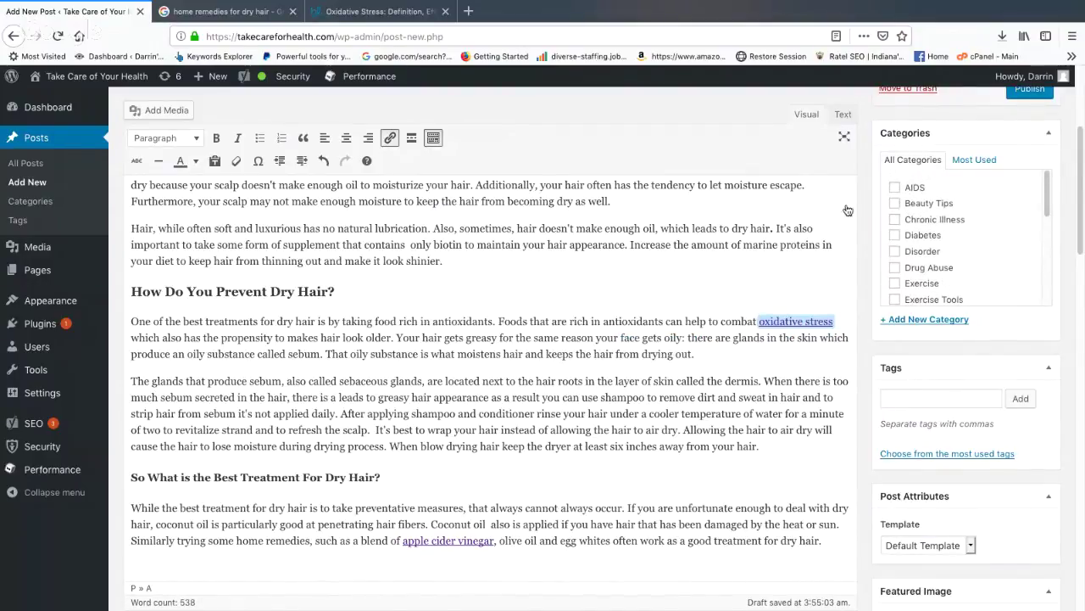
{"action": "scroll", "coordinate": [994, 324], "scroll_direction": "down", "scroll_amount": 1}
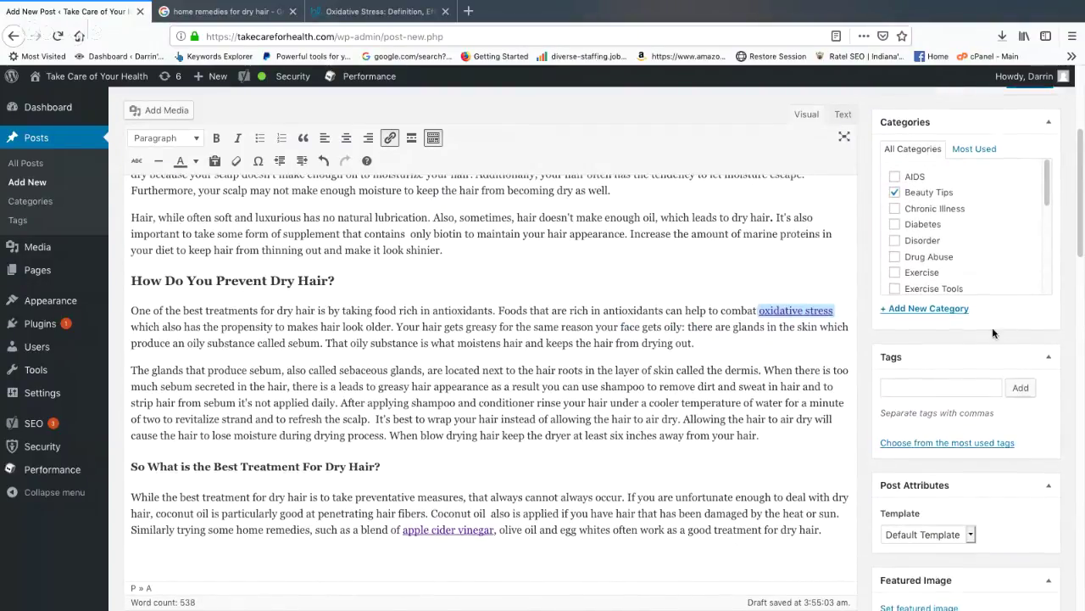
Upload the downloaded image "how to treat dry hair.jpg" to the media library as the post's featured image candidate.
{"action": "scroll", "coordinate": [894, 378], "scroll_direction": "down", "scroll_amount": 2}
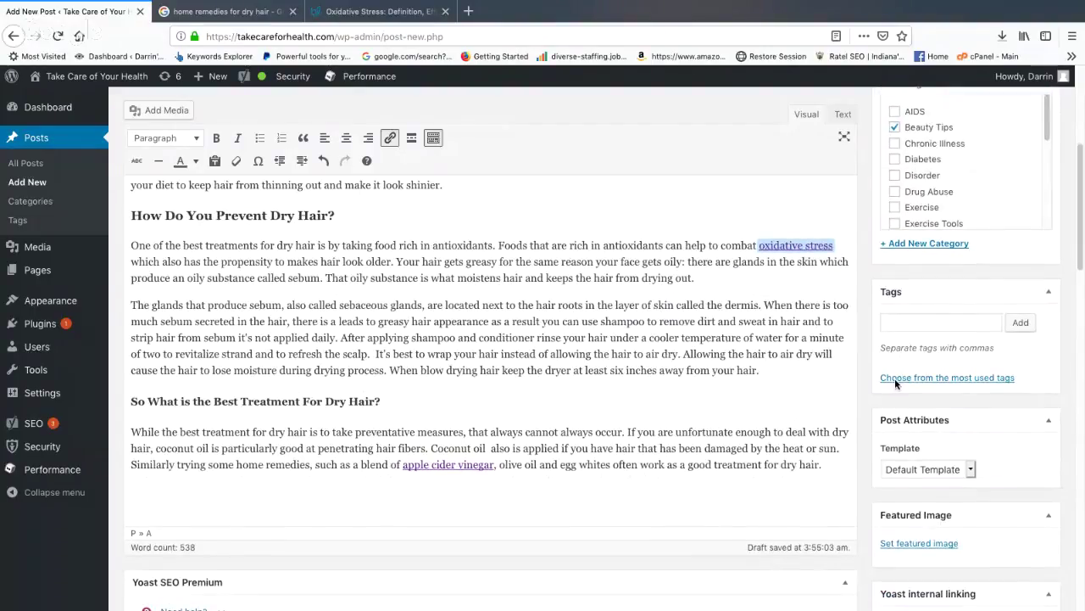
{"action": "scroll", "coordinate": [580, 370], "scroll_direction": "down", "scroll_amount": 2}
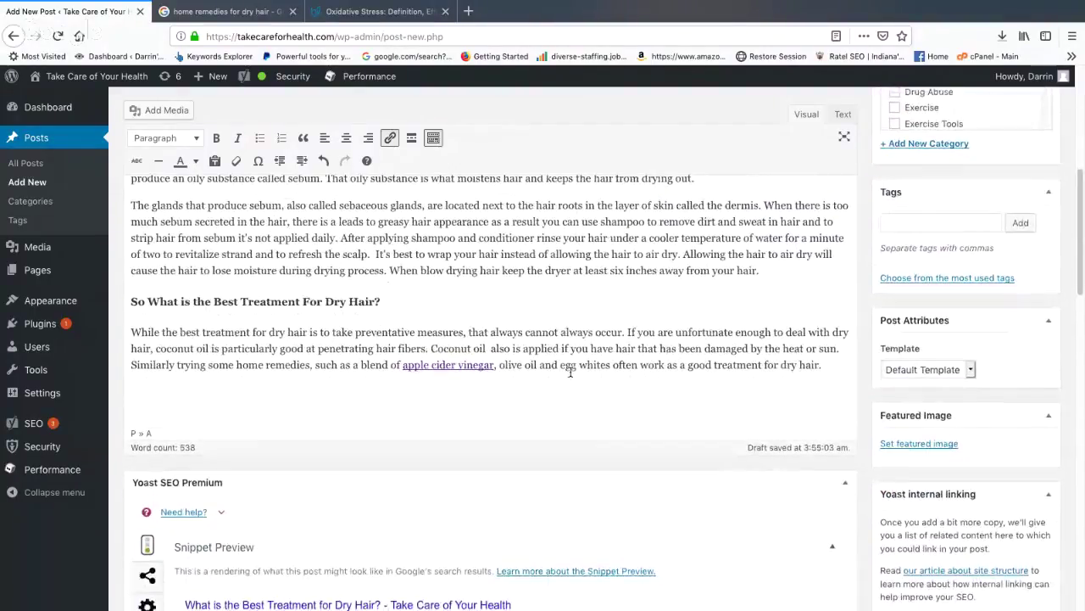
{"action": "scroll", "coordinate": [570, 371], "scroll_direction": "down", "scroll_amount": 1}
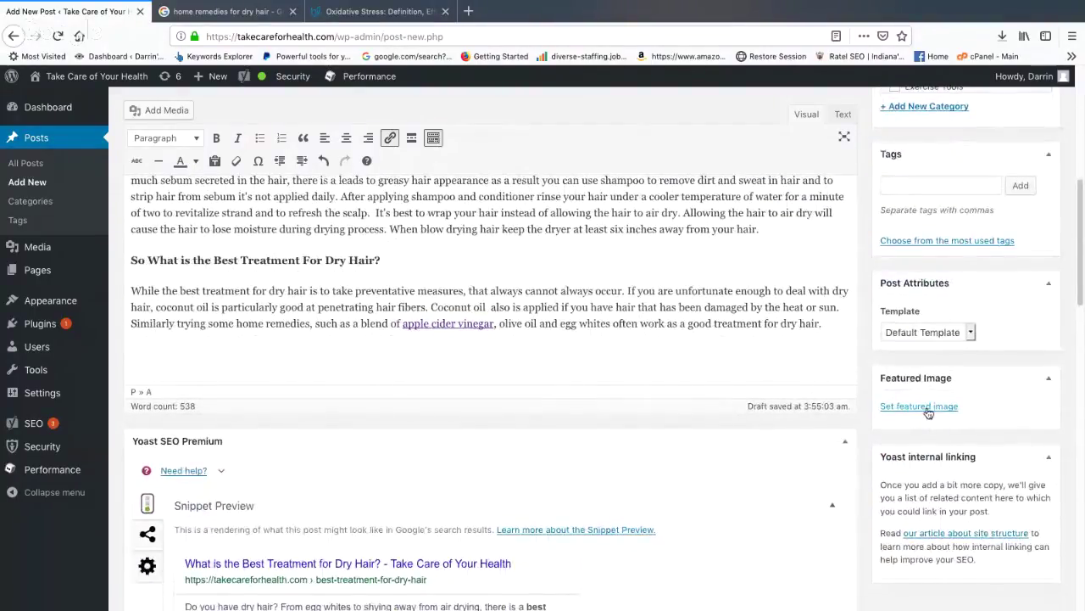
{"action": "left_click", "coordinate": [922, 407]}
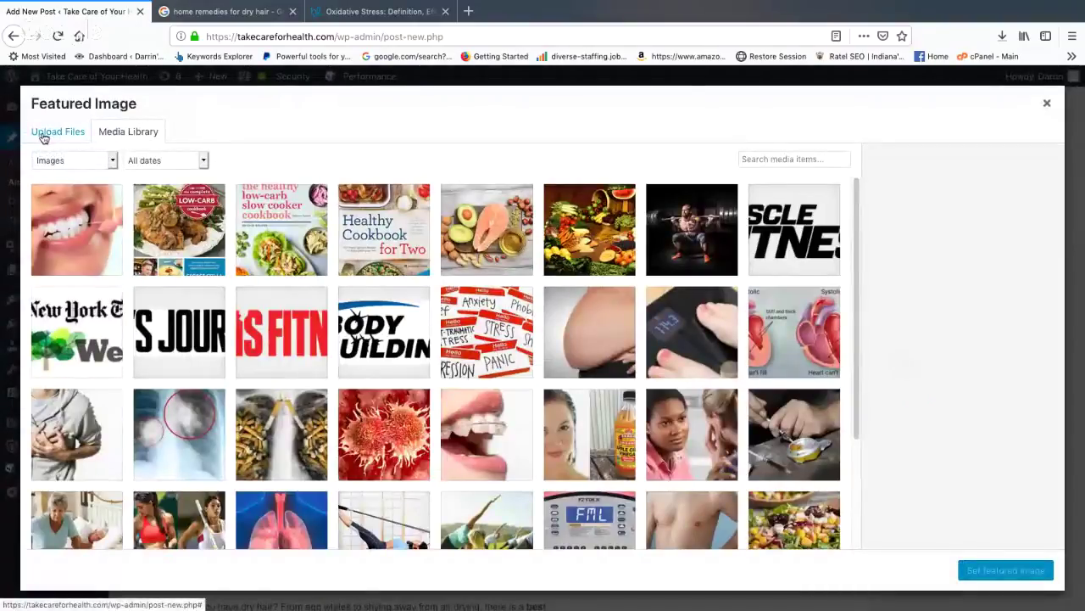
{"action": "left_click", "coordinate": [42, 135]}
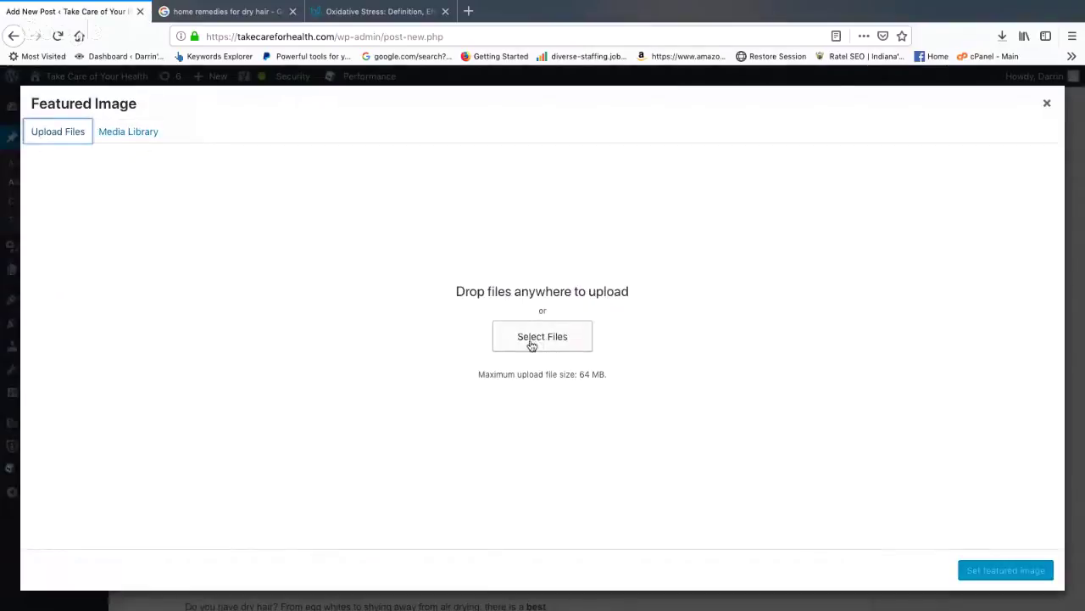
{"action": "left_click", "coordinate": [1002, 37]}
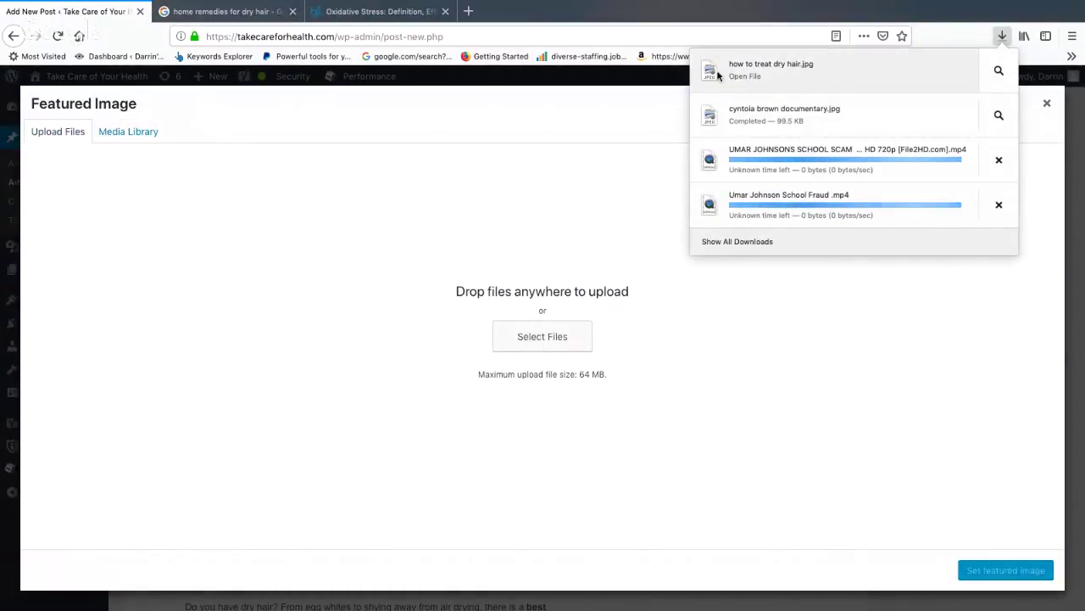
{"action": "left_click_drag", "start_coordinate": [805, 68], "coordinate": [448, 267]}
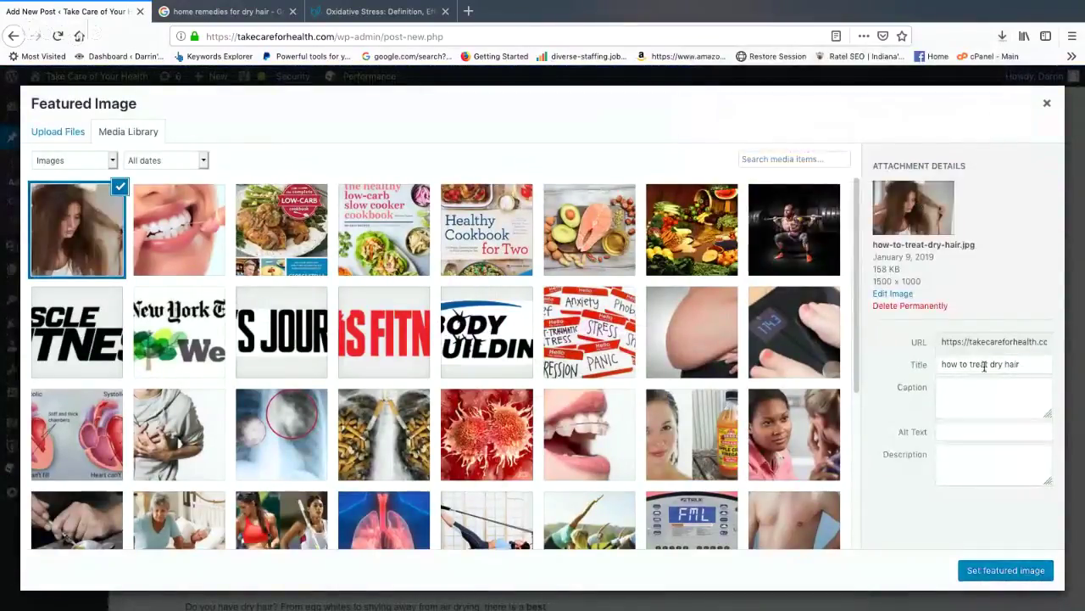
Give the uploaded image the alt text "Some of the best ways to treat dry hair vary widely" and set it as the featured image.
{"action": "left_click_drag", "start_coordinate": [969, 365], "coordinate": [1024, 365]}
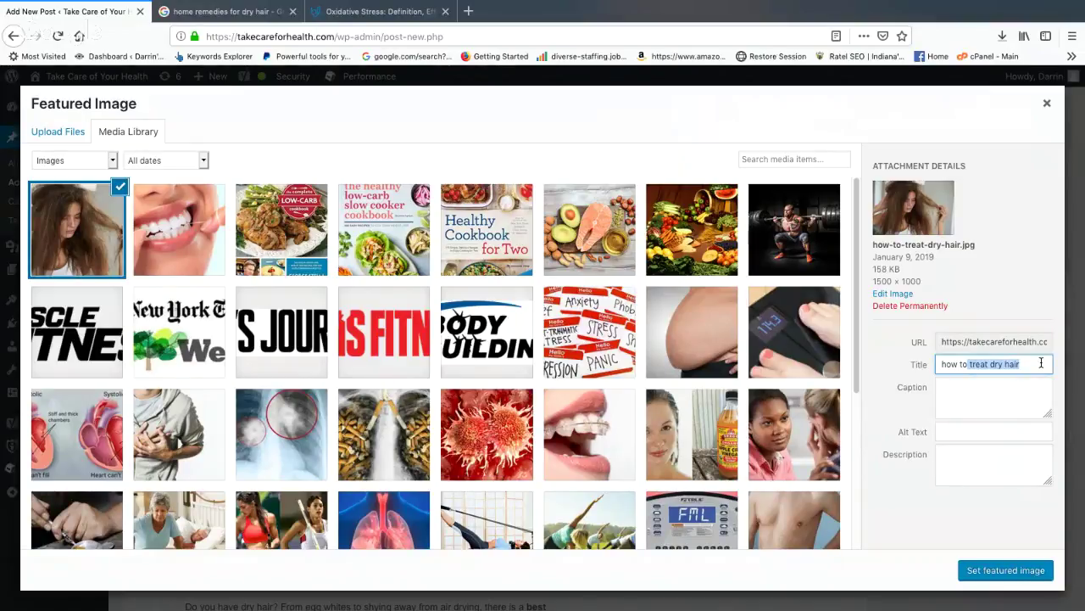
{"action": "left_click", "coordinate": [992, 431]}
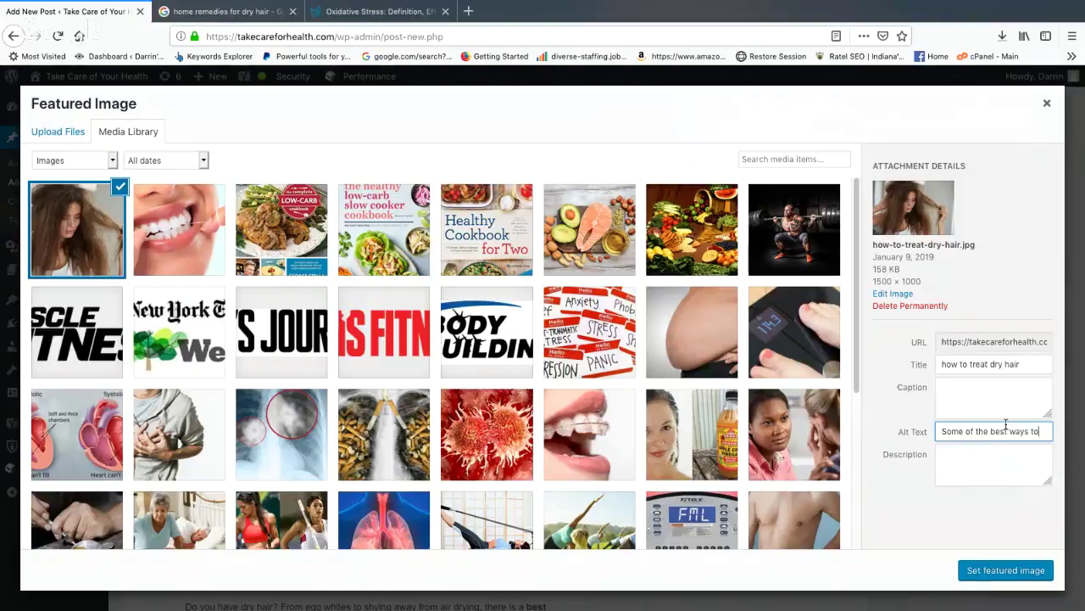
{"action": "key", "text": "BackSpace"}
{"action": "key", "text": "BackSpace"}
{"action": "key", "text": "BackSpace"}
{"action": "key", "text": "BackSpace"}
{"action": "key", "text": "BackSpace"}
{"action": "key", "text": "BackSpace"}
{"action": "key", "text": "BackSpace"}
{"action": "type", "text": "eat dry hair vary"}
{"action": "type", "text": "widely"}
{"action": "left_click", "coordinate": [1026, 576]}
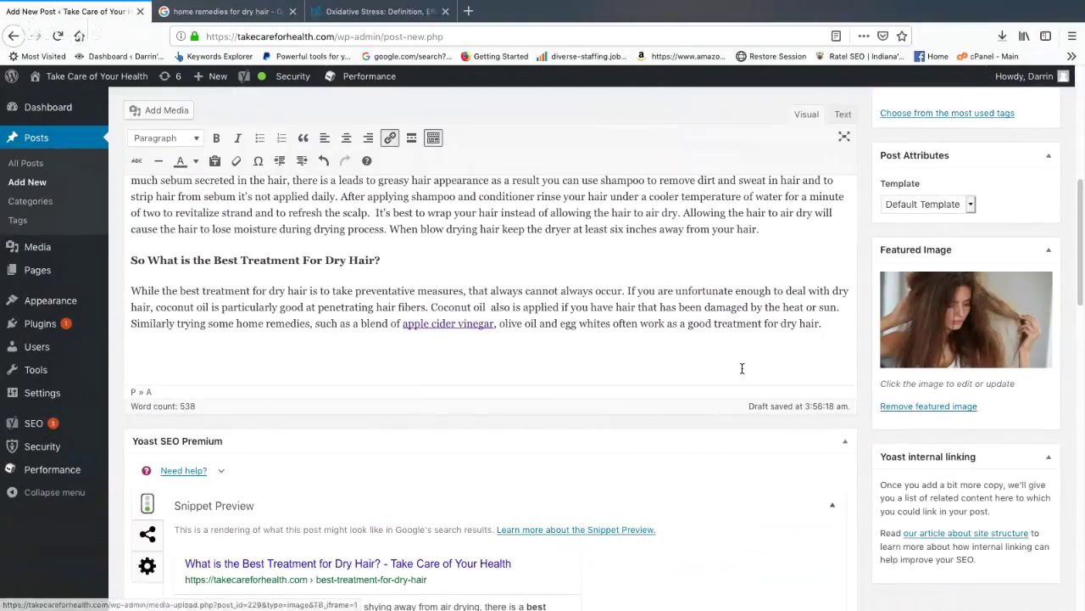
Review the post's Yoast SEO snippet preview, SEO title, slug, meta description and focus keyword analysis.
{"action": "scroll", "coordinate": [635, 366], "scroll_direction": "down", "scroll_amount": 2}
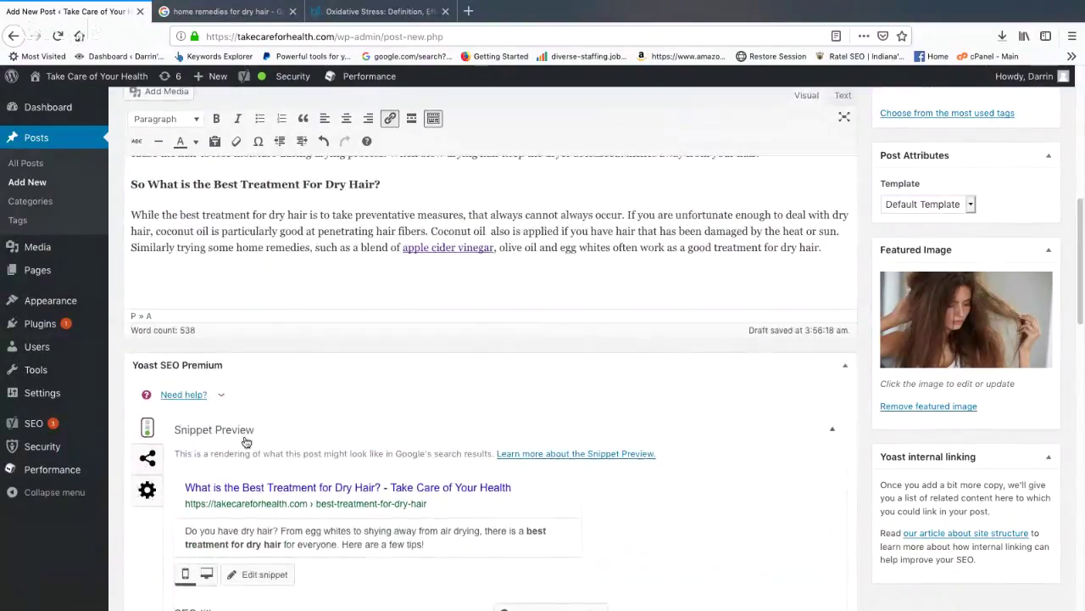
{"action": "scroll", "coordinate": [272, 494], "scroll_direction": "down", "scroll_amount": 2}
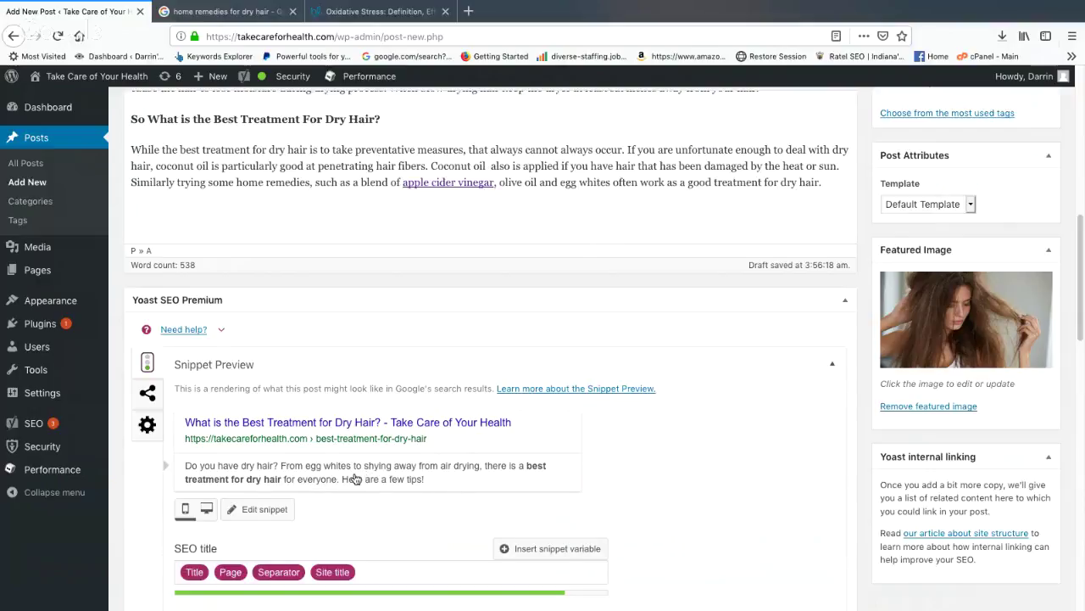
{"action": "scroll", "coordinate": [526, 466], "scroll_direction": "down", "scroll_amount": 3}
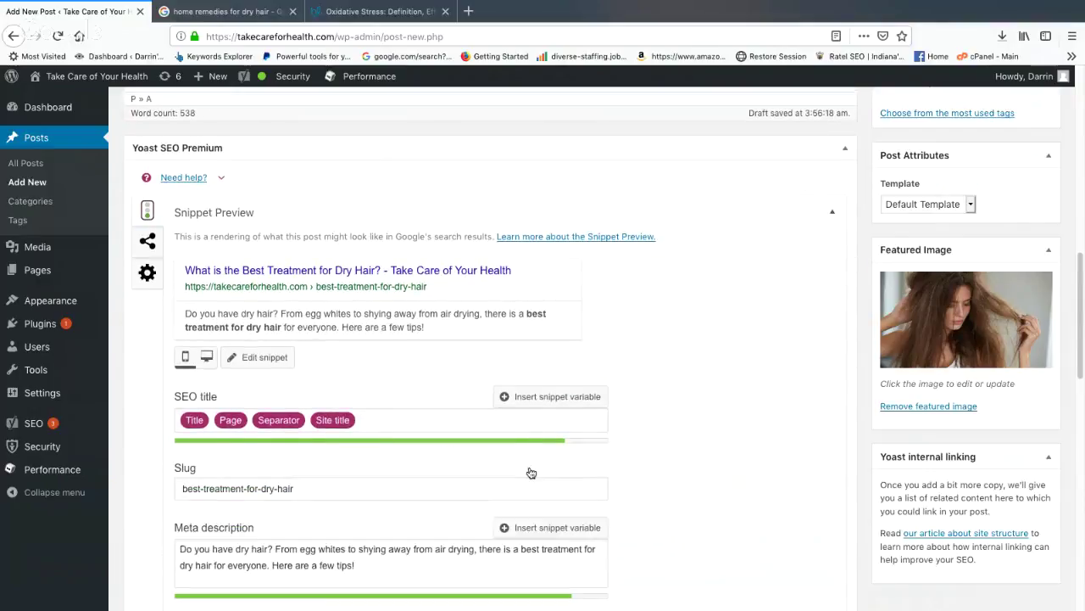
{"action": "scroll", "coordinate": [531, 472], "scroll_direction": "down", "scroll_amount": 1}
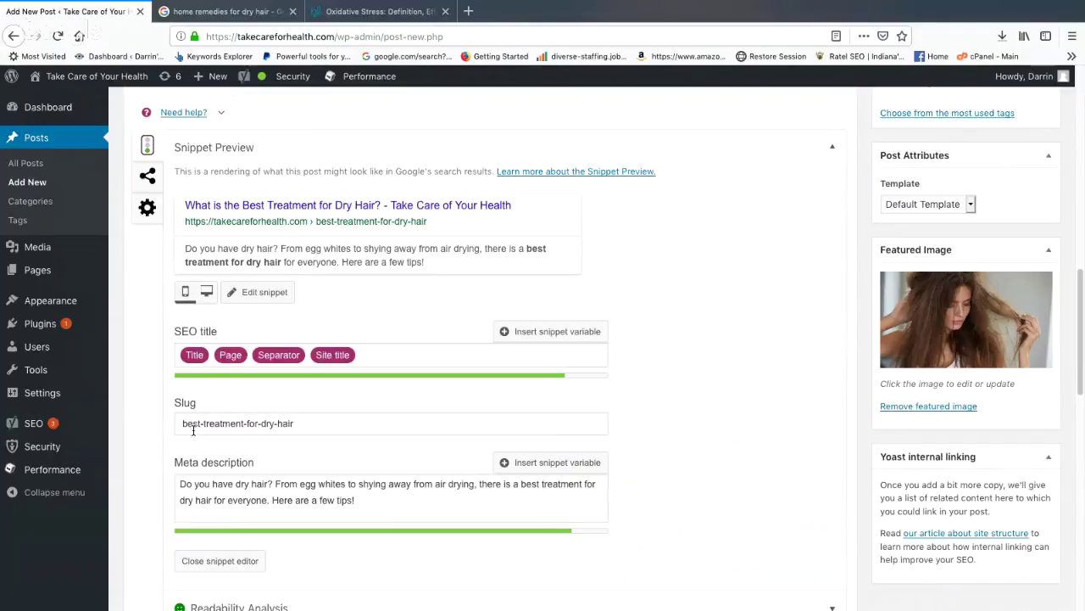
{"action": "scroll", "coordinate": [412, 523], "scroll_direction": "down", "scroll_amount": 5}
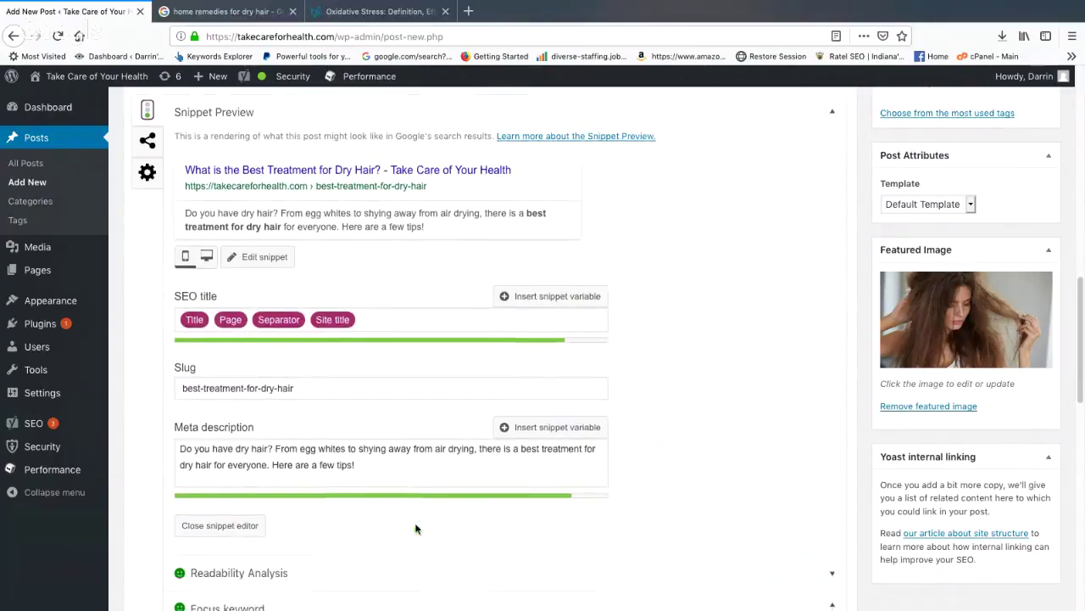
{"action": "scroll", "coordinate": [198, 395], "scroll_direction": "down", "scroll_amount": 1}
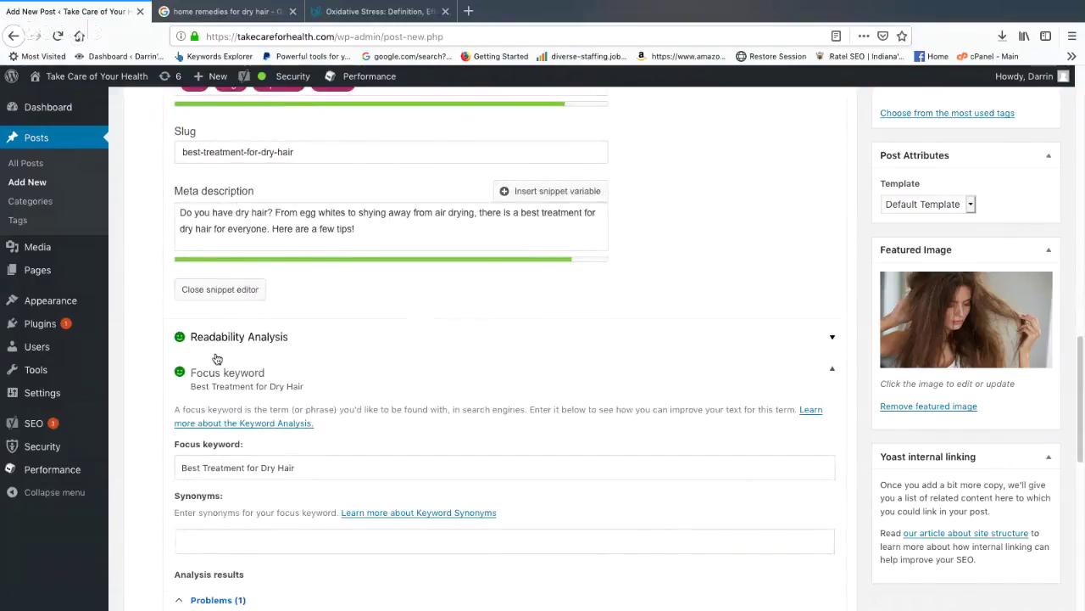
{"action": "scroll", "coordinate": [389, 421], "scroll_direction": "down", "scroll_amount": 6}
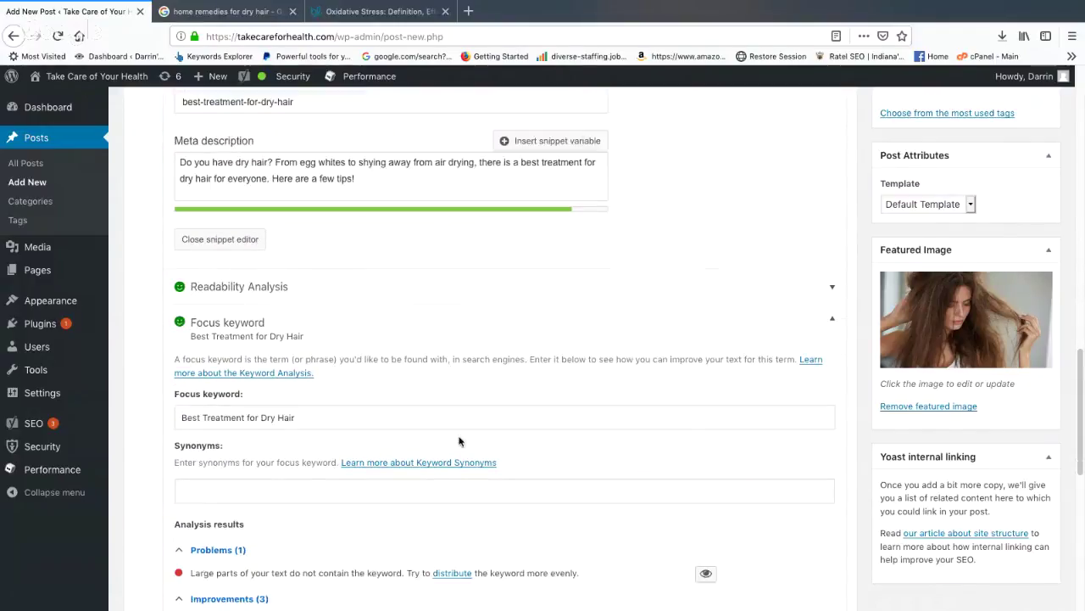
{"action": "scroll", "coordinate": [597, 538], "scroll_direction": "down", "scroll_amount": 7}
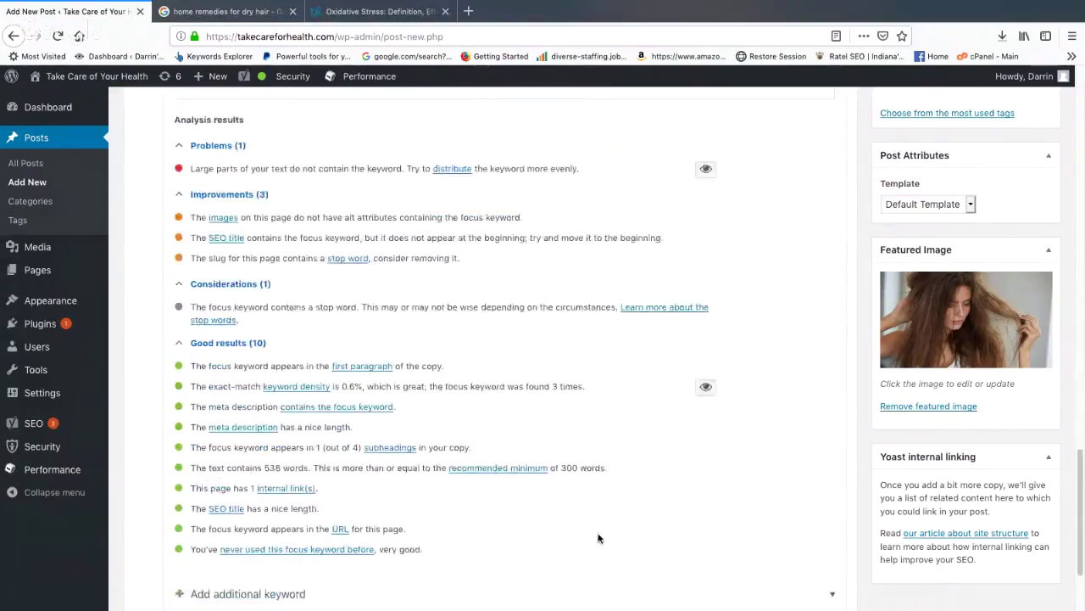
Expand the Yoast Insights section and examine the analysis results and the prominent words found in the content.
{"action": "left_click", "coordinate": [341, 523]}
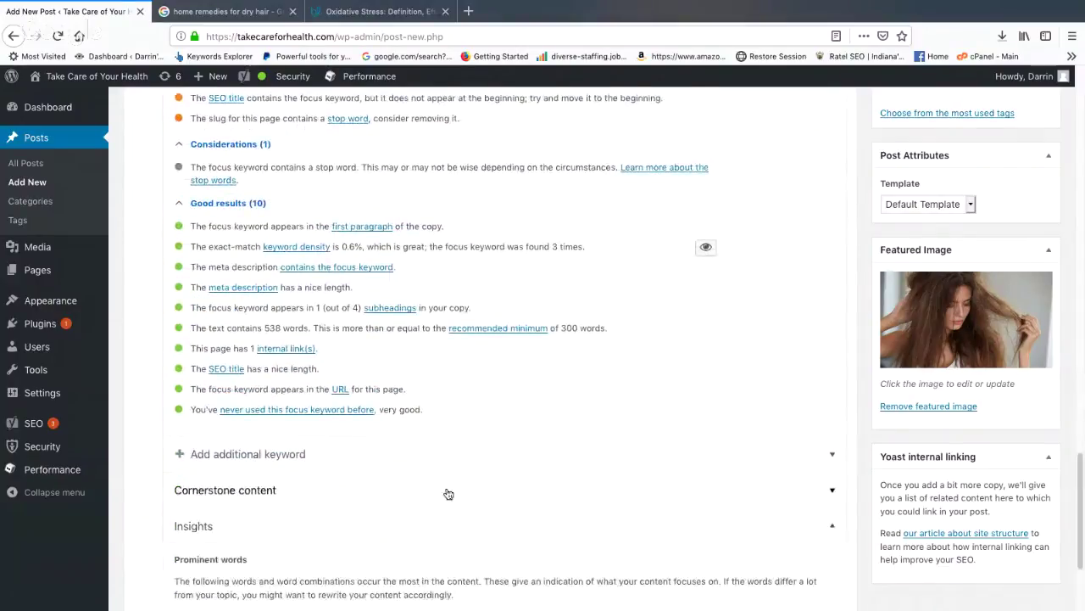
{"action": "scroll", "coordinate": [446, 494], "scroll_direction": "down", "scroll_amount": 4}
{"action": "scroll", "coordinate": [687, 246], "scroll_direction": "up", "scroll_amount": 20}
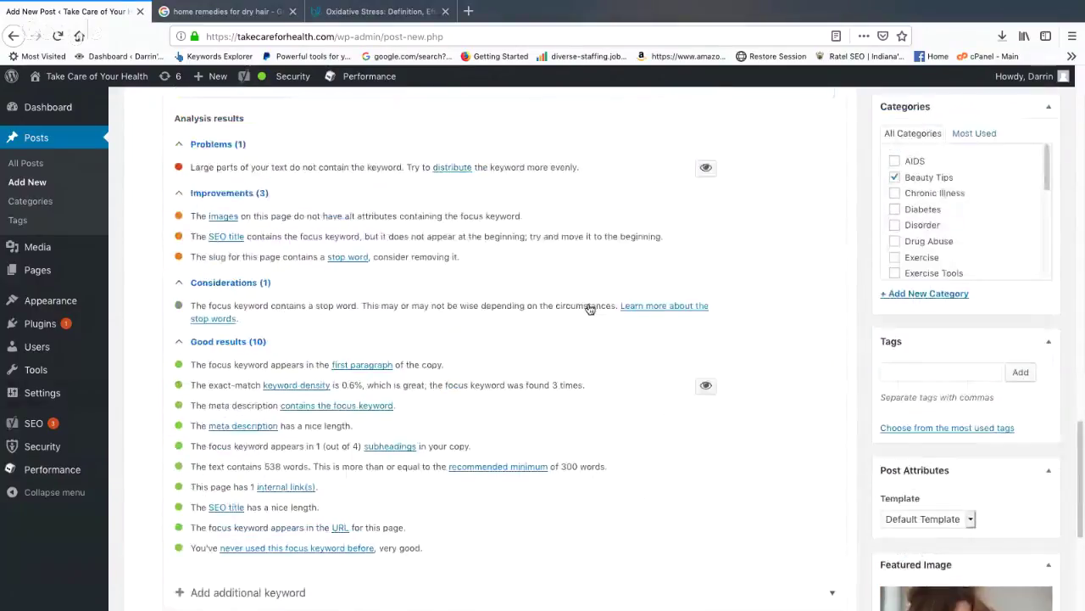
{"action": "scroll", "coordinate": [440, 321], "scroll_direction": "down", "scroll_amount": 4}
{"action": "scroll", "coordinate": [440, 321], "scroll_direction": "down", "scroll_amount": 20}
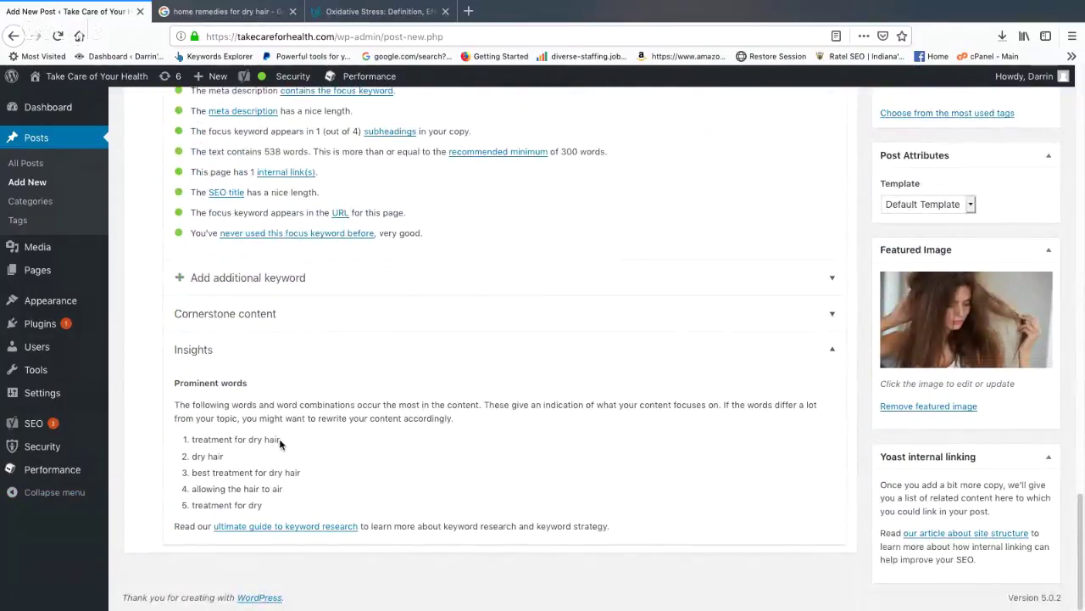
{"action": "left_click_drag", "start_coordinate": [280, 440], "coordinate": [192, 439]}
{"action": "left_click", "coordinate": [262, 467]}
{"action": "left_click_drag", "start_coordinate": [301, 473], "coordinate": [182, 442]}
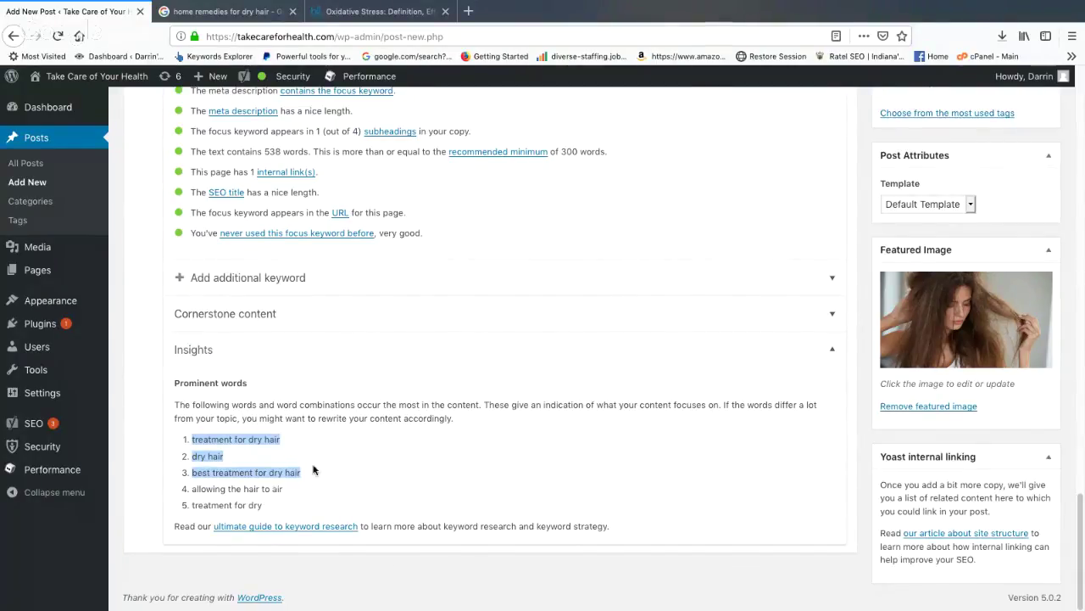
Publish the post "What is the Best Treatment for Dry Hair?".
{"action": "scroll", "coordinate": [323, 468], "scroll_direction": "up", "scroll_amount": 20}
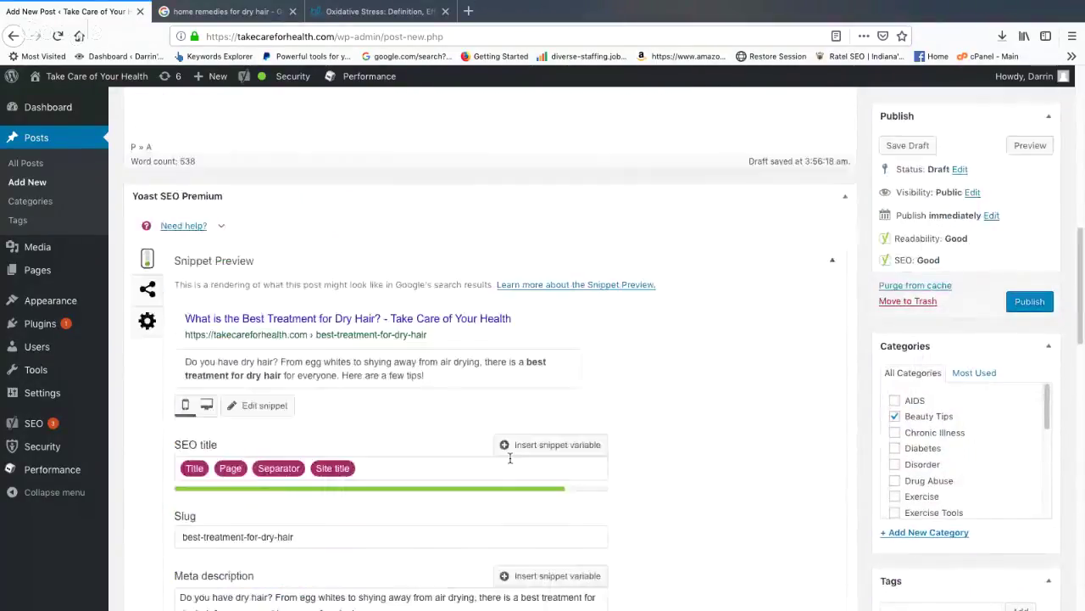
{"action": "scroll", "coordinate": [208, 504], "scroll_direction": "up", "scroll_amount": 5}
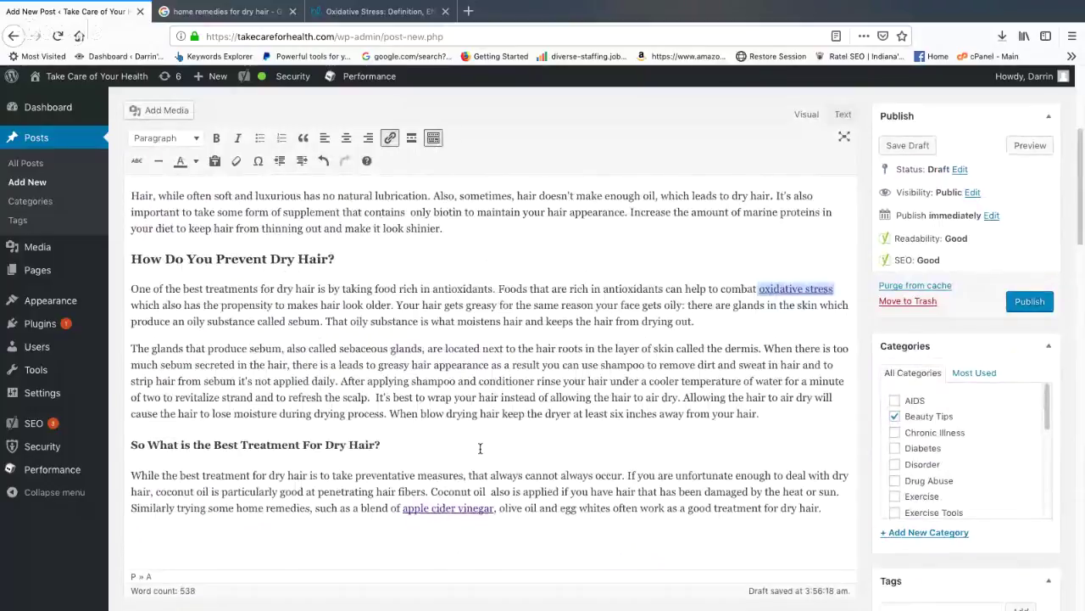
{"action": "scroll", "coordinate": [480, 448], "scroll_direction": "up", "scroll_amount": 3}
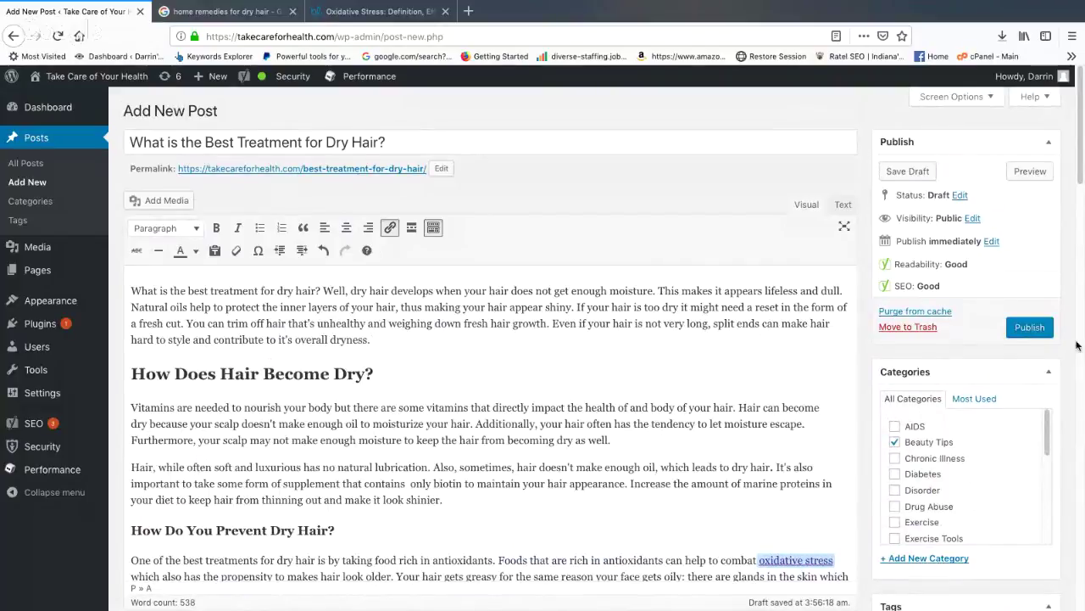
{"action": "left_click", "coordinate": [1030, 327]}
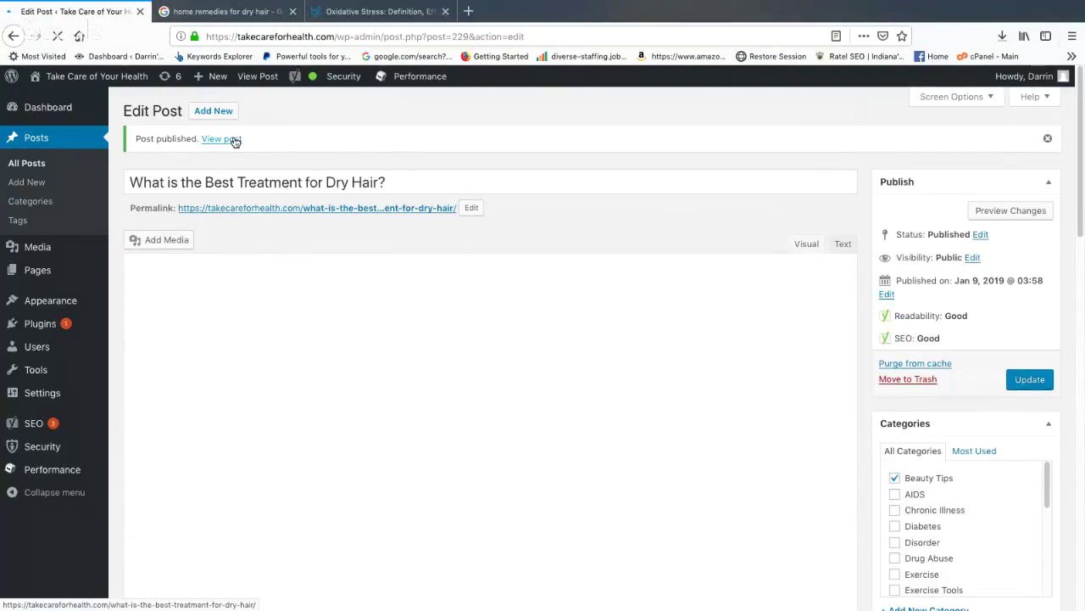
View the published post on the site and check its featured image, headings, body text and links.
{"action": "left_click", "coordinate": [234, 140]}
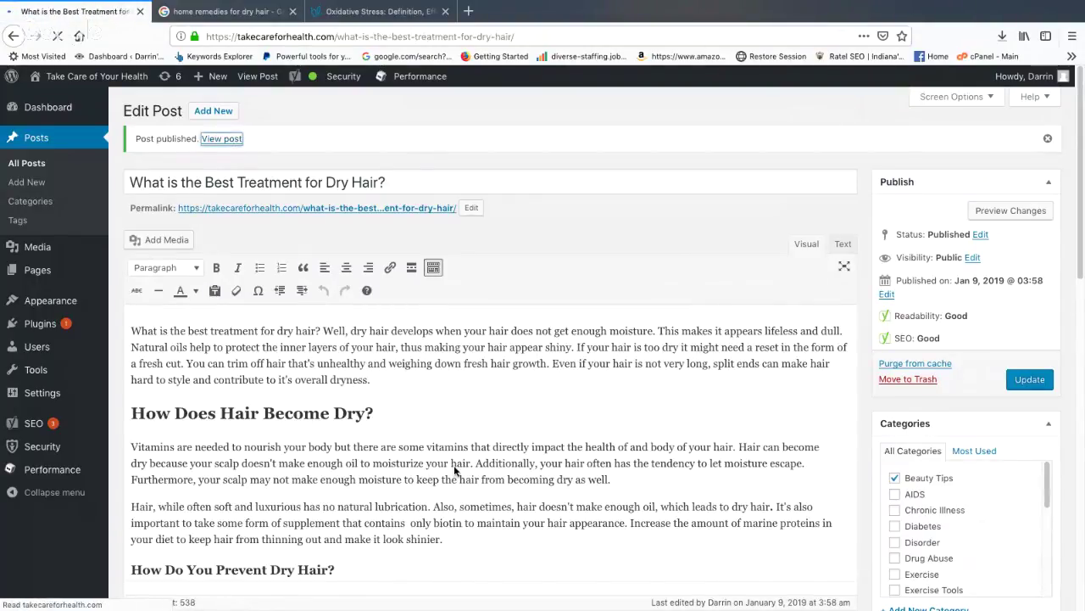
{"action": "scroll", "coordinate": [650, 422], "scroll_direction": "down", "scroll_amount": 2}
{"action": "scroll", "coordinate": [650, 423], "scroll_direction": "down", "scroll_amount": 8}
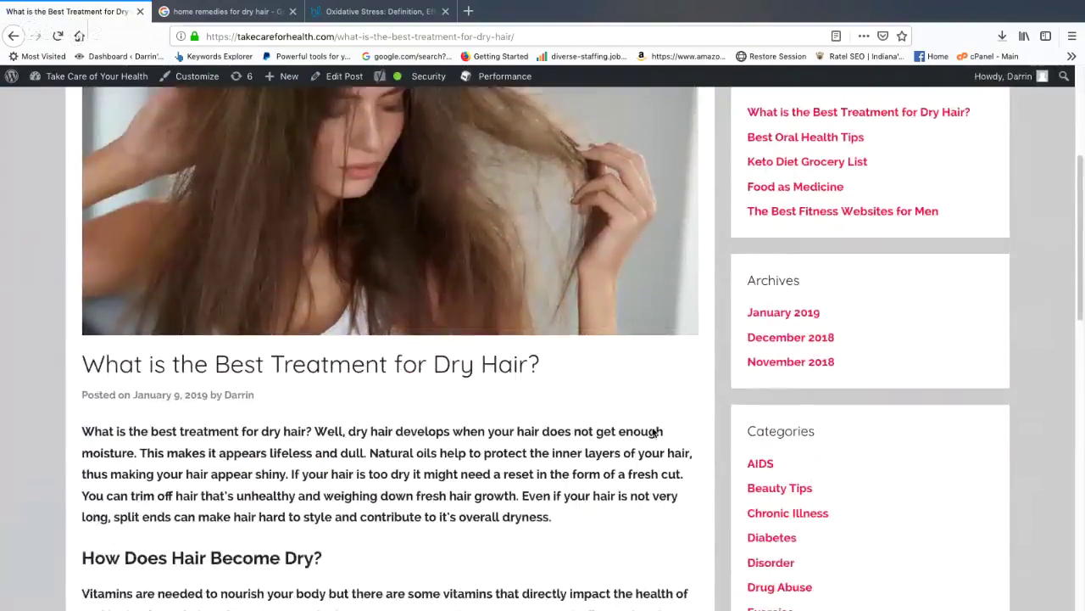
{"action": "scroll", "coordinate": [653, 432], "scroll_direction": "down", "scroll_amount": 7}
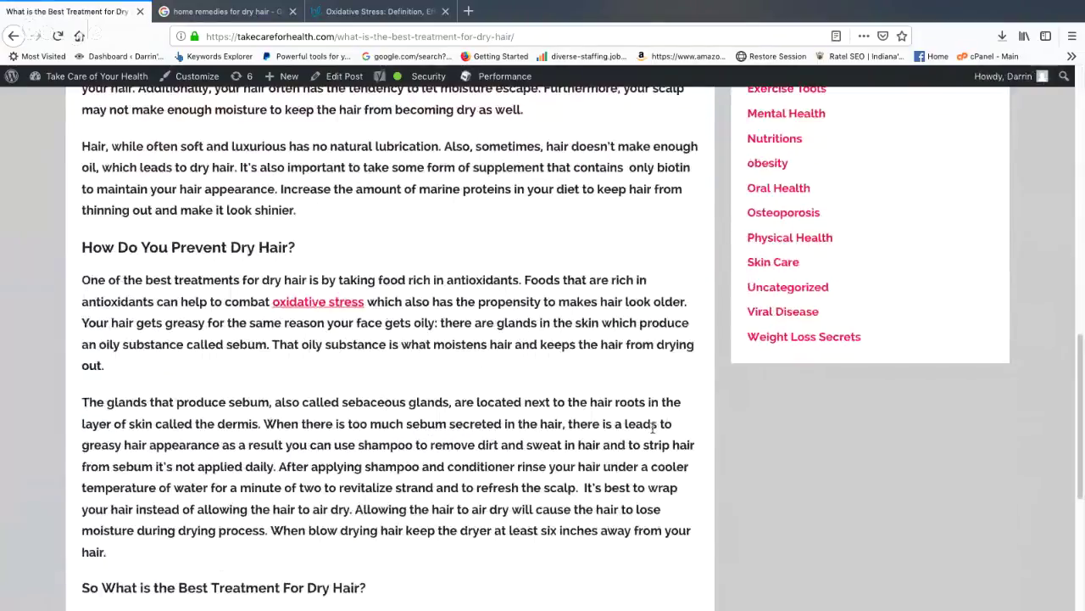
{"action": "scroll", "coordinate": [653, 428], "scroll_direction": "down", "scroll_amount": 2}
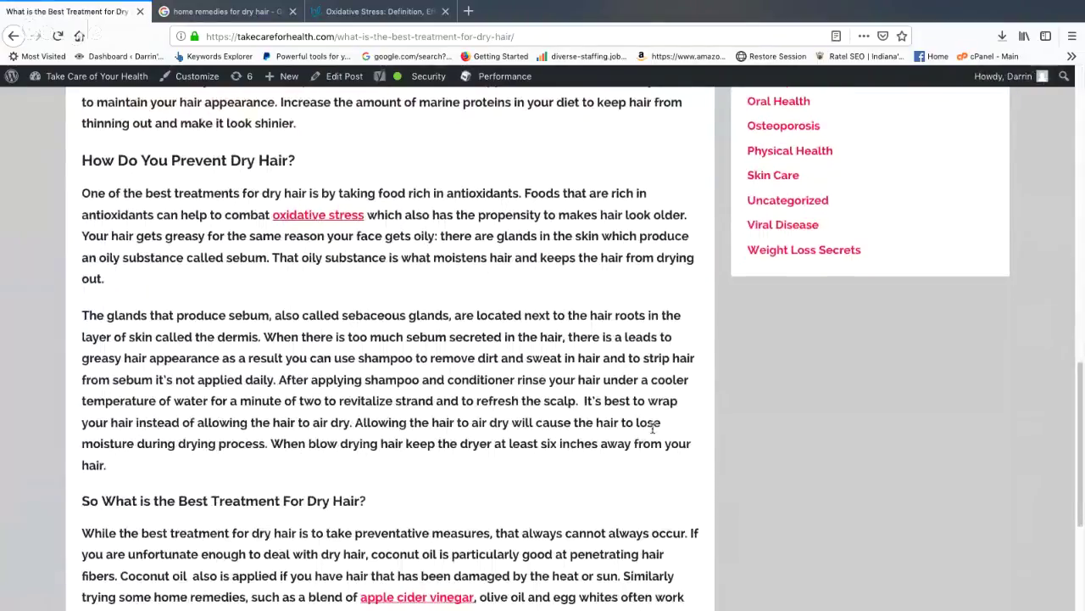
{"action": "scroll", "coordinate": [653, 428], "scroll_direction": "down", "scroll_amount": 3}
{"action": "scroll", "coordinate": [535, 458], "scroll_direction": "up", "scroll_amount": 4}
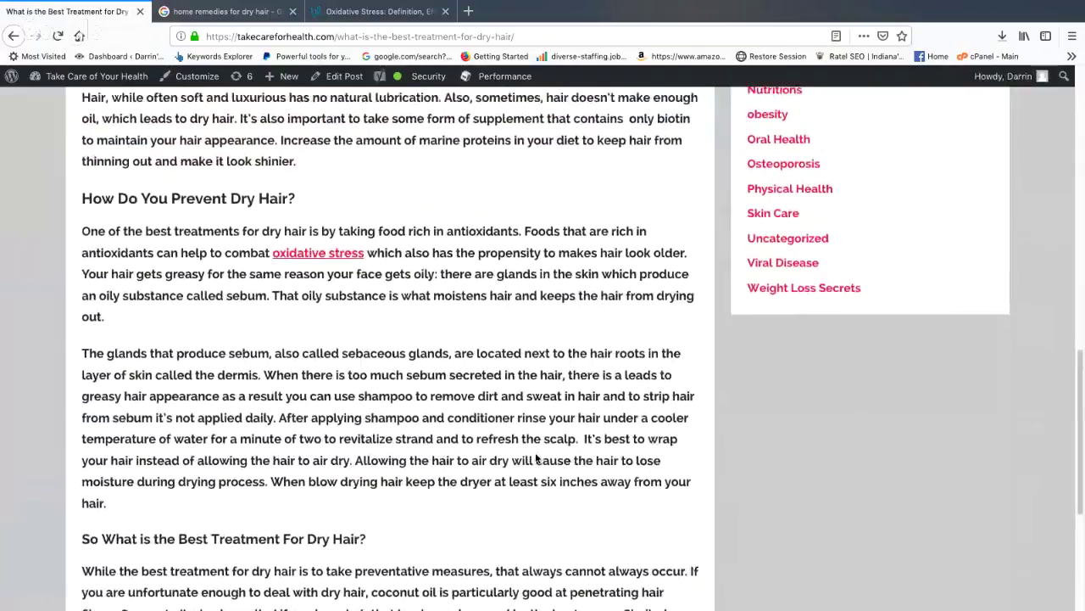
{"action": "scroll", "coordinate": [536, 459], "scroll_direction": "up", "scroll_amount": 3}
{"action": "scroll", "coordinate": [535, 454], "scroll_direction": "up", "scroll_amount": 4}
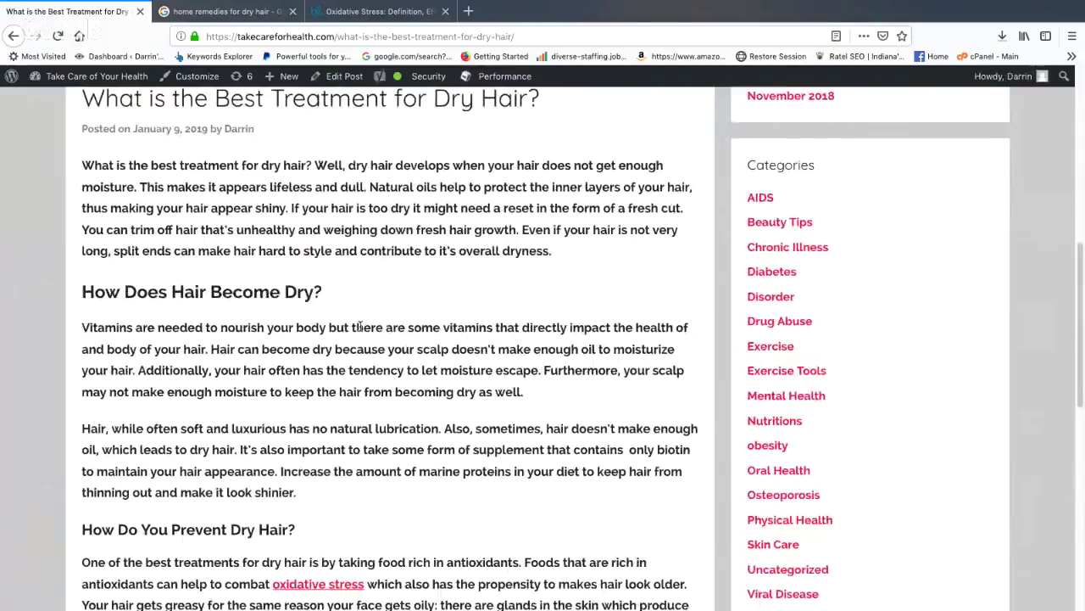
{"action": "scroll", "coordinate": [360, 327], "scroll_direction": "up", "scroll_amount": 1}
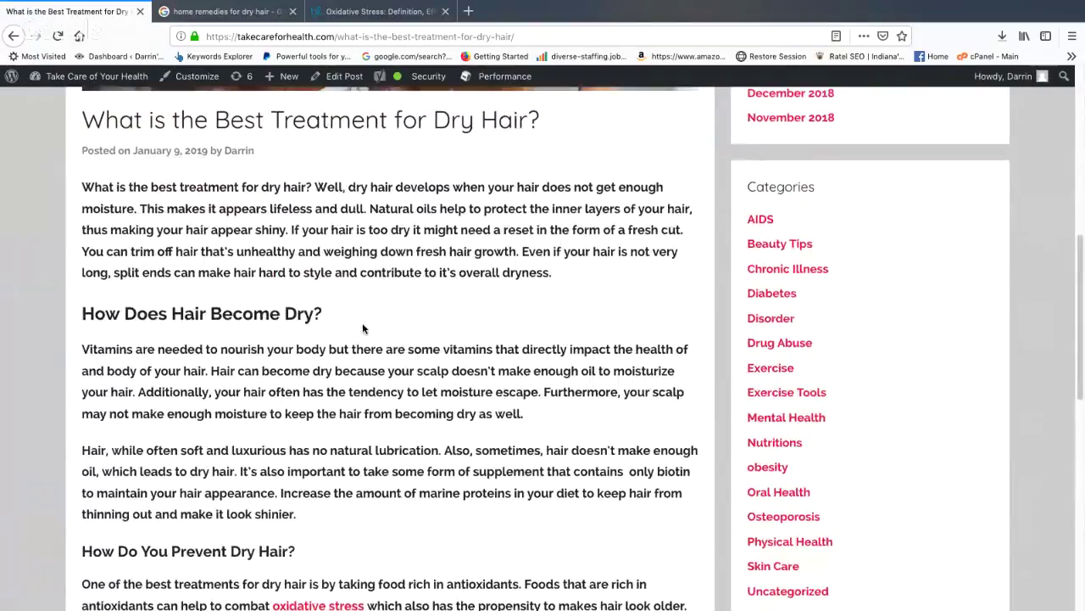
{"action": "scroll", "coordinate": [363, 324], "scroll_direction": "up", "scroll_amount": 3}
{"action": "scroll", "coordinate": [365, 325], "scroll_direction": "down", "scroll_amount": 1}
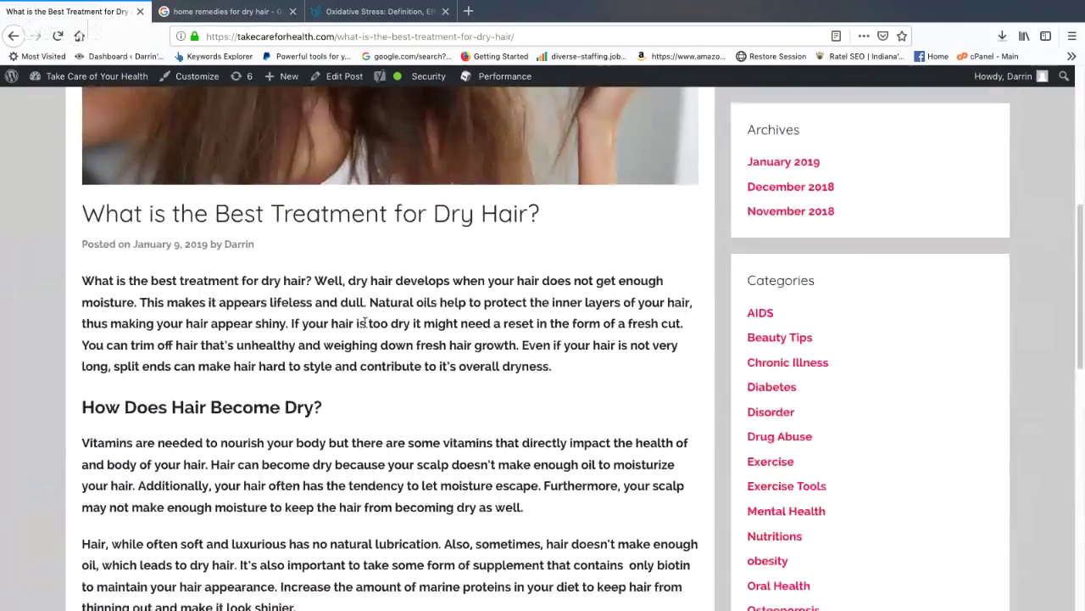
{"action": "scroll", "coordinate": [364, 325], "scroll_direction": "up", "scroll_amount": 4}
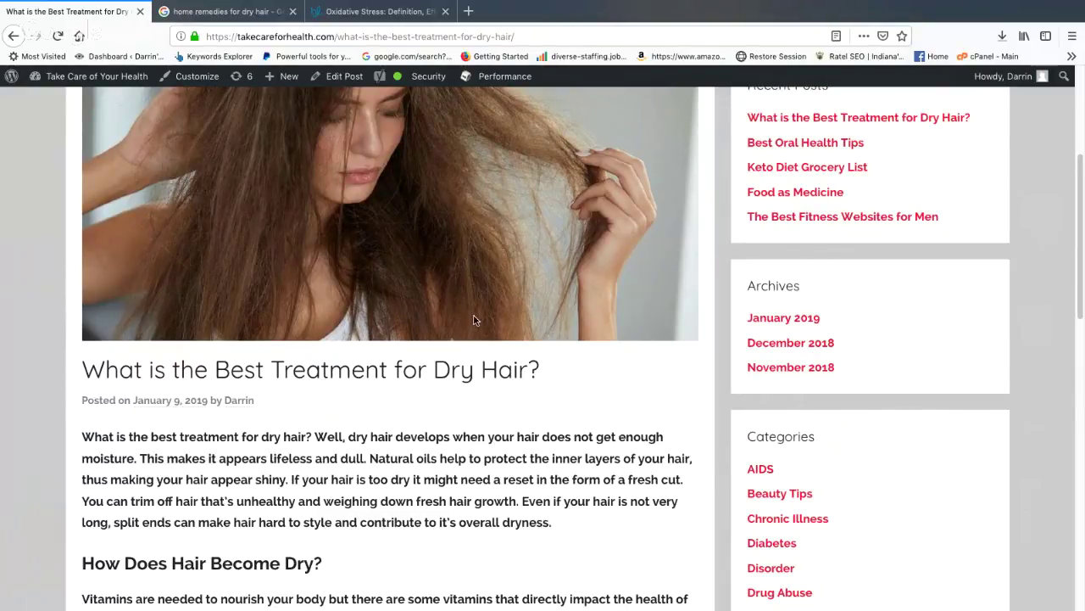
Copy the web address of the published post "What is the Best Treatment for Dry Hair?".
{"action": "scroll", "coordinate": [451, 523], "scroll_direction": "up", "scroll_amount": 3}
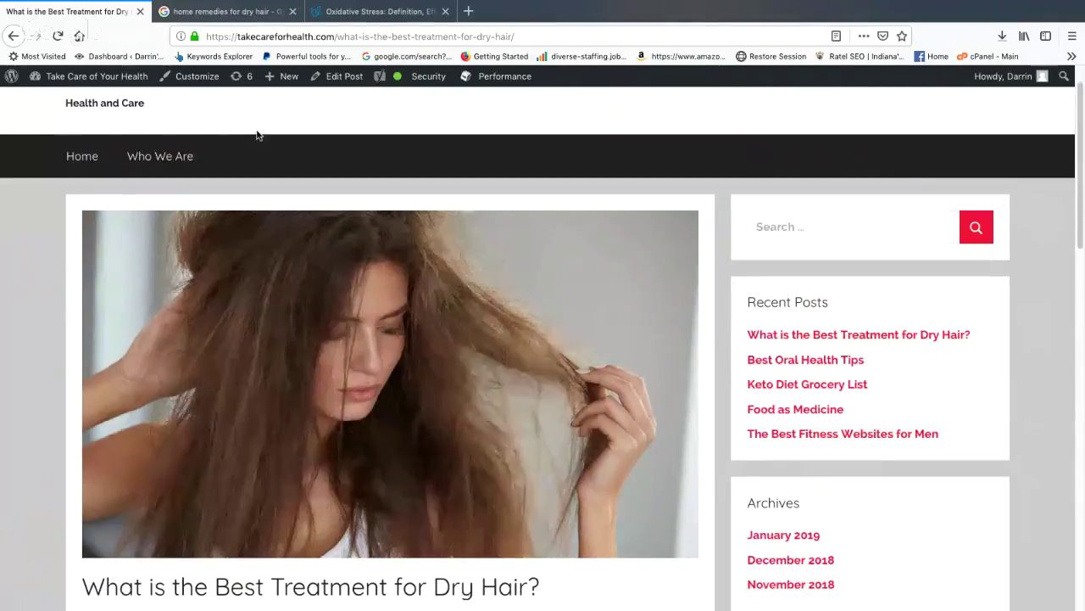
{"action": "left_click", "coordinate": [547, 37]}
{"action": "right_click", "coordinate": [550, 36]}
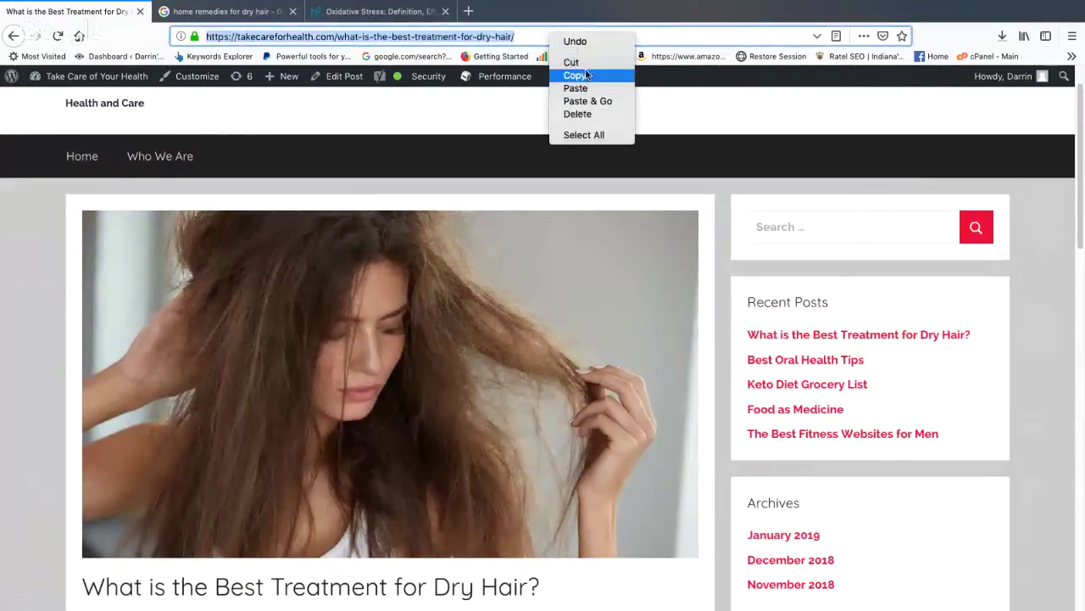
{"action": "left_click", "coordinate": [588, 77]}
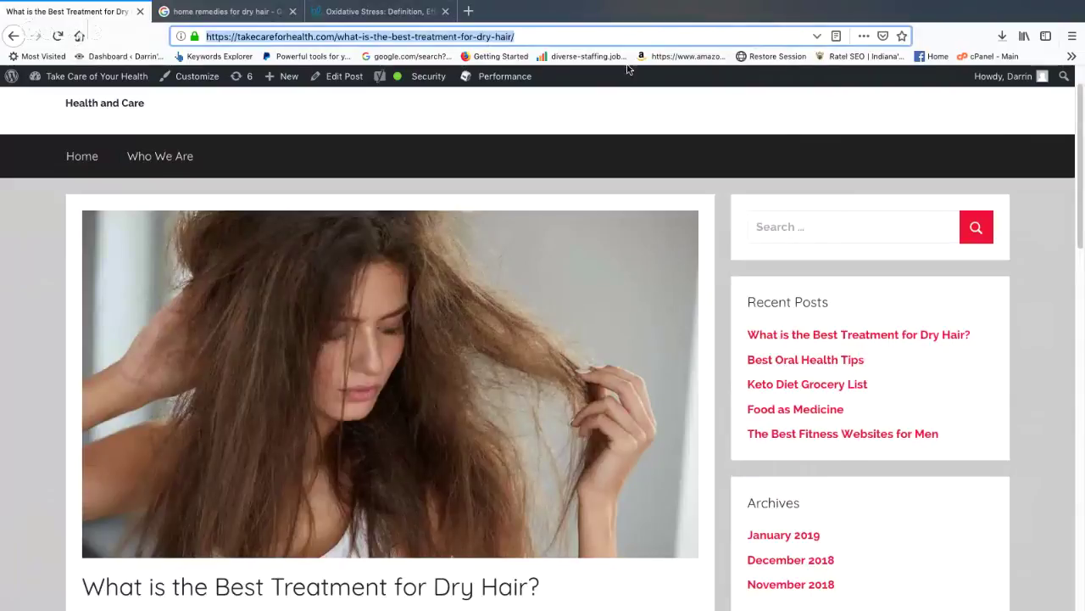
{"action": "left_click", "coordinate": [469, 12]}
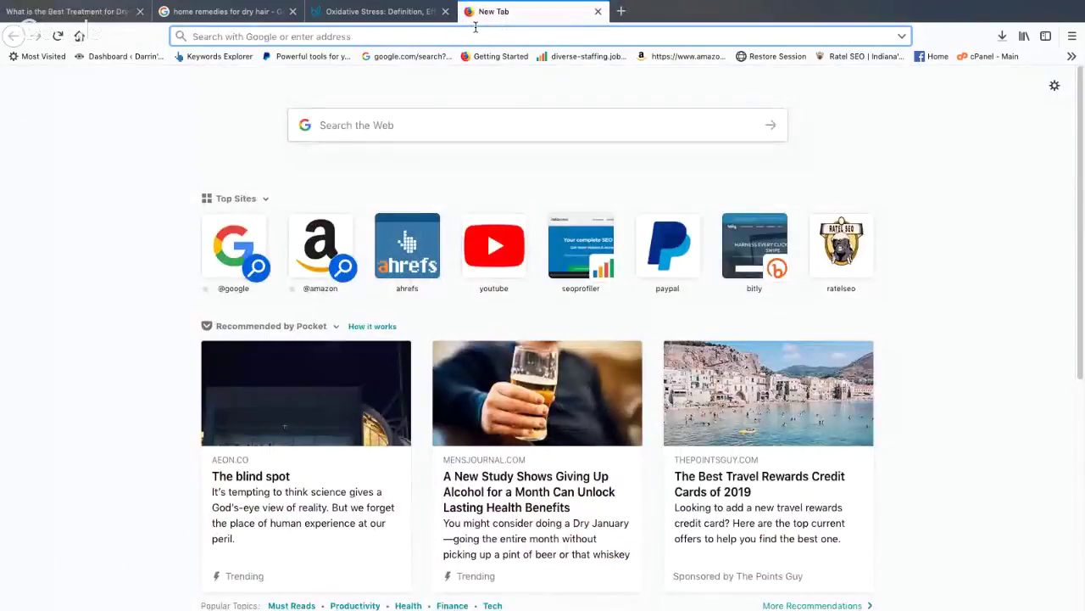
{"action": "type", "text": "google.com/"}
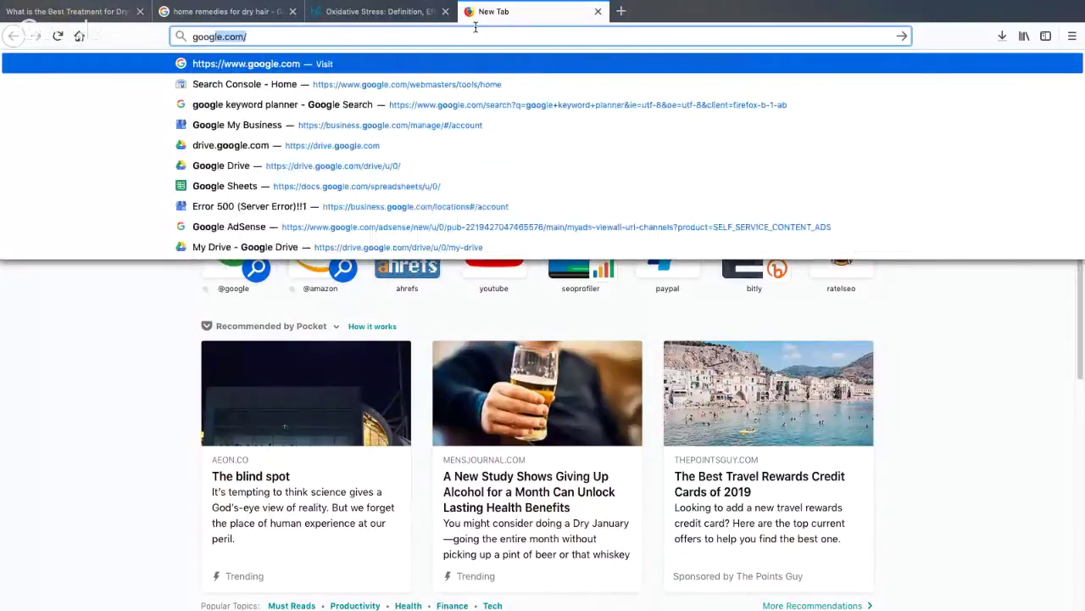
{"action": "left_click", "coordinate": [485, 85]}
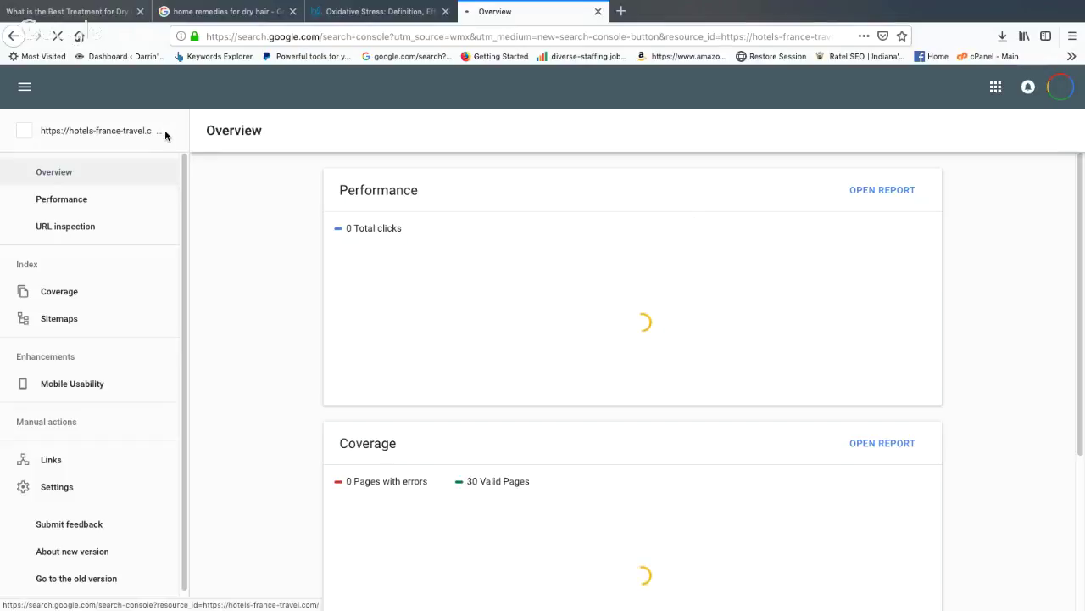
{"action": "left_click", "coordinate": [171, 136]}
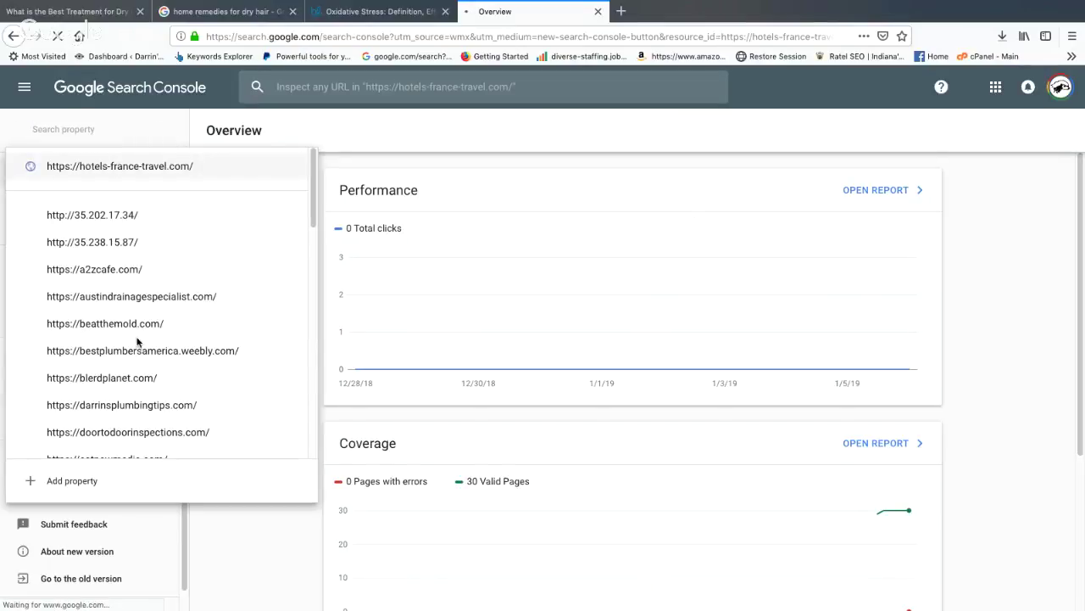
{"action": "scroll", "coordinate": [145, 348], "scroll_direction": "down", "scroll_amount": 5}
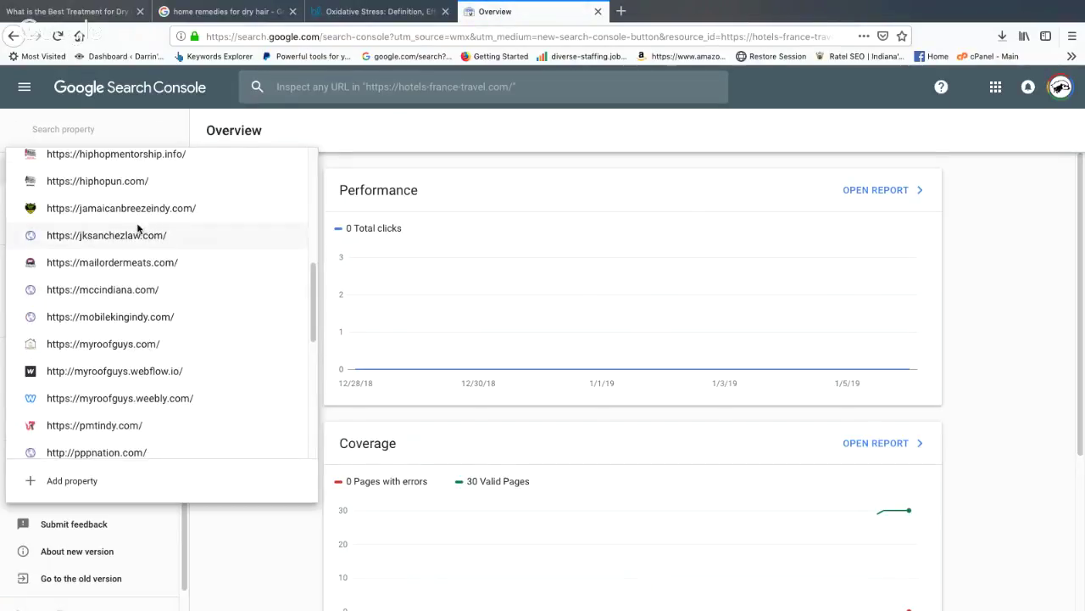
{"action": "scroll", "coordinate": [54, 405], "scroll_direction": "up", "scroll_amount": 1}
{"action": "scroll", "coordinate": [111, 400], "scroll_direction": "down", "scroll_amount": 4}
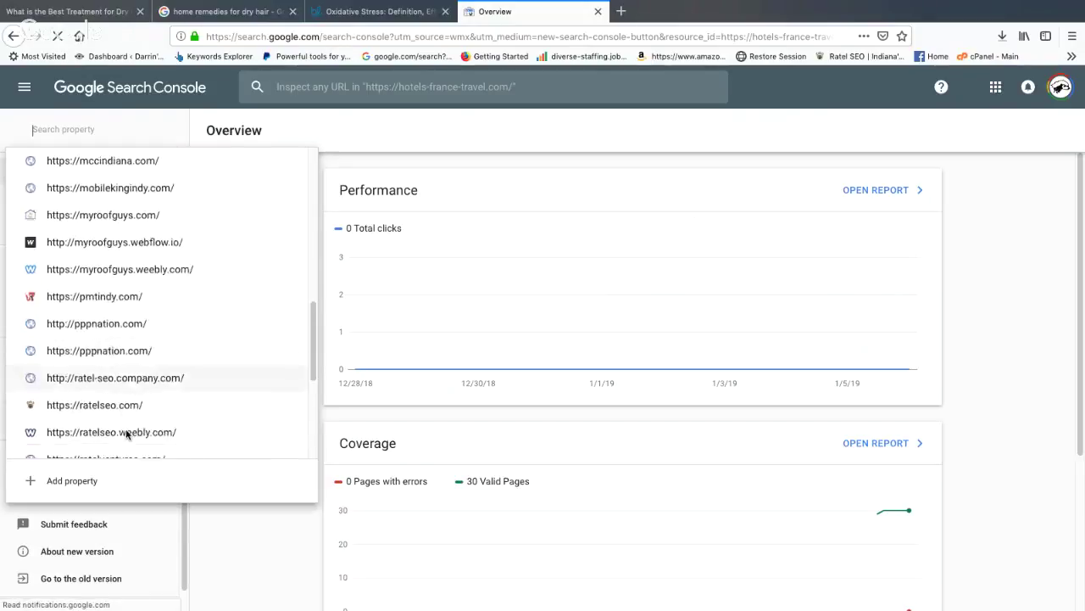
{"action": "scroll", "coordinate": [129, 420], "scroll_direction": "down", "scroll_amount": 5}
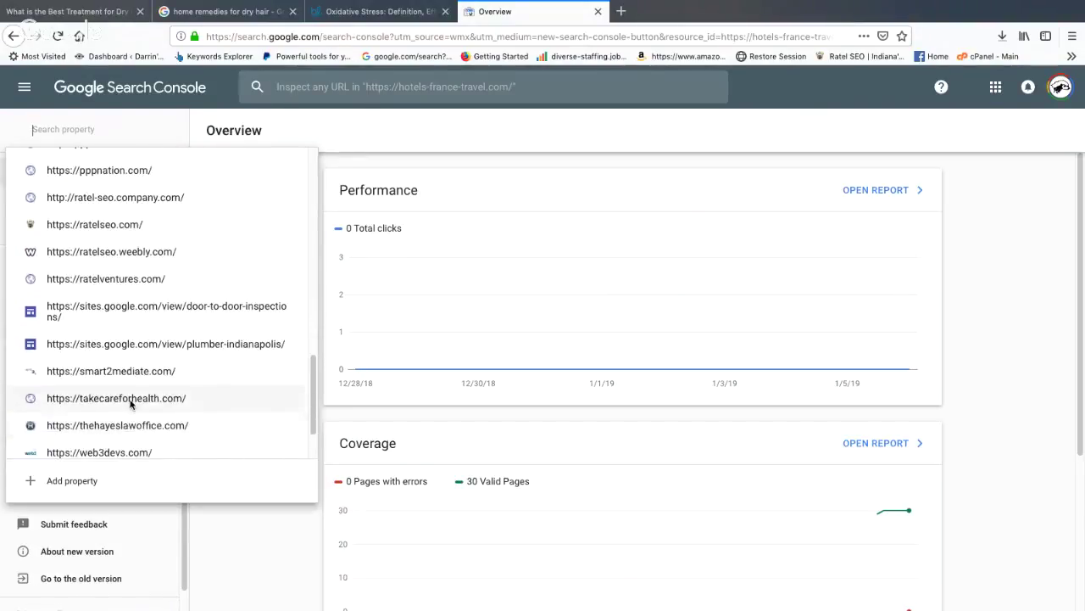
{"action": "left_click", "coordinate": [130, 398]}
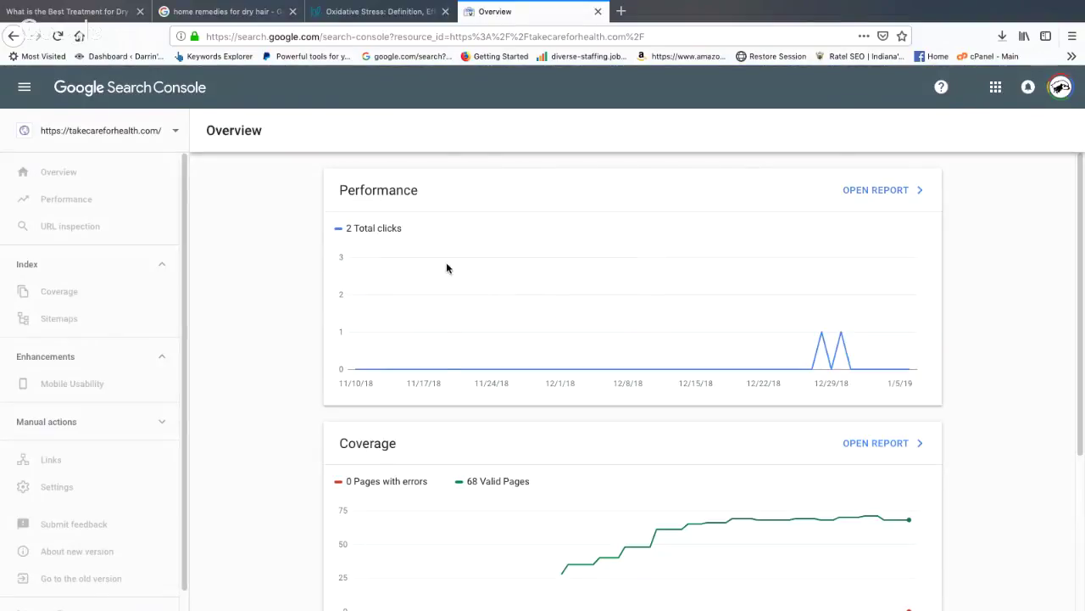
Inspect the copied post URL in Search Console and request its indexing.
{"action": "left_click", "coordinate": [337, 90]}
{"action": "right_click", "coordinate": [338, 88]}
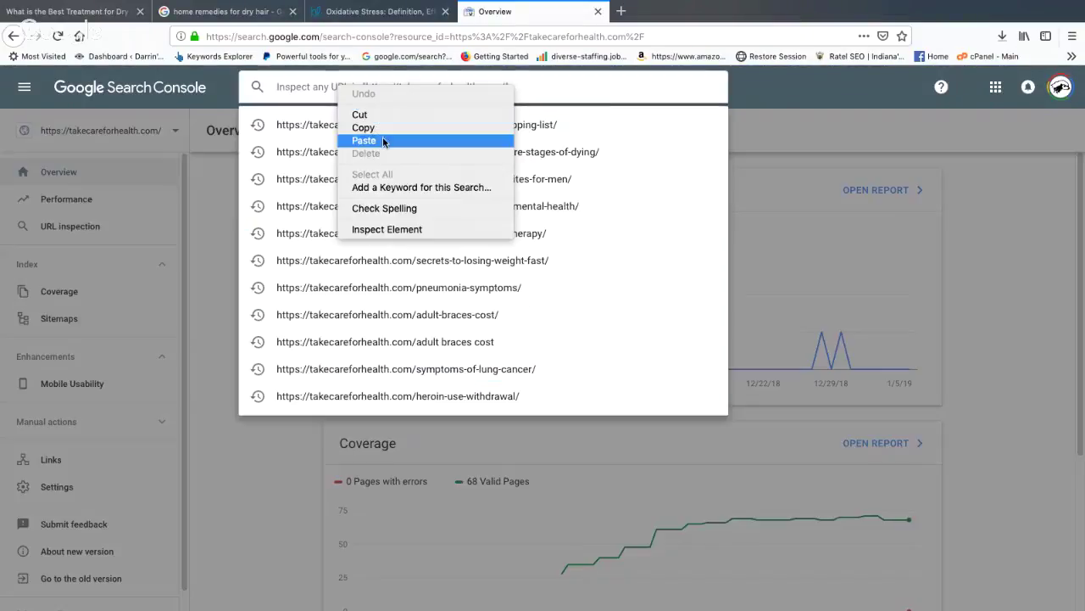
{"action": "left_click", "coordinate": [384, 141]}
{"action": "key", "text": "Return"}
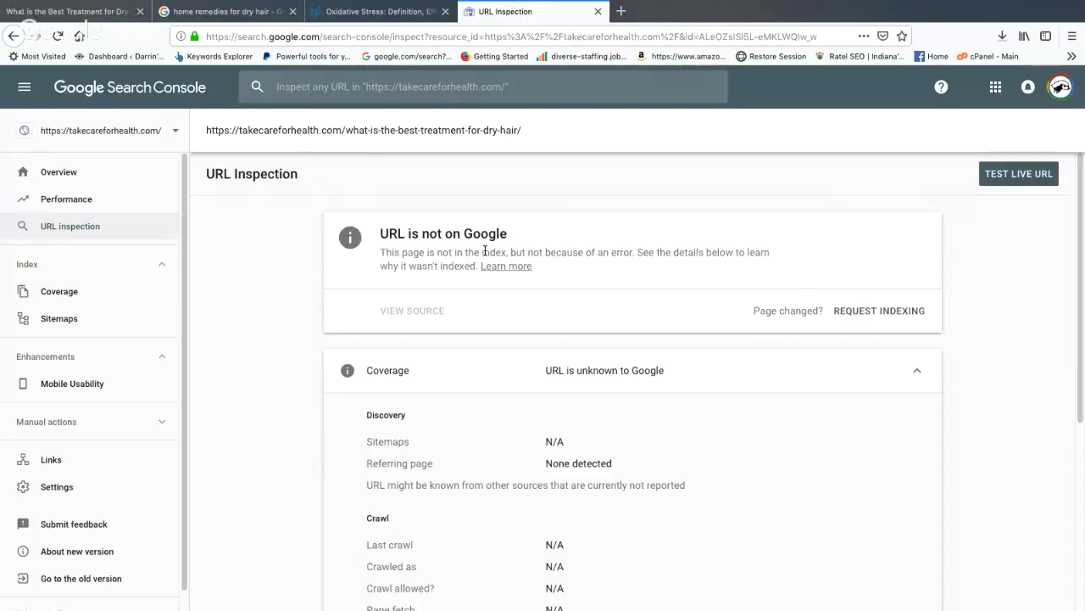
{"action": "left_click", "coordinate": [869, 311]}
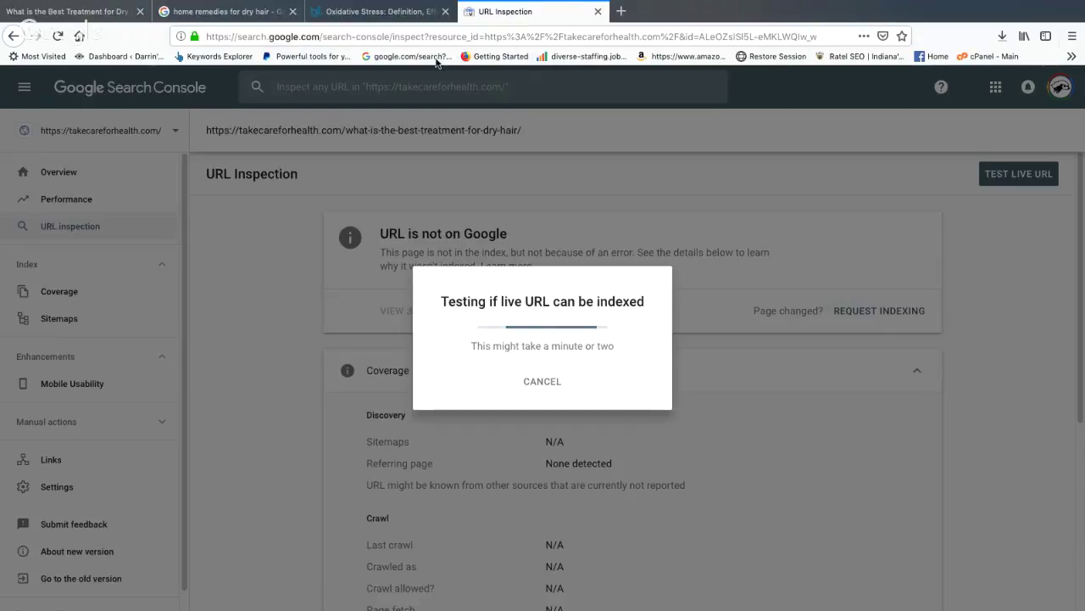
Open seoprofiler.com in a new browser tab.
{"action": "left_click", "coordinate": [623, 12]}
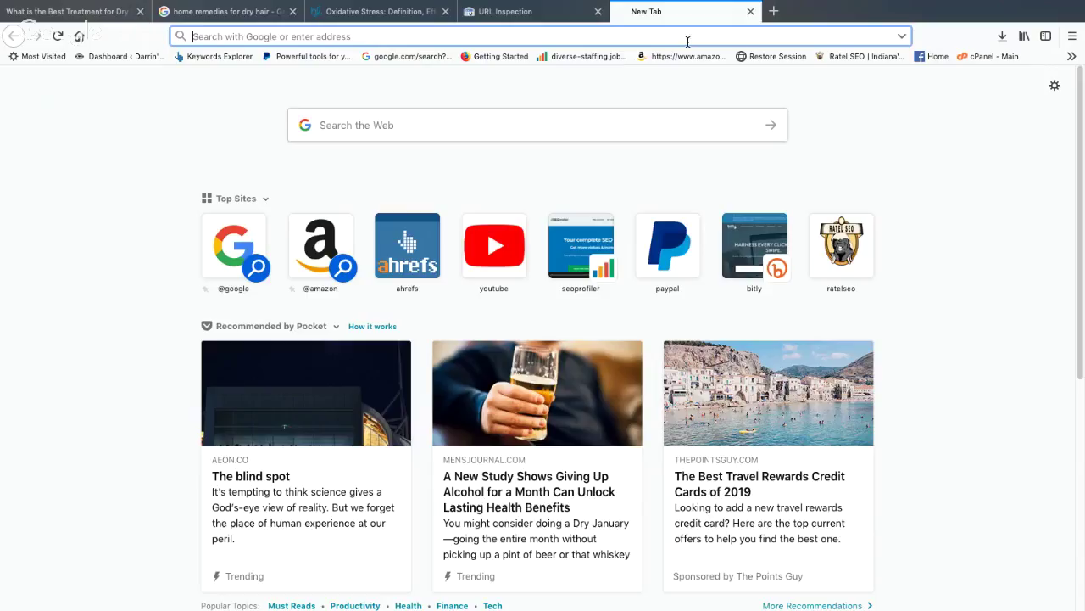
{"action": "type", "text": "w"}
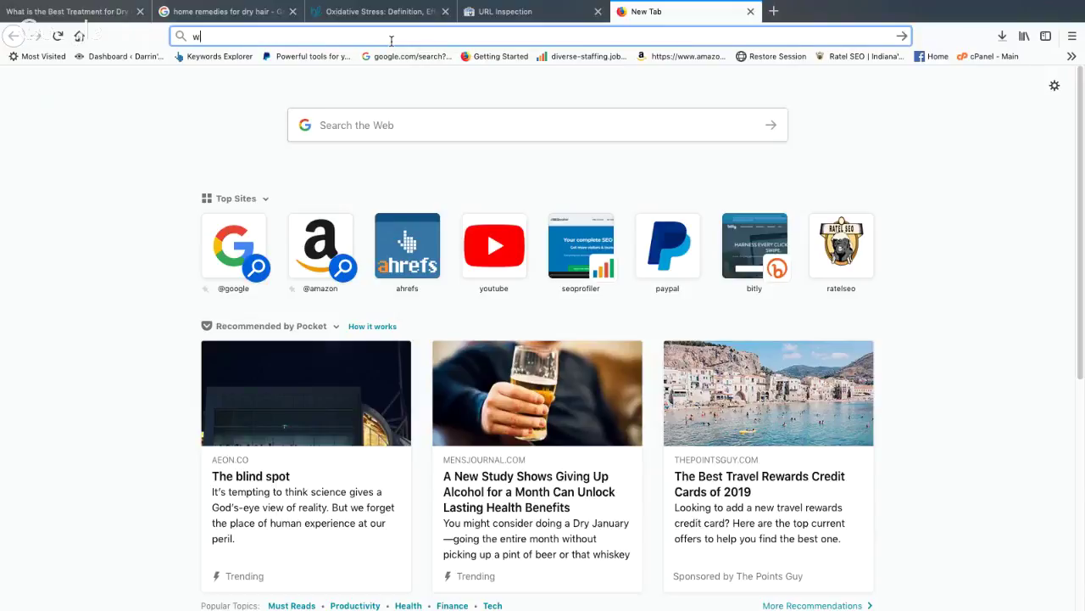
{"action": "type", "text": "ww"}
{"action": "key", "text": "BackSpace"}
{"action": "key", "text": "BackSpace"}
{"action": "key", "text": "BackSpace"}
{"action": "key", "text": "BackSpace"}
{"action": "type", "text": "seoprofiler.com/"}
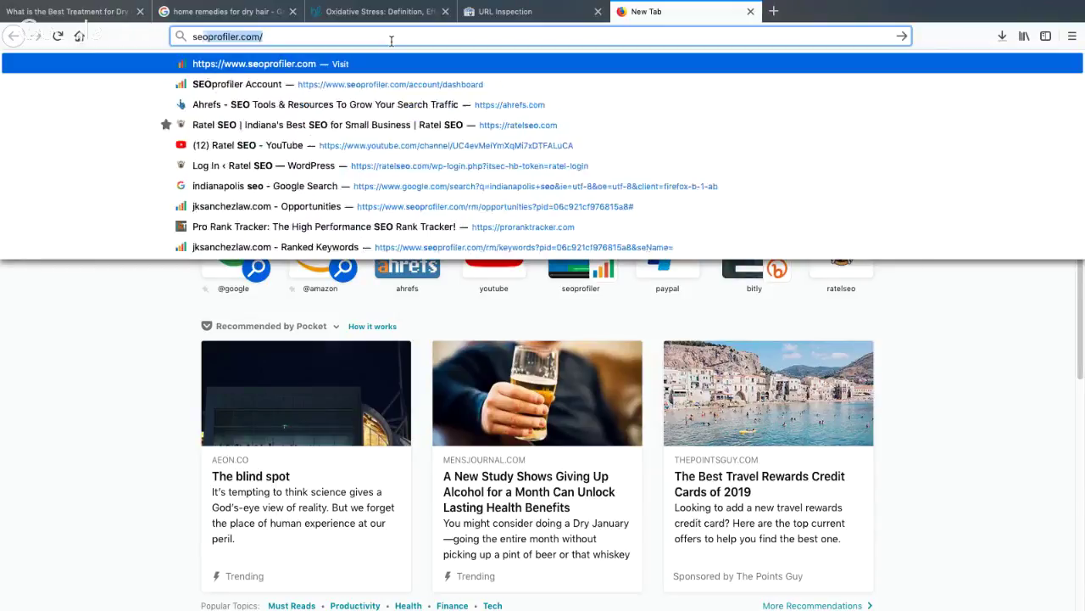
{"action": "key", "text": "Return"}
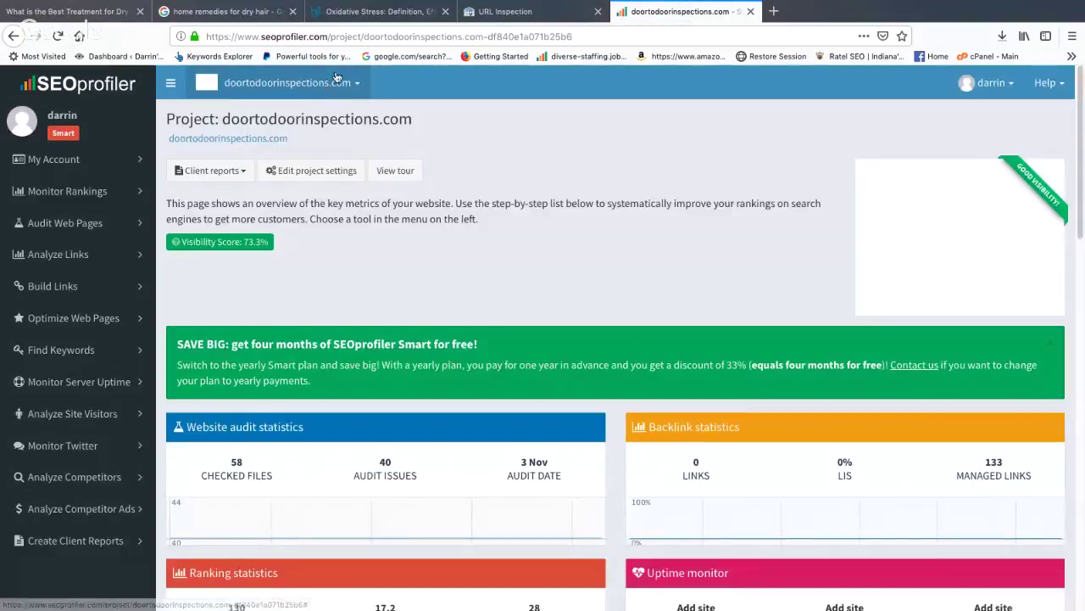
Switch the SEOprofiler project to takecareforhealth.com.
{"action": "left_click", "coordinate": [335, 83]}
{"action": "scroll", "coordinate": [271, 339], "scroll_direction": "down", "scroll_amount": 6}
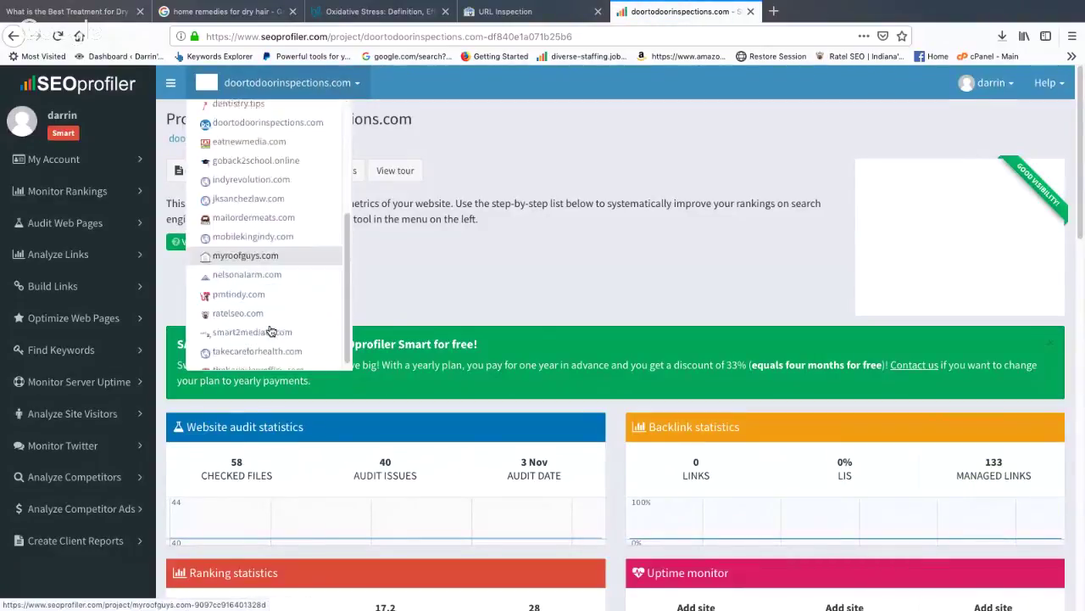
{"action": "scroll", "coordinate": [263, 326], "scroll_direction": "down", "scroll_amount": 1}
{"action": "left_click", "coordinate": [257, 299]}
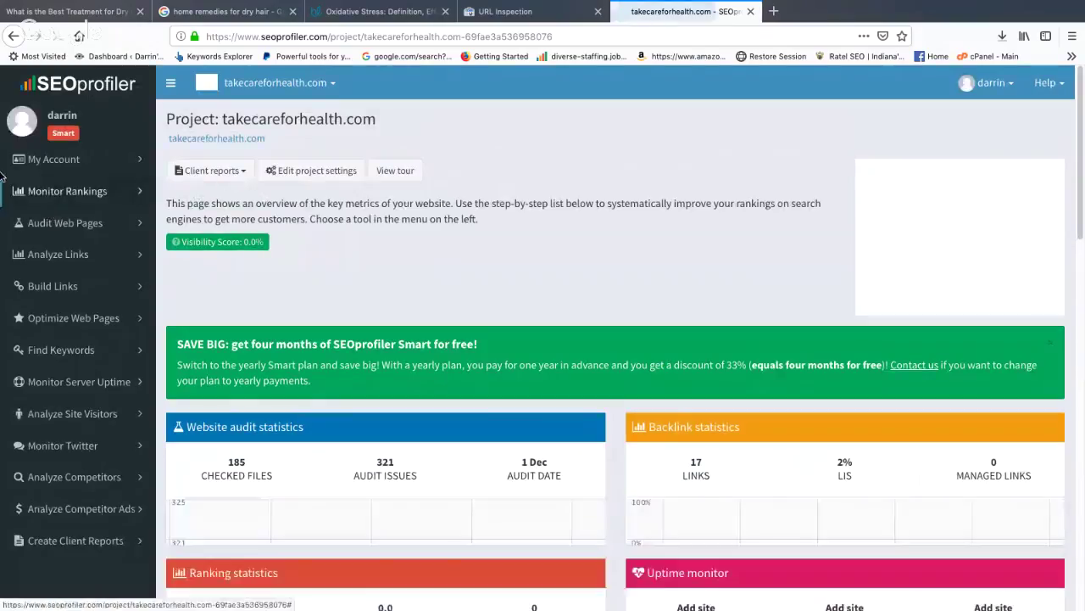
Open the monitored keywords of the takecareforhealth.com project's ranking monitor.
{"action": "left_click", "coordinate": [81, 194]}
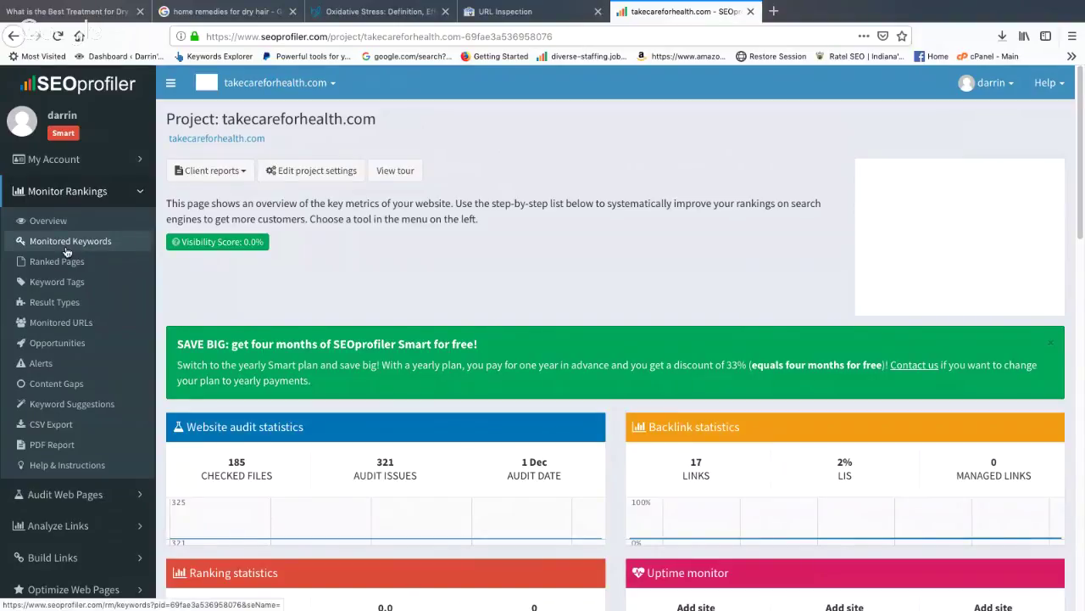
{"action": "scroll", "coordinate": [66, 252], "scroll_direction": "down", "scroll_amount": 1}
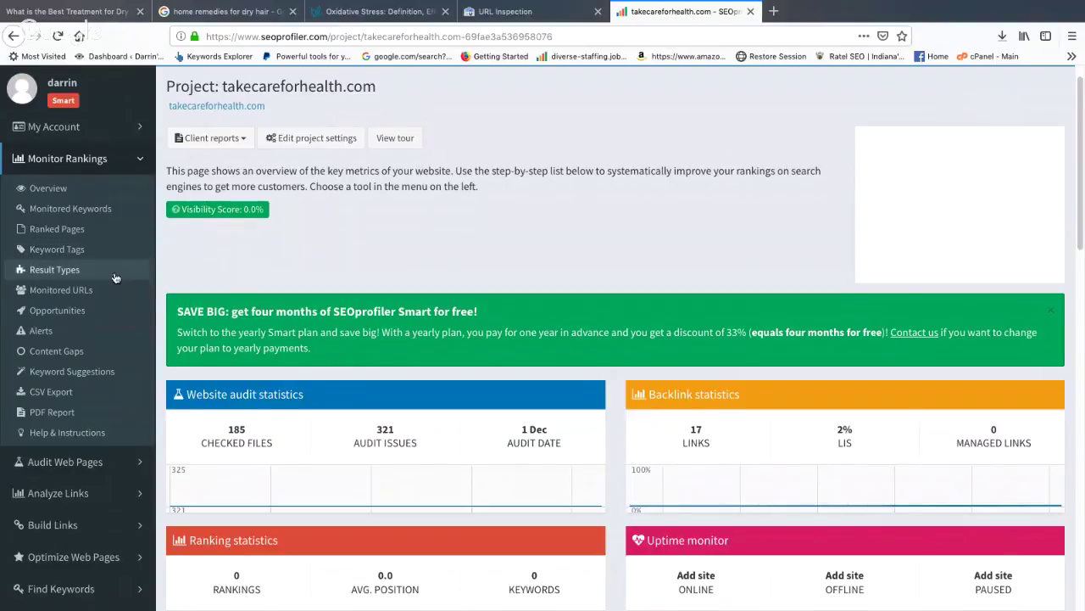
{"action": "scroll", "coordinate": [94, 254], "scroll_direction": "down", "scroll_amount": 1}
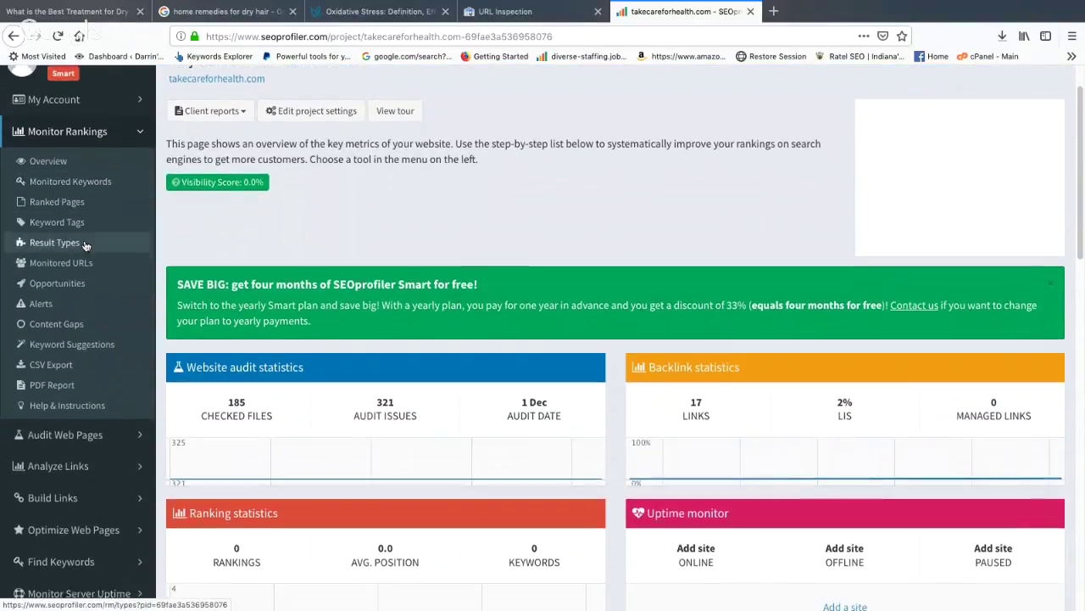
{"action": "scroll", "coordinate": [59, 246], "scroll_direction": "down", "scroll_amount": 1}
{"action": "left_click", "coordinate": [72, 166]}
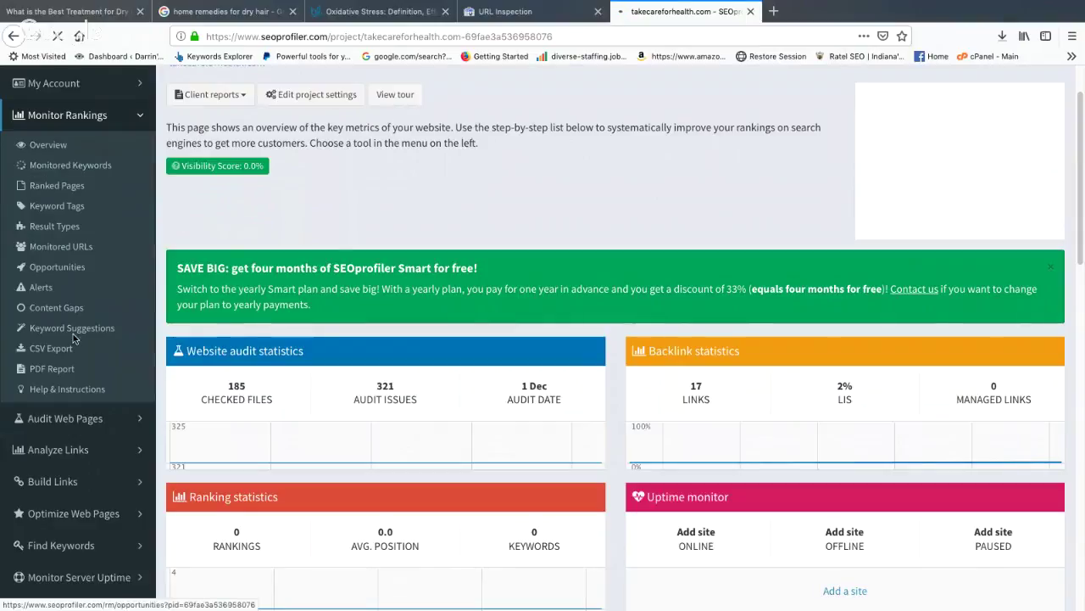
{"action": "scroll", "coordinate": [246, 379], "scroll_direction": "down", "scroll_amount": 1}
{"action": "scroll", "coordinate": [246, 379], "scroll_direction": "down", "scroll_amount": 5}
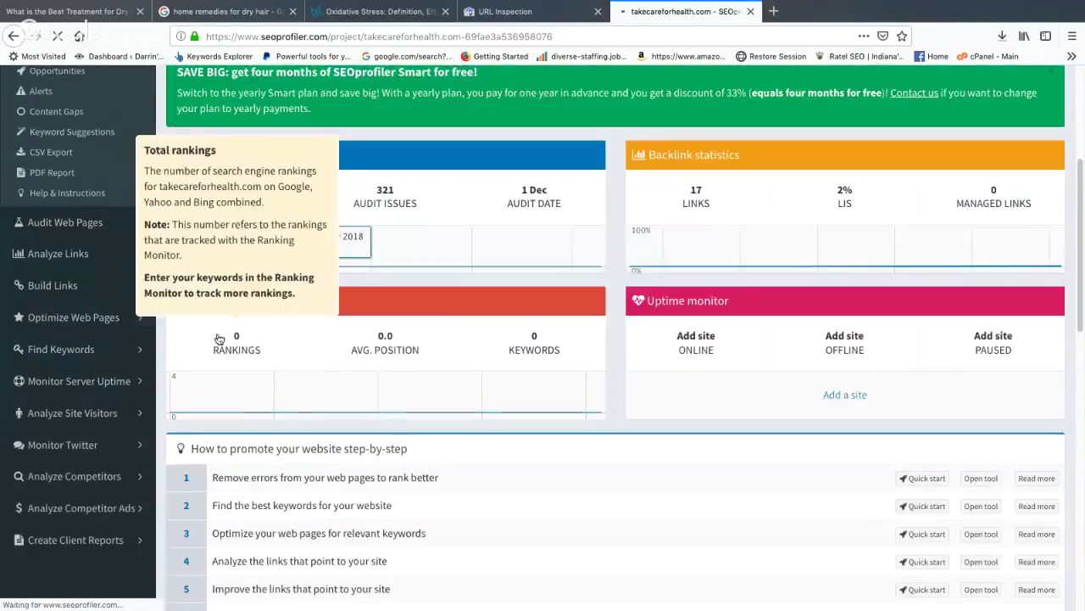
{"action": "scroll", "coordinate": [223, 334], "scroll_direction": "up", "scroll_amount": 5}
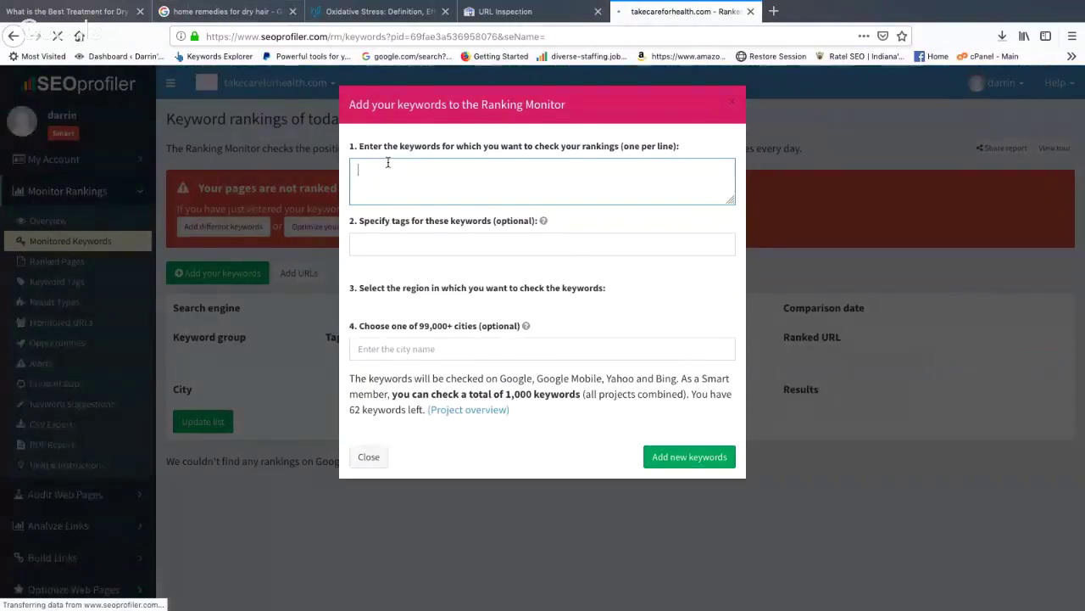
Add the keyword "best treatment for dry hair" to the Ranking Monitor for English - USA and check the keyword list.
{"action": "type", "text": "t treatment for"}
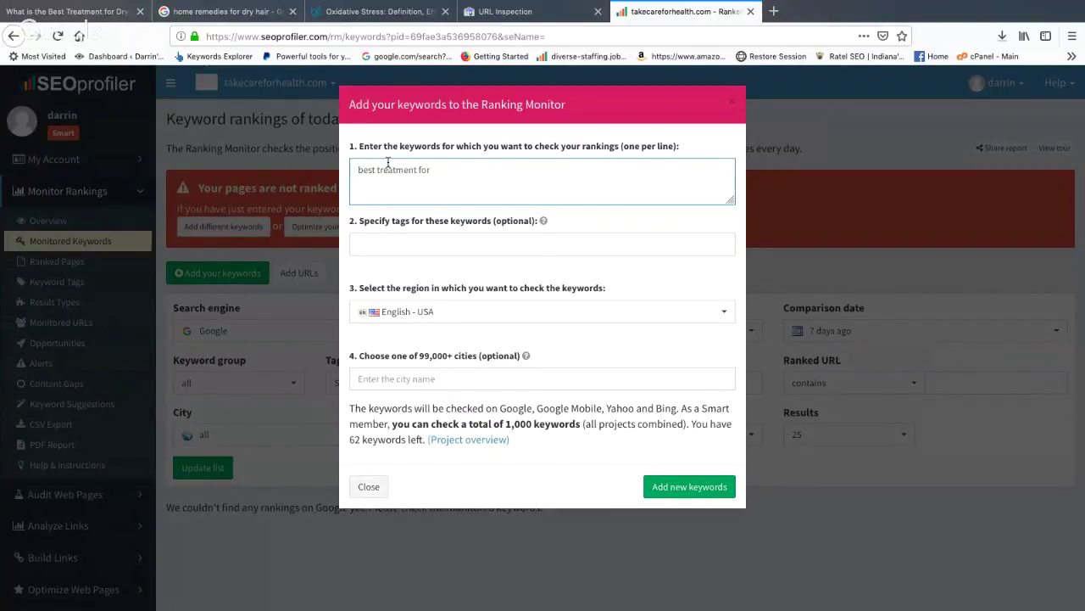
{"action": "type", "text": "dry hair"}
{"action": "left_click_drag", "start_coordinate": [379, 170], "coordinate": [465, 170]}
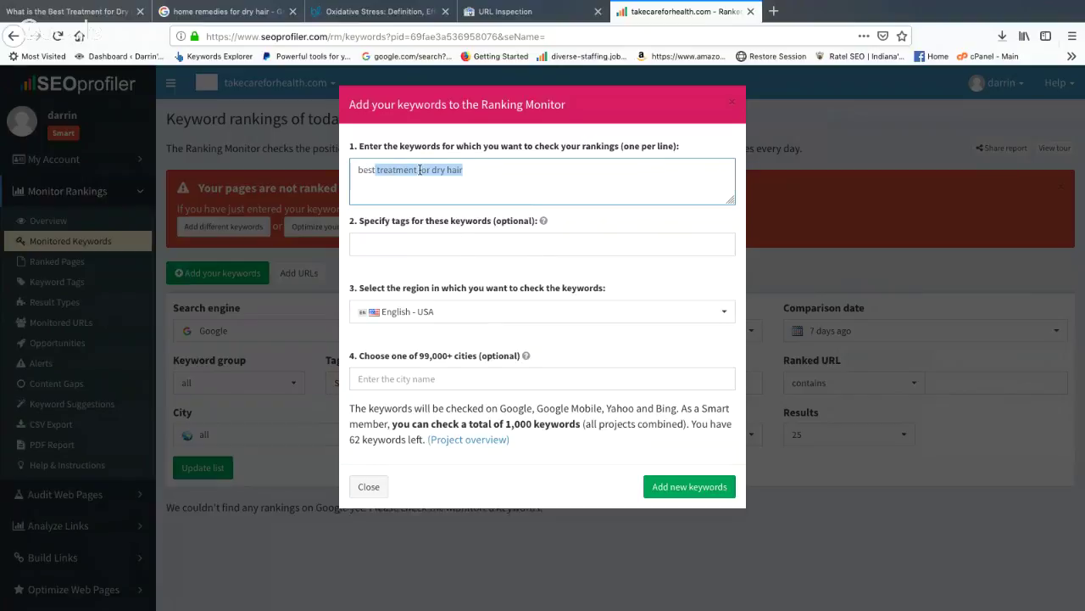
{"action": "left_click", "coordinate": [683, 488]}
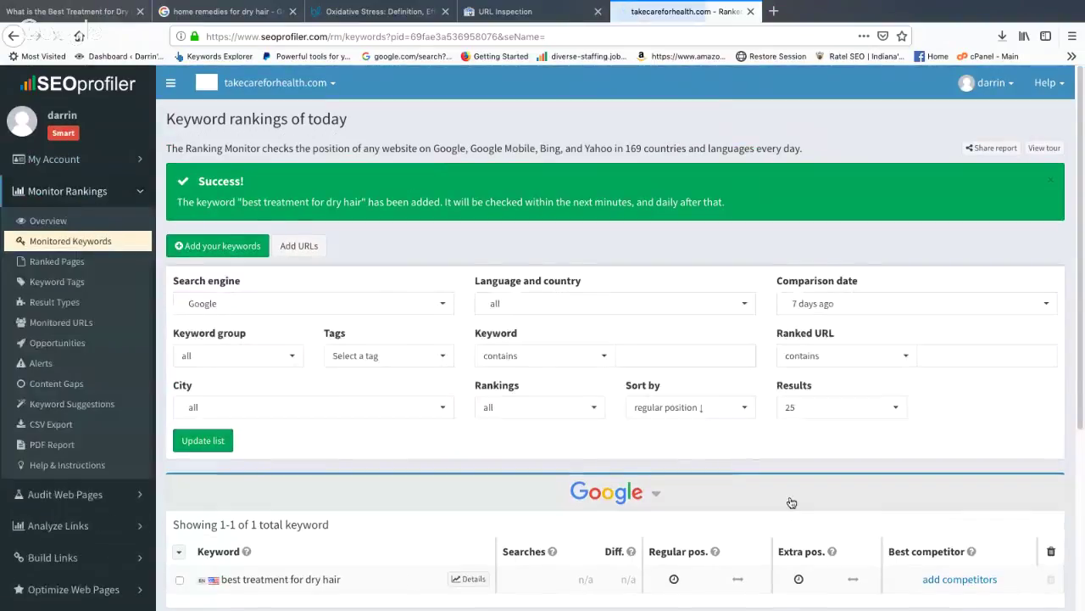
{"action": "scroll", "coordinate": [791, 502], "scroll_direction": "down", "scroll_amount": 1}
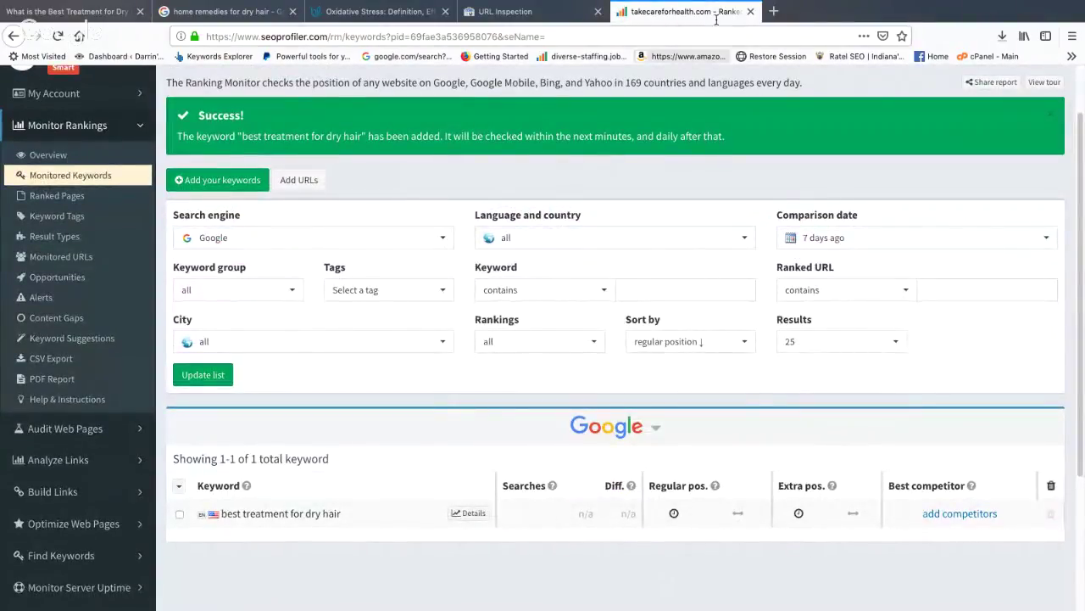
Open the My Sites page of Bing Webmaster Tools in a new browser tab.
{"action": "left_click", "coordinate": [774, 11]}
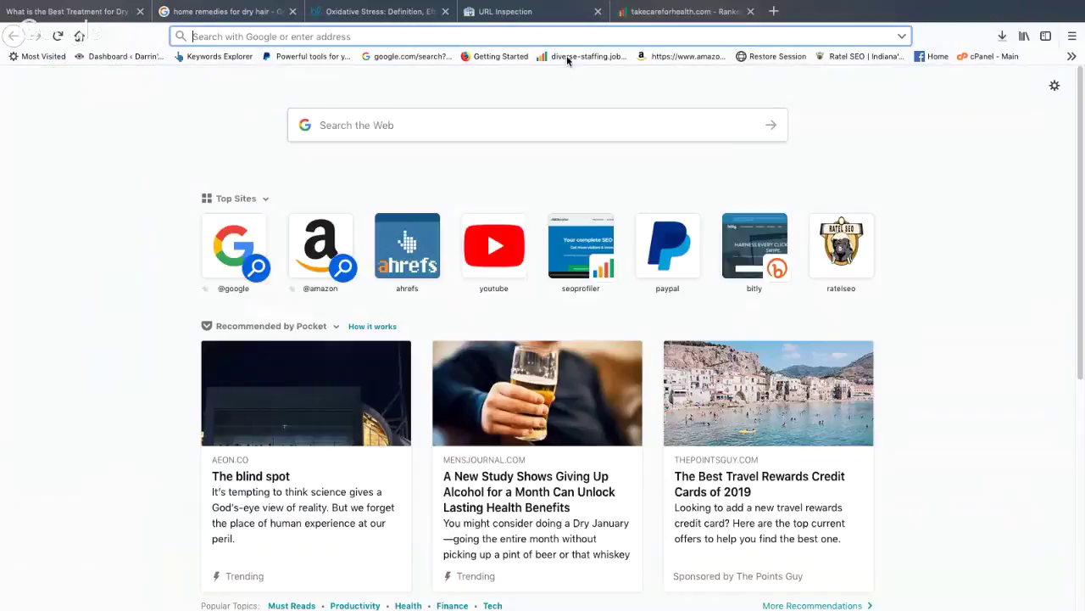
{"action": "type", "text": "b"}
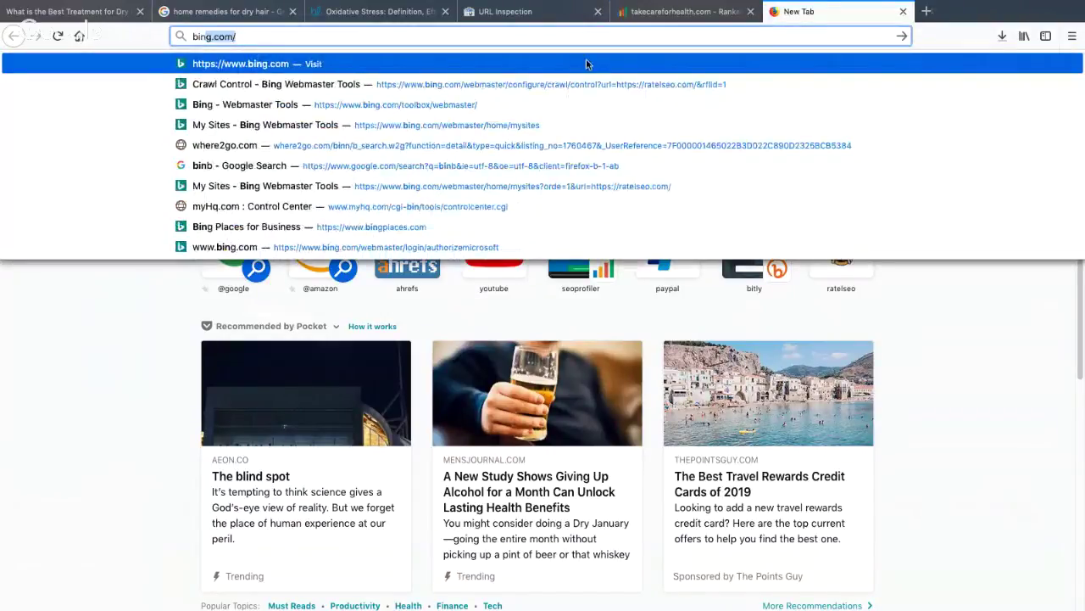
{"action": "type", "text": "in"}
{"action": "left_click", "coordinate": [584, 84]}
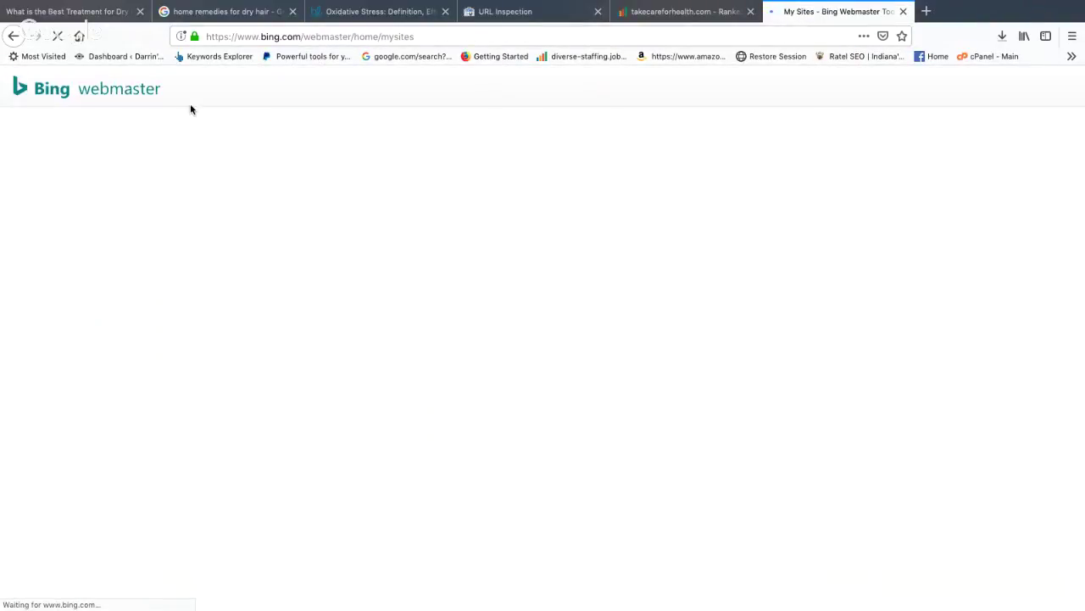
Look through the My Sites list in Bing Webmaster Tools for takecareforhealth.com.
{"action": "scroll", "coordinate": [212, 127], "scroll_direction": "down", "scroll_amount": 10}
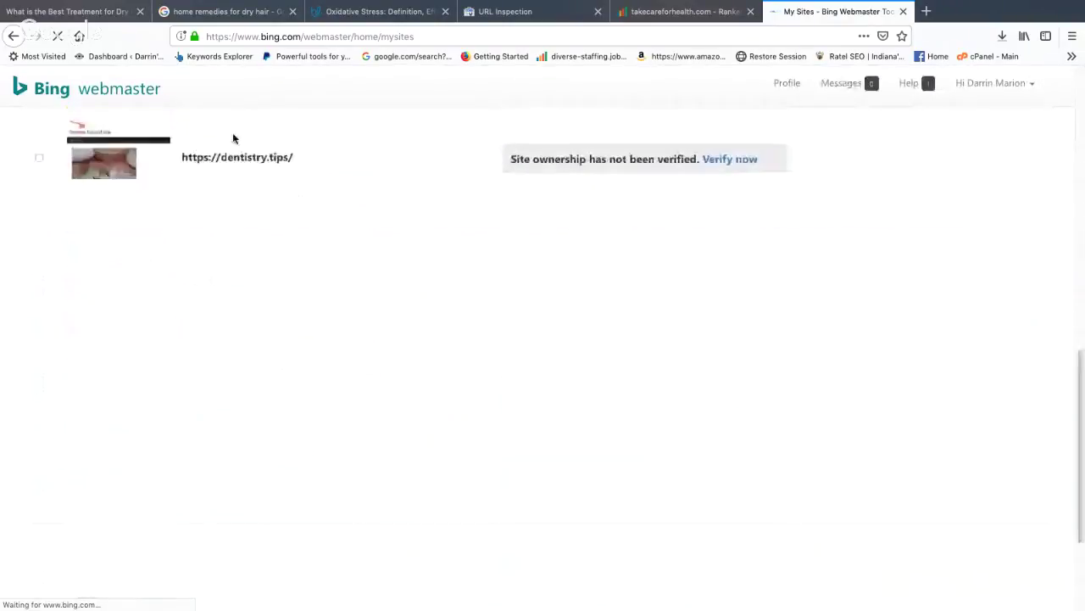
{"action": "scroll", "coordinate": [245, 140], "scroll_direction": "down", "scroll_amount": 5}
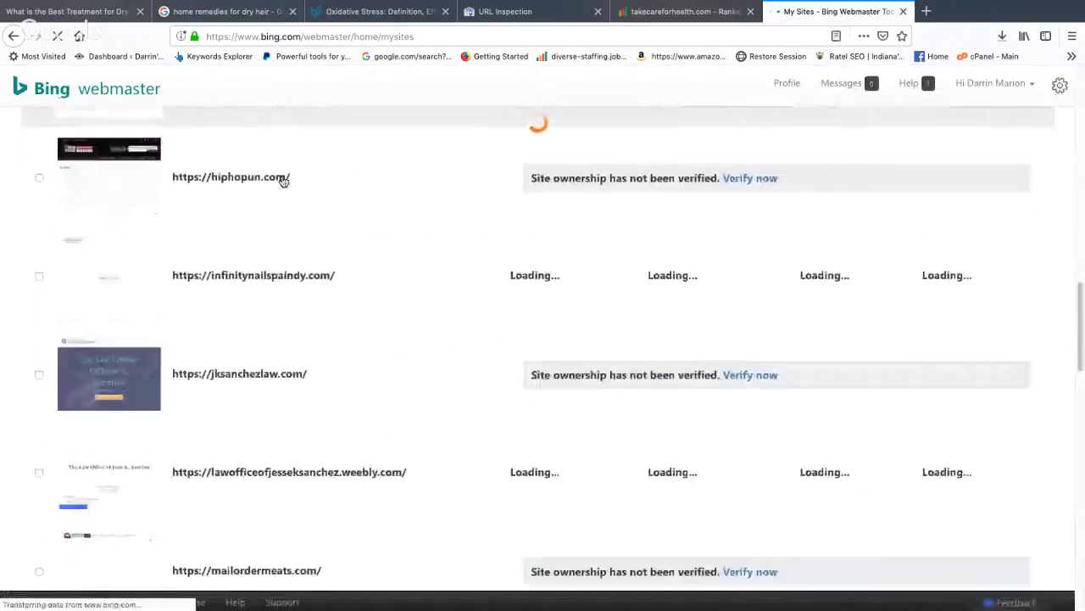
{"action": "scroll", "coordinate": [284, 182], "scroll_direction": "down", "scroll_amount": 13}
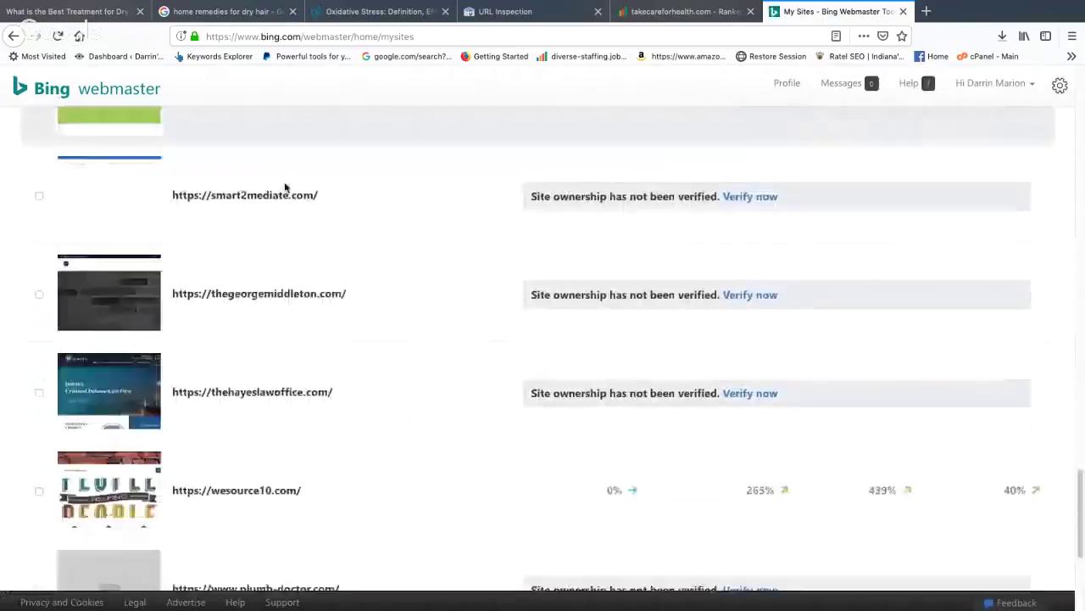
{"action": "scroll", "coordinate": [285, 187], "scroll_direction": "down", "scroll_amount": 4}
{"action": "scroll", "coordinate": [412, 291], "scroll_direction": "up", "scroll_amount": 2}
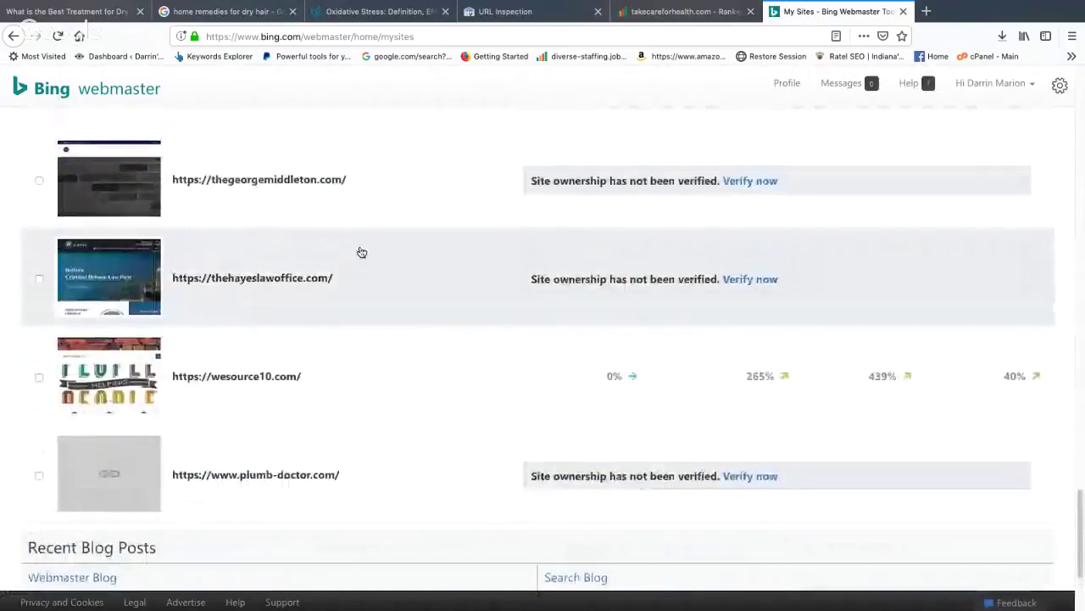
{"action": "scroll", "coordinate": [365, 252], "scroll_direction": "up", "scroll_amount": 4}
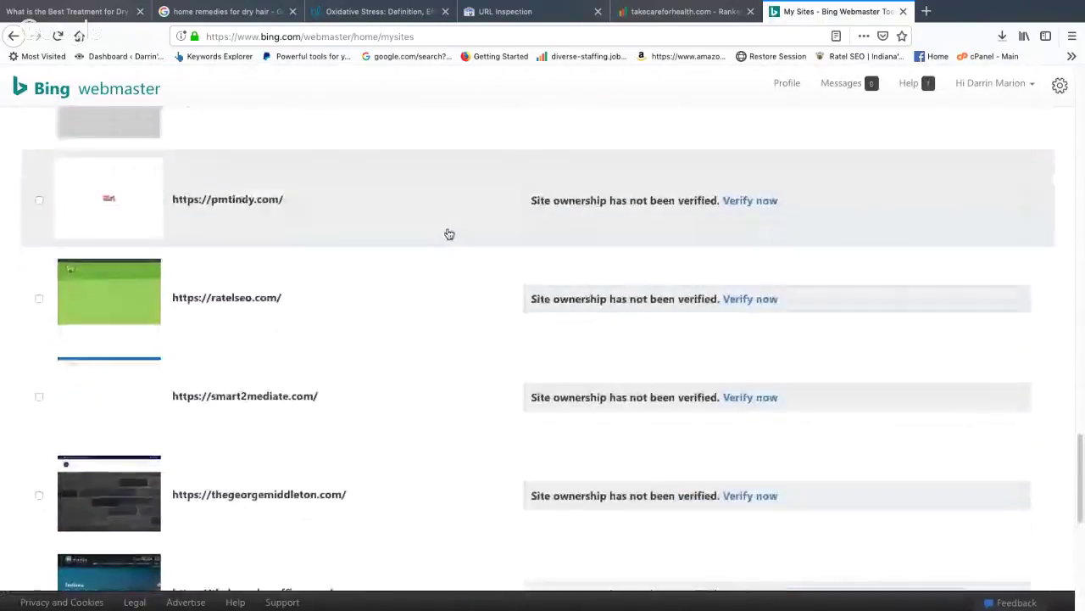
{"action": "scroll", "coordinate": [450, 234], "scroll_direction": "down", "scroll_amount": 6}
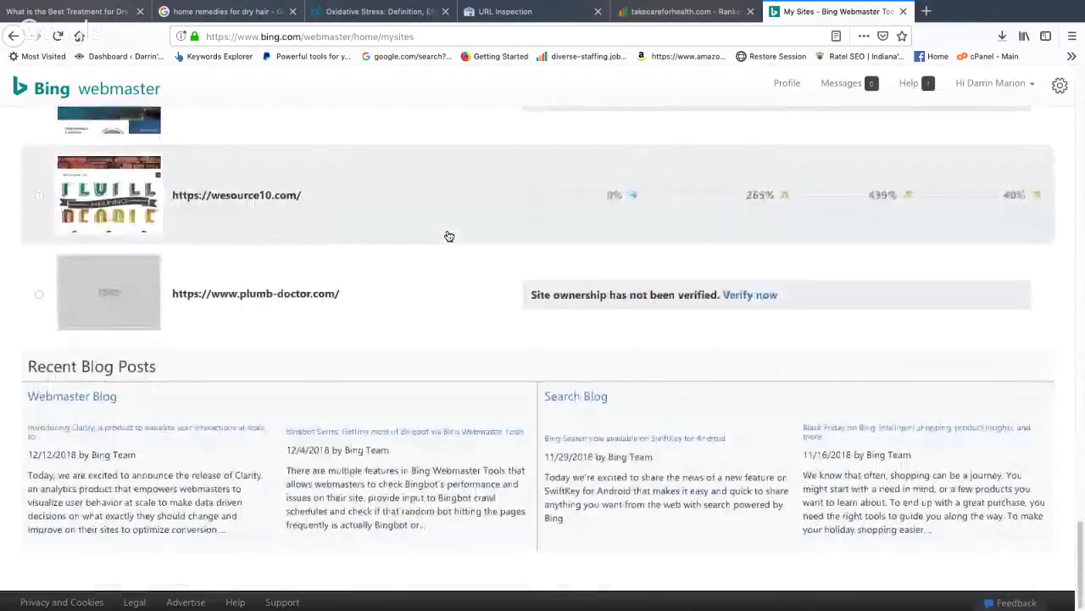
{"action": "scroll", "coordinate": [450, 236], "scroll_direction": "up", "scroll_amount": 20}
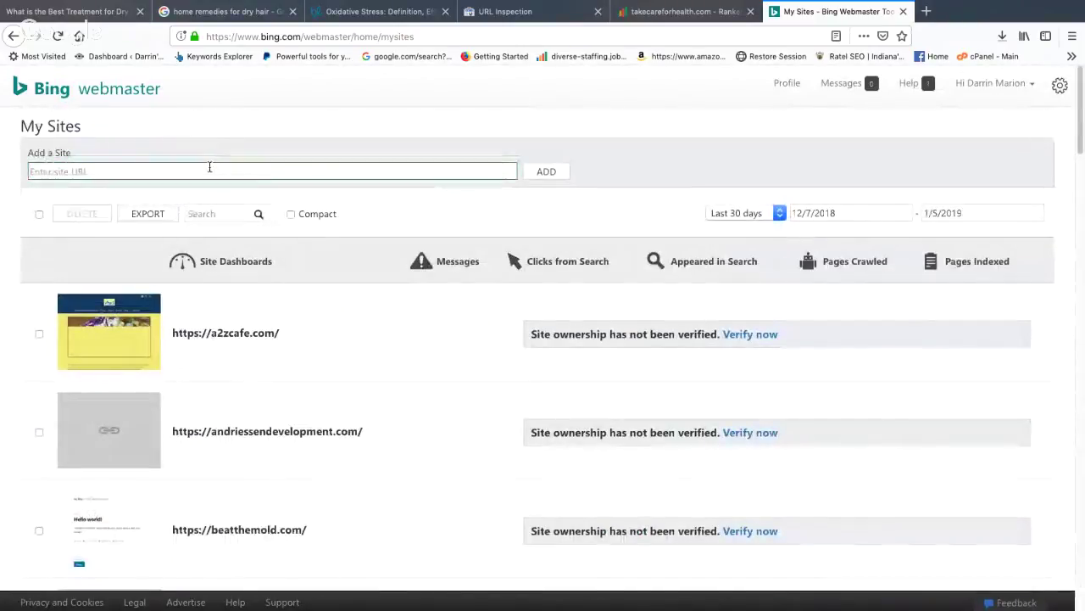
{"action": "left_click", "coordinate": [210, 167]}
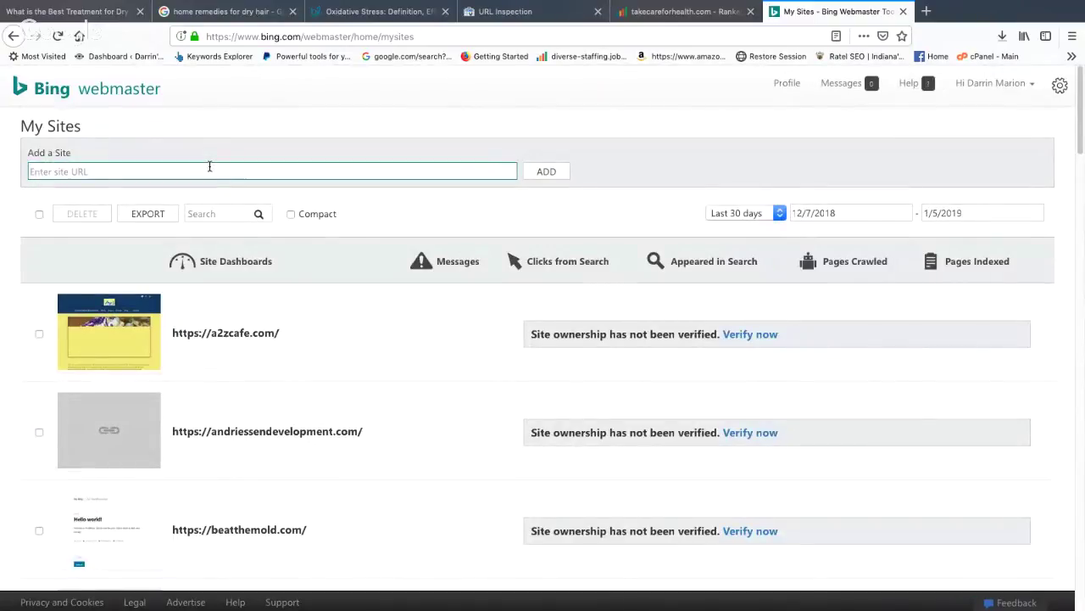
{"action": "type", "text": "http://takecareforhealth.com"}
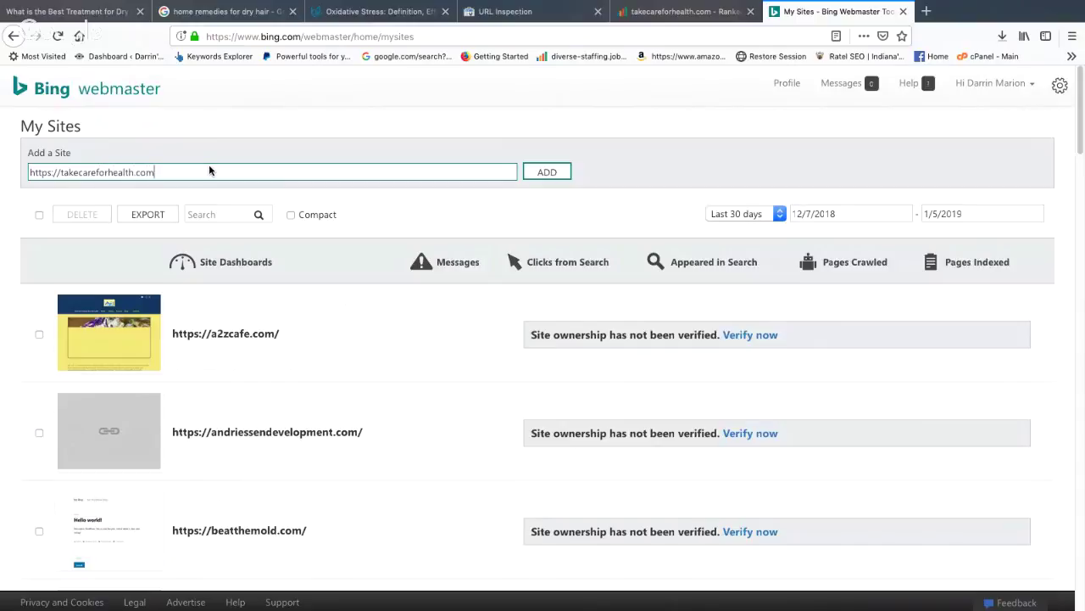
{"action": "left_click", "coordinate": [547, 172]}
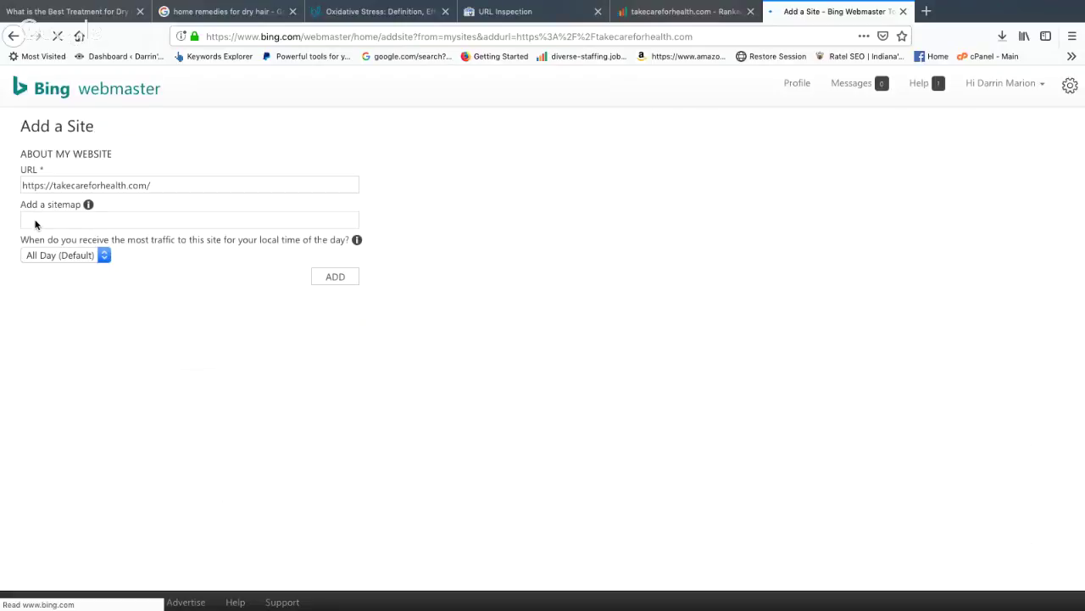
{"action": "left_click", "coordinate": [35, 224]}
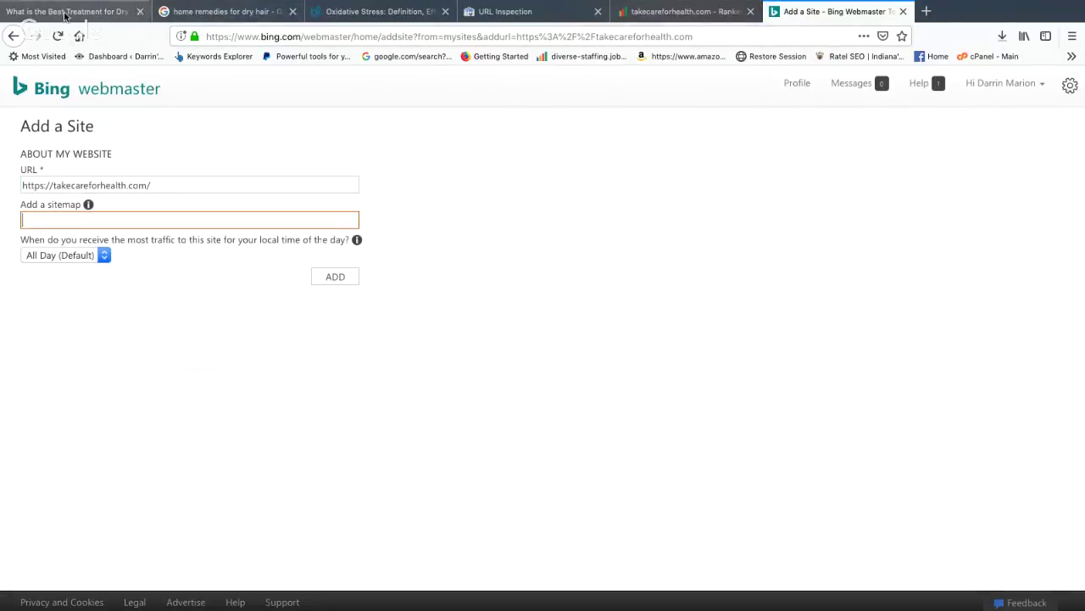
Switch to the takecareforhealth.com WordPress dashboard and open the general settings of Yoast SEO.
{"action": "left_click", "coordinate": [112, 13]}
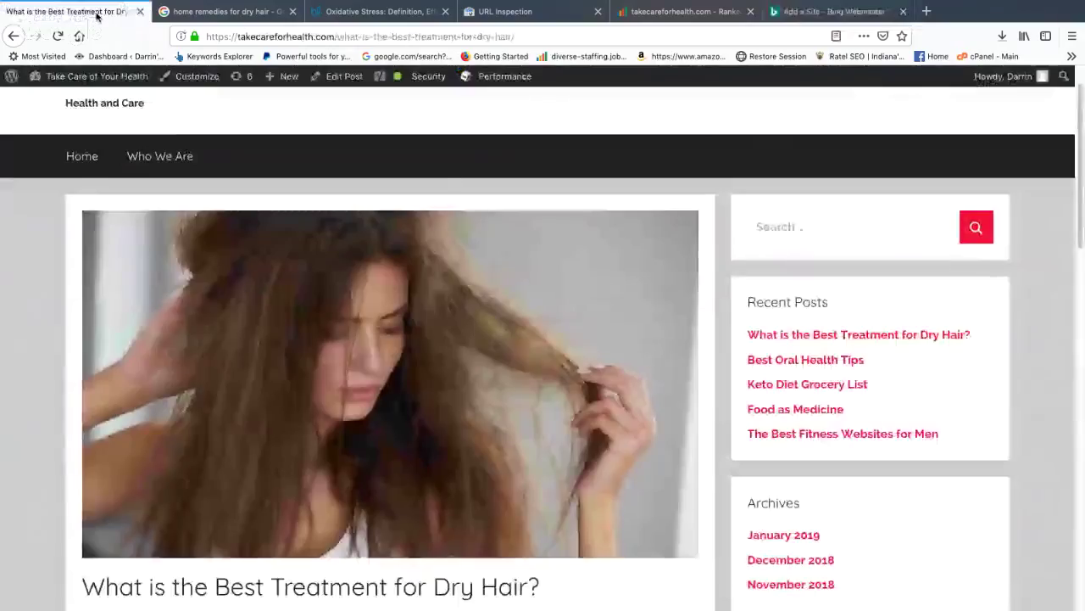
{"action": "mouse_move", "coordinate": [100, 75]}
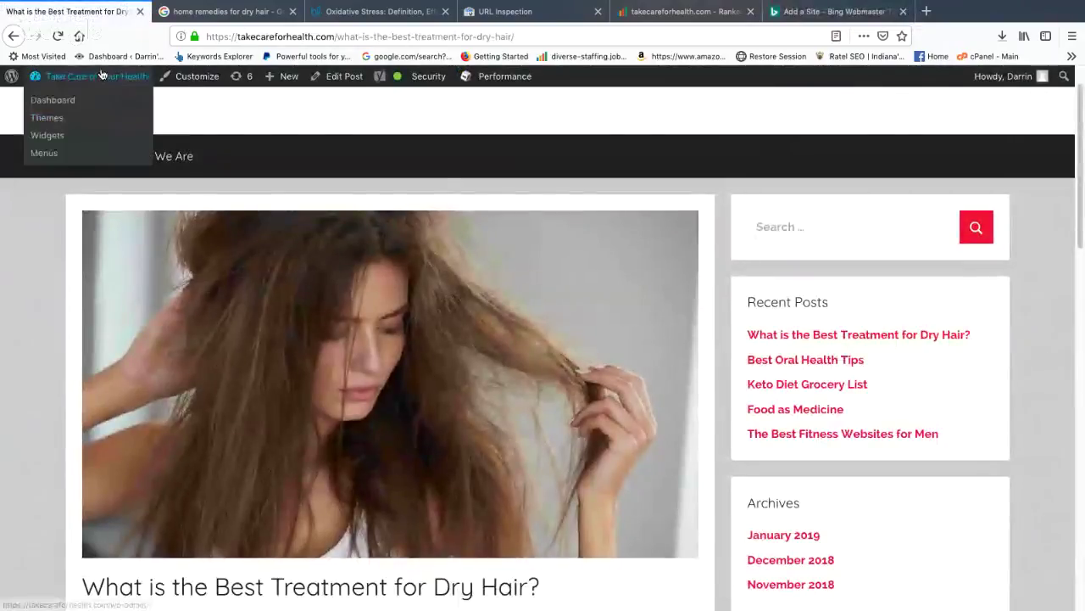
{"action": "left_click", "coordinate": [55, 103]}
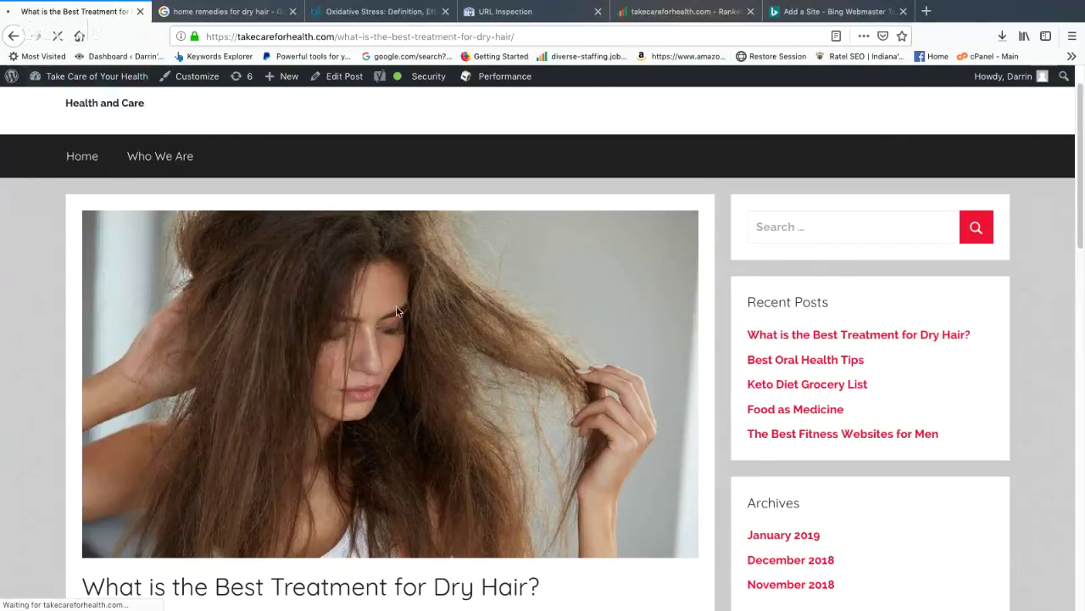
{"action": "scroll", "coordinate": [409, 316], "scroll_direction": "down", "scroll_amount": 1}
{"action": "scroll", "coordinate": [409, 316], "scroll_direction": "down", "scroll_amount": 3}
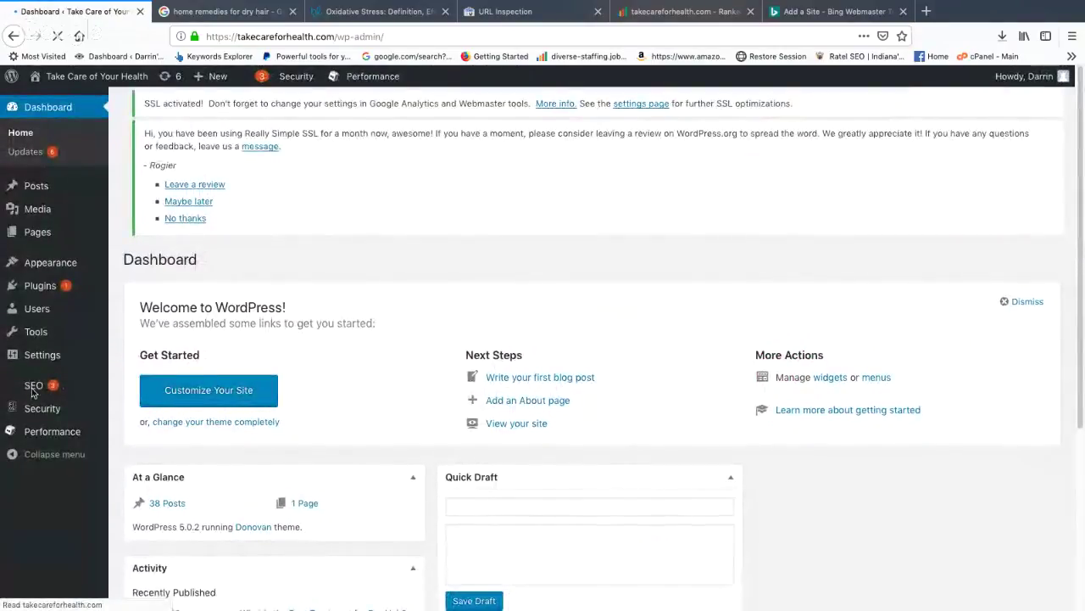
{"action": "mouse_move", "coordinate": [38, 392]}
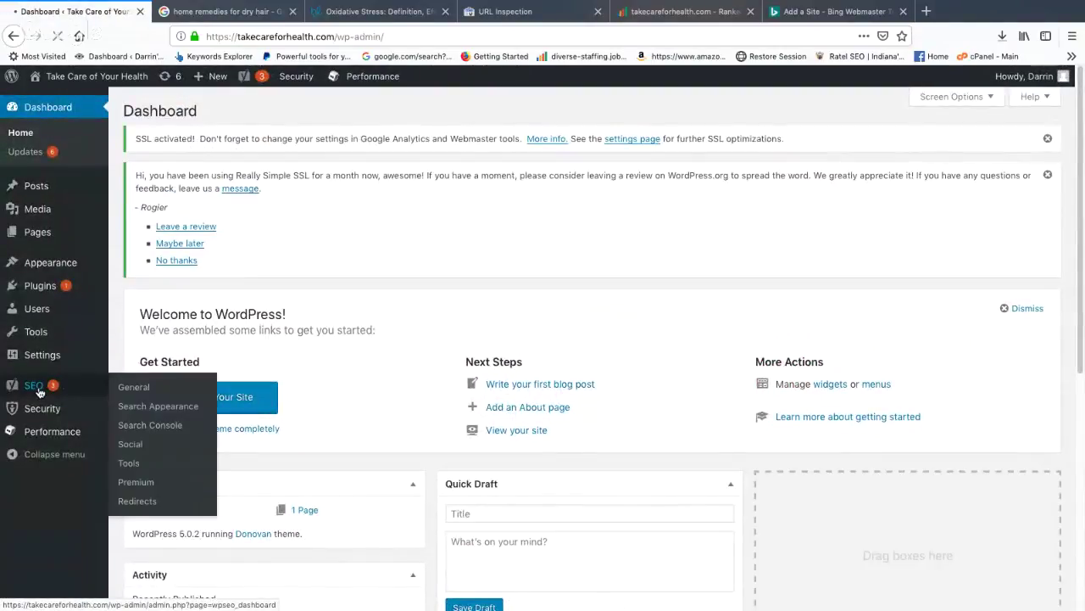
{"action": "left_click", "coordinate": [127, 387]}
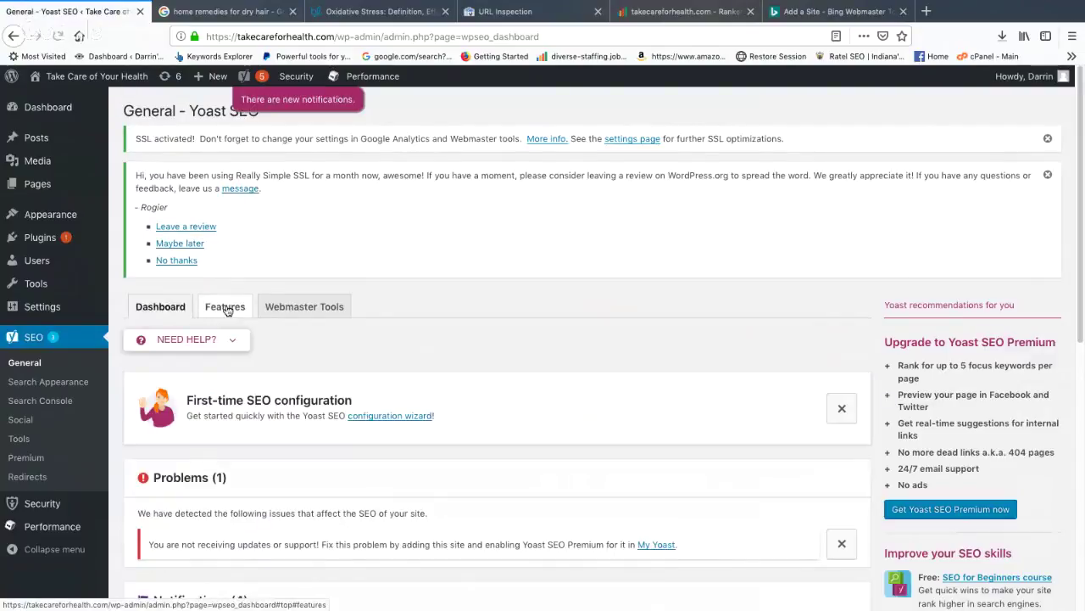
Open the site's XML sitemap from the XML sitemaps entry in the Yoast SEO features.
{"action": "left_click", "coordinate": [225, 307]}
{"action": "scroll", "coordinate": [379, 425], "scroll_direction": "down", "scroll_amount": 5}
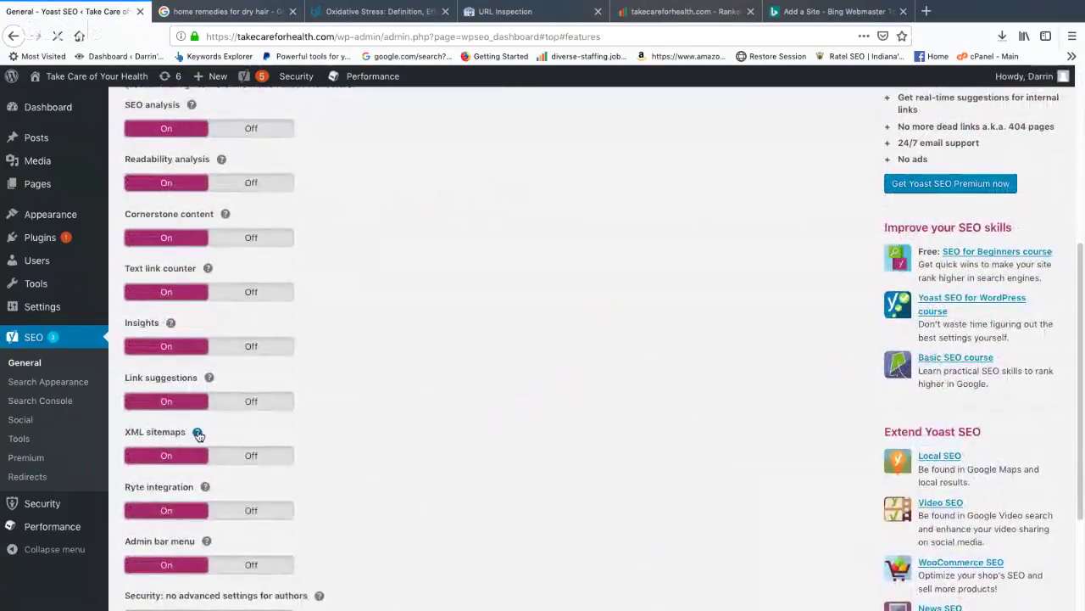
{"action": "left_click", "coordinate": [197, 434]}
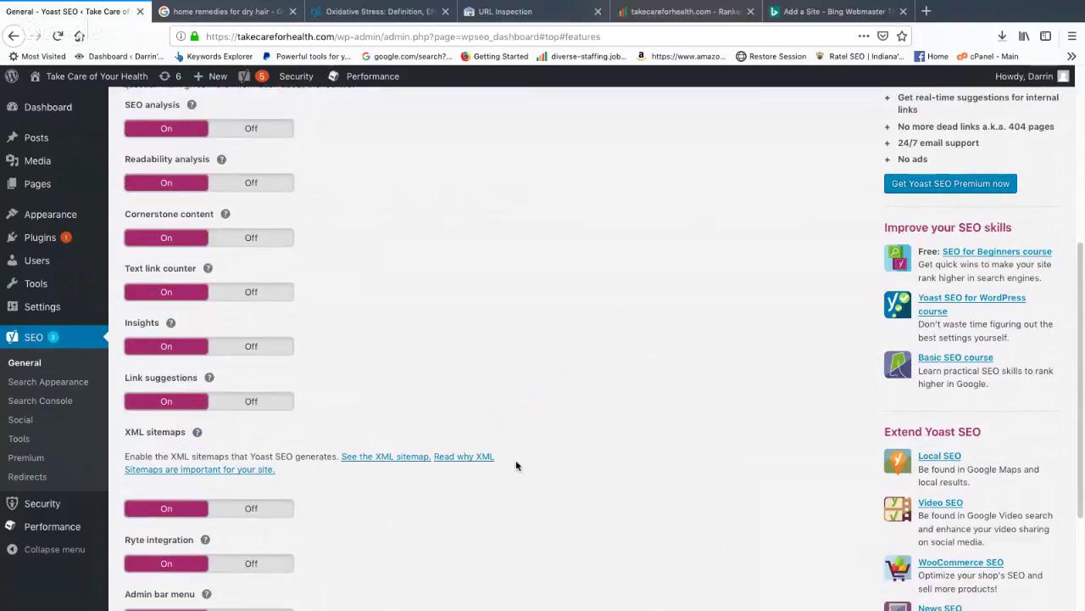
{"action": "left_click", "coordinate": [393, 460]}
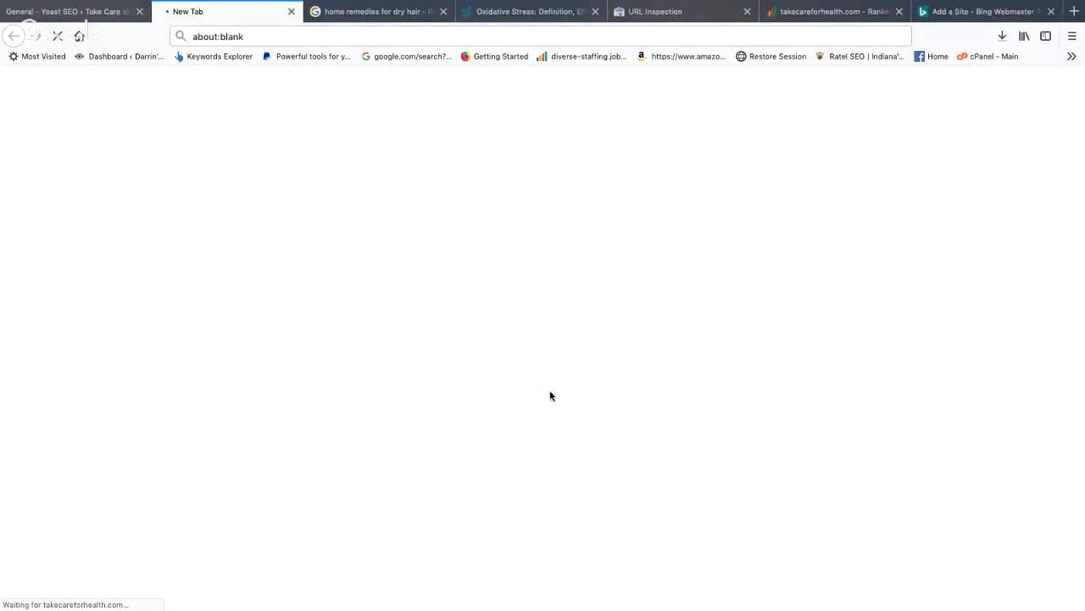
{"action": "left_click_drag", "start_coordinate": [428, 36], "coordinate": [211, 19]}
{"action": "right_click", "coordinate": [269, 32]}
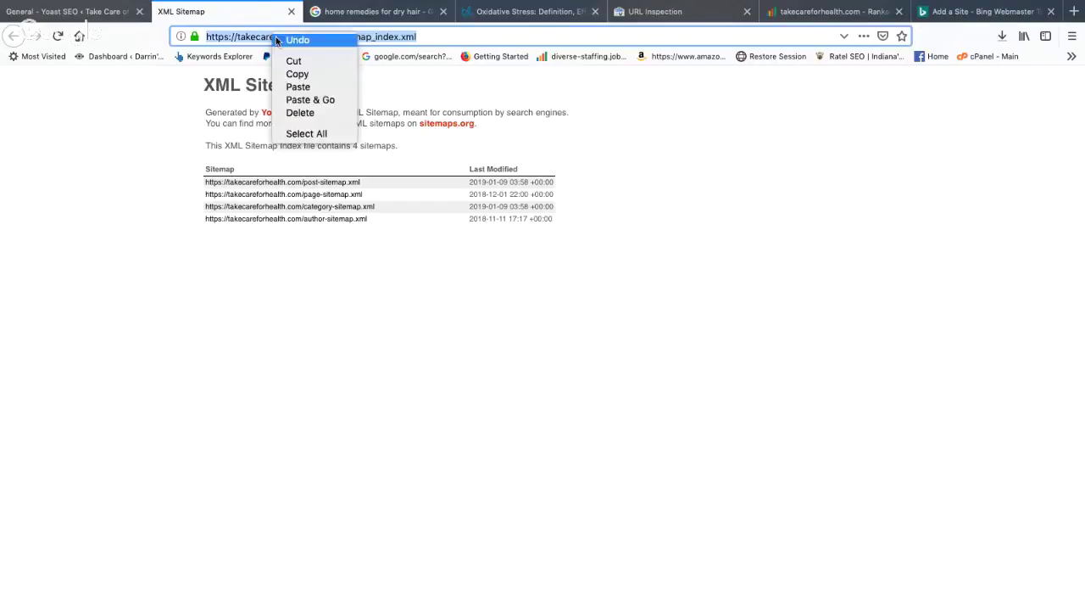
{"action": "left_click", "coordinate": [302, 78]}
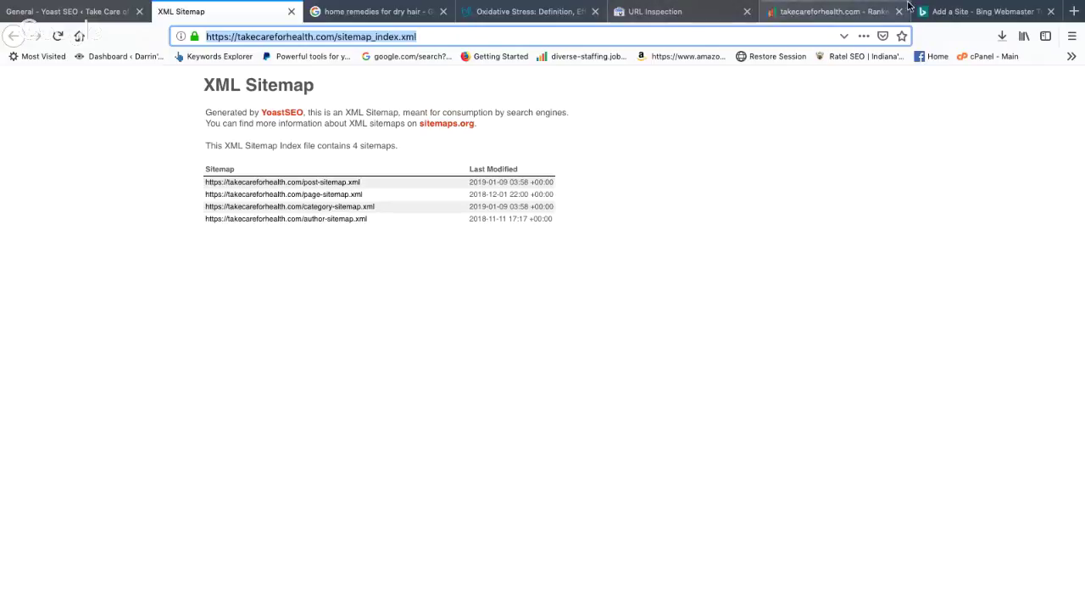
Paste the copied sitemap address into Bing's Add a Site form and add the site with the default traffic time.
{"action": "left_click", "coordinate": [966, 12]}
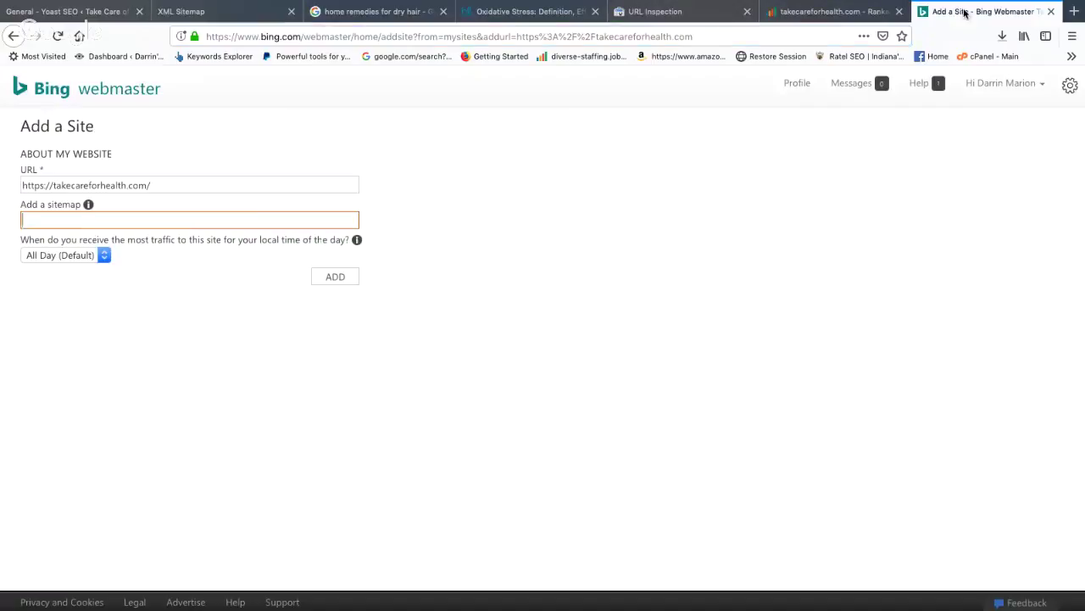
{"action": "right_click", "coordinate": [186, 220]}
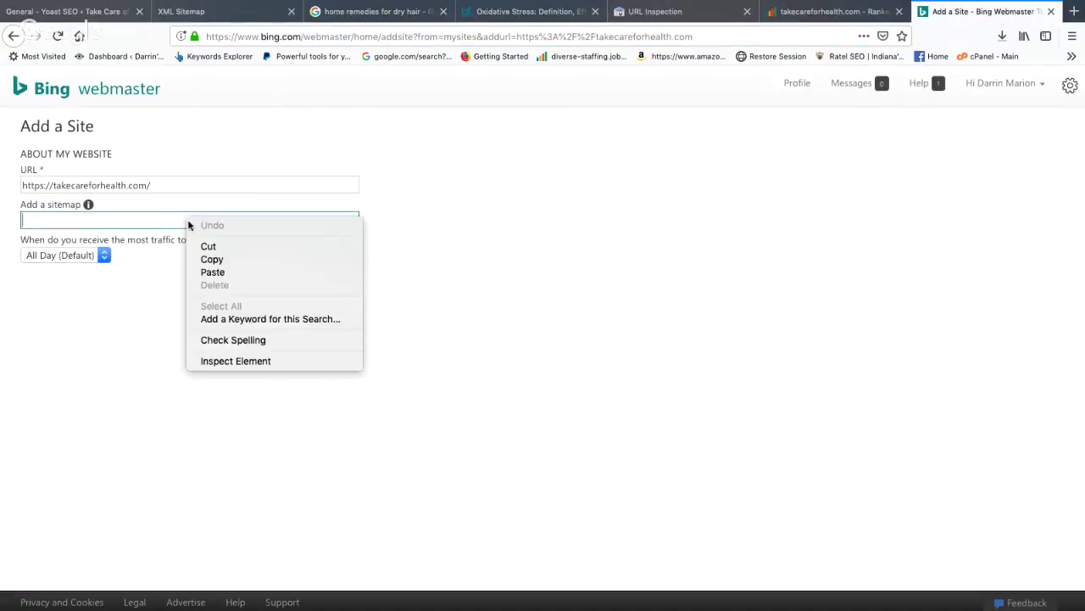
{"action": "left_click", "coordinate": [218, 272]}
{"action": "left_click", "coordinate": [337, 276]}
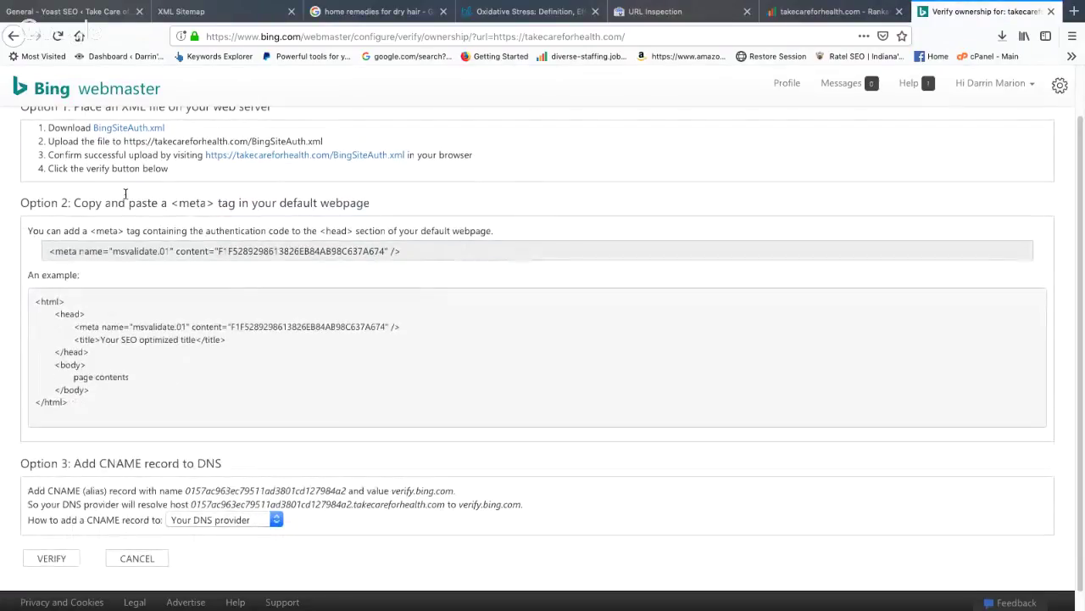
Copy the meta tag from Option 2 on Bing's ownership verification page and review the verification options.
{"action": "left_click_drag", "start_coordinate": [391, 246], "coordinate": [44, 247]}
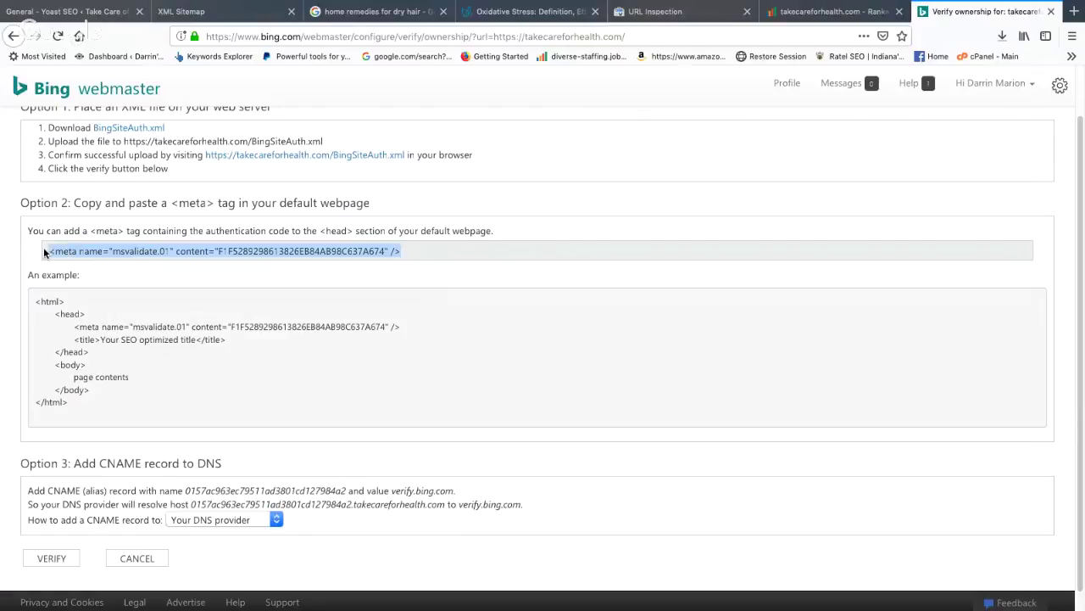
{"action": "right_click", "coordinate": [111, 251]}
{"action": "left_click", "coordinate": [134, 255]}
{"action": "scroll", "coordinate": [544, 216], "scroll_direction": "up", "scroll_amount": 2}
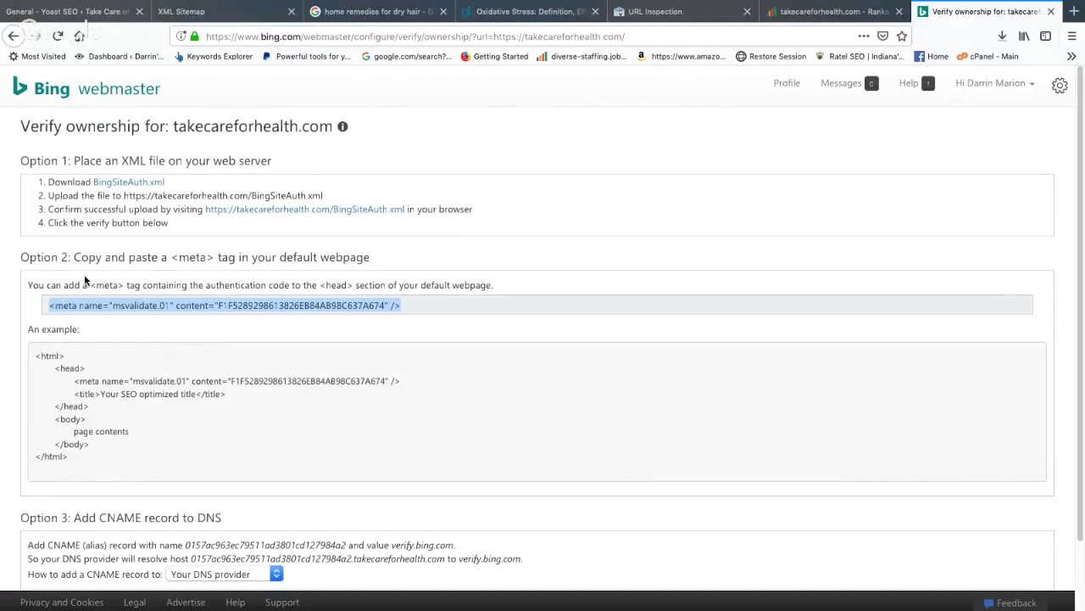
{"action": "scroll", "coordinate": [593, 306], "scroll_direction": "down", "scroll_amount": 3}
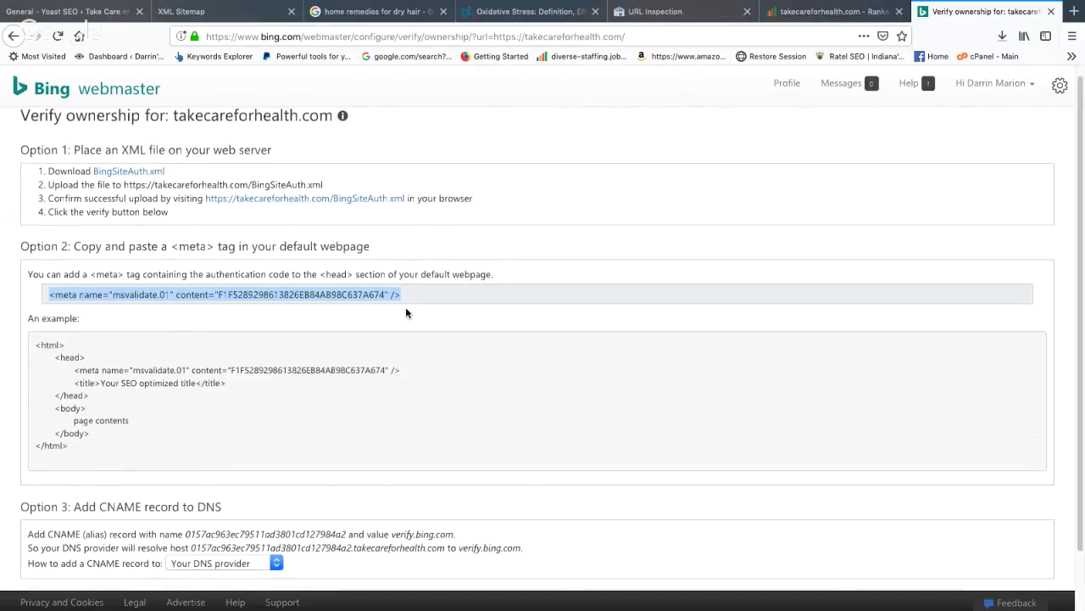
{"action": "scroll", "coordinate": [648, 154], "scroll_direction": "up", "scroll_amount": 3}
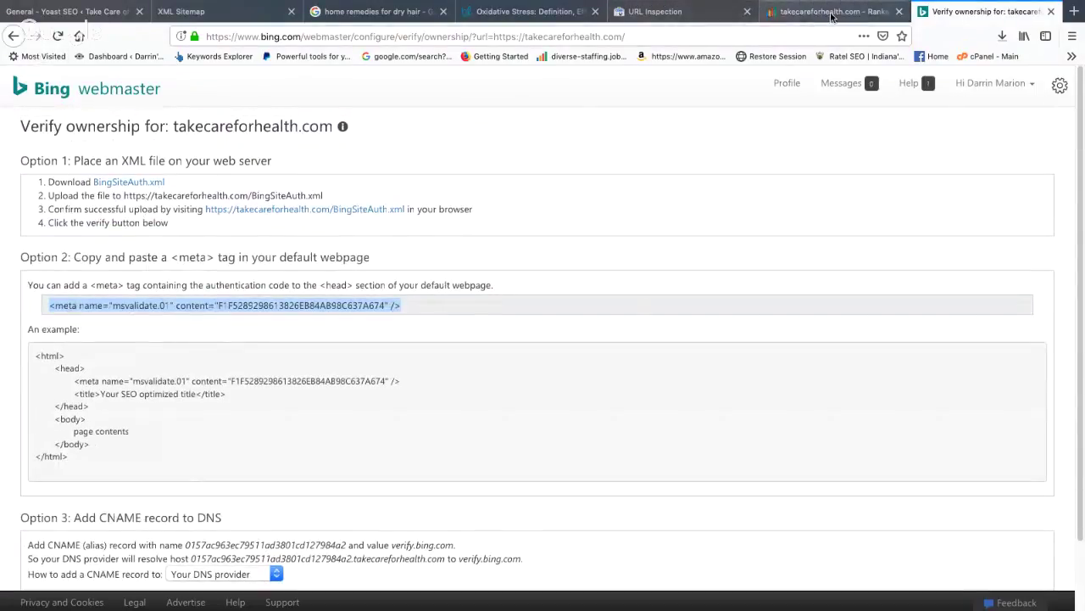
Return to the WordPress admin and examine the Yoast SEO features page and the admin sections for a theme file editor.
{"action": "left_click", "coordinate": [802, 13]}
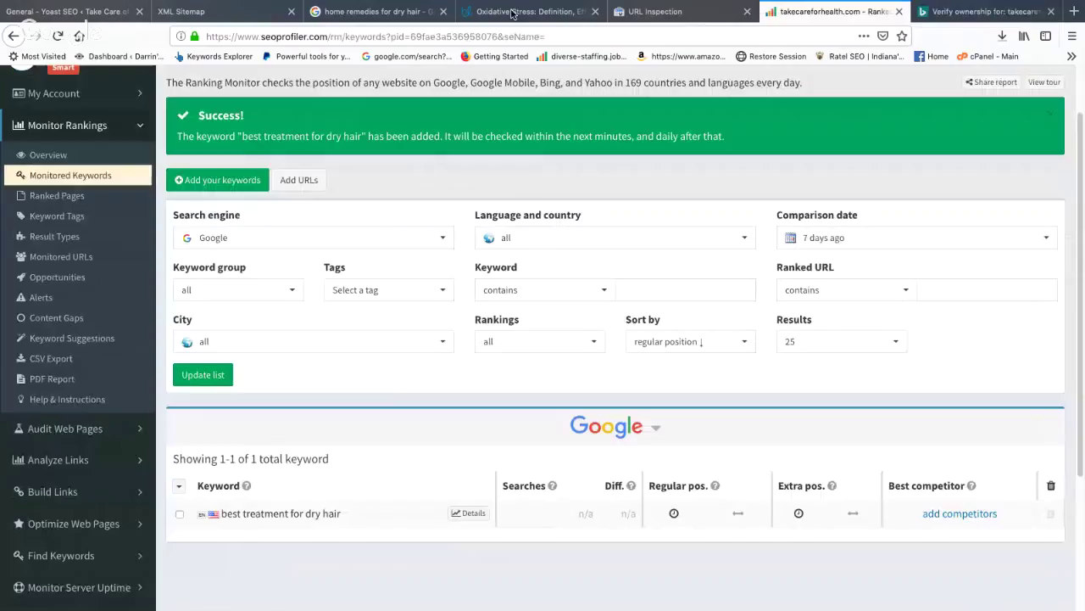
{"action": "left_click", "coordinate": [98, 12]}
{"action": "scroll", "coordinate": [68, 212], "scroll_direction": "up", "scroll_amount": 5}
{"action": "mouse_move", "coordinate": [65, 216]}
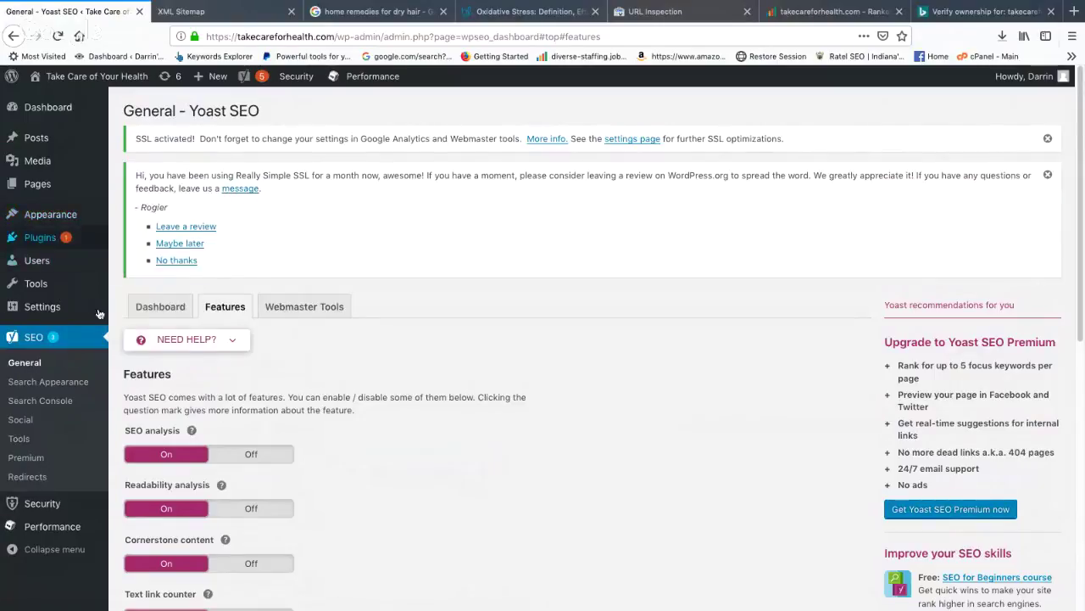
{"action": "scroll", "coordinate": [400, 317], "scroll_direction": "down", "scroll_amount": 4}
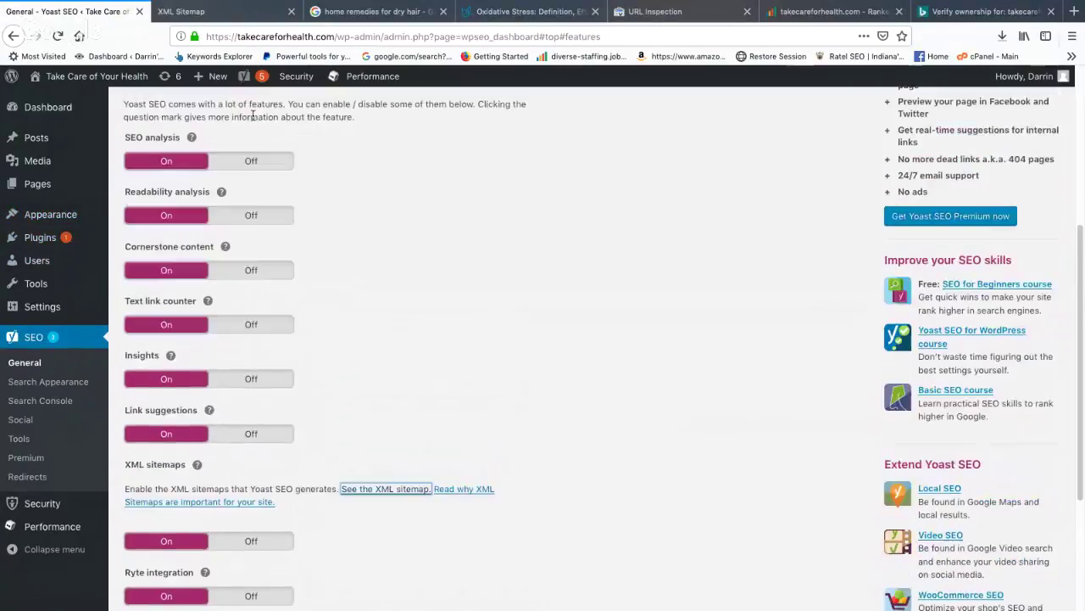
{"action": "scroll", "coordinate": [402, 330], "scroll_direction": "up", "scroll_amount": 4}
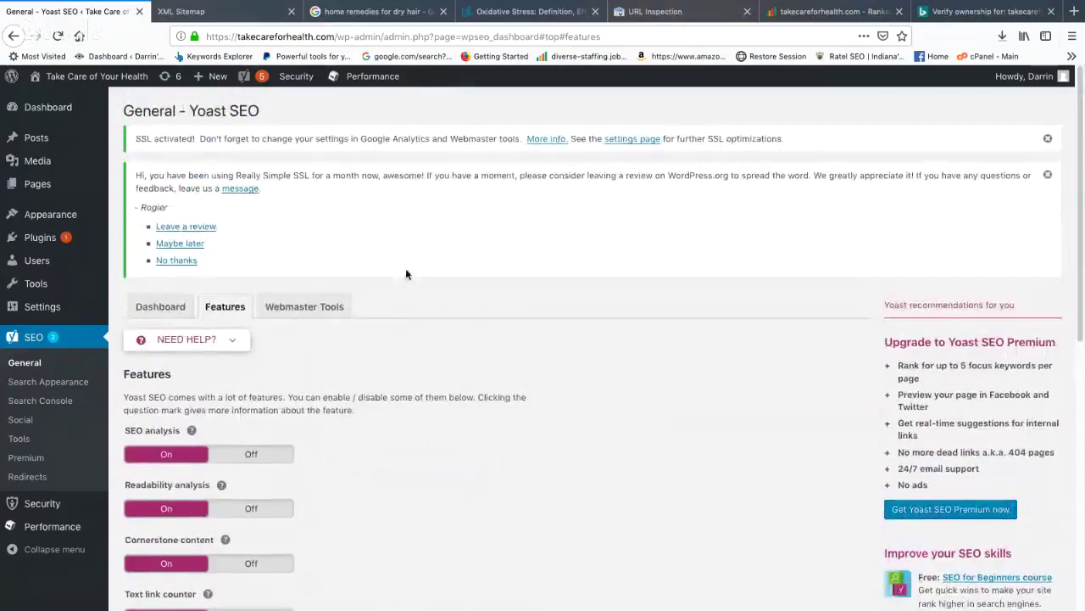
{"action": "scroll", "coordinate": [405, 274], "scroll_direction": "down", "scroll_amount": 6}
{"action": "scroll", "coordinate": [293, 278], "scroll_direction": "up", "scroll_amount": 3}
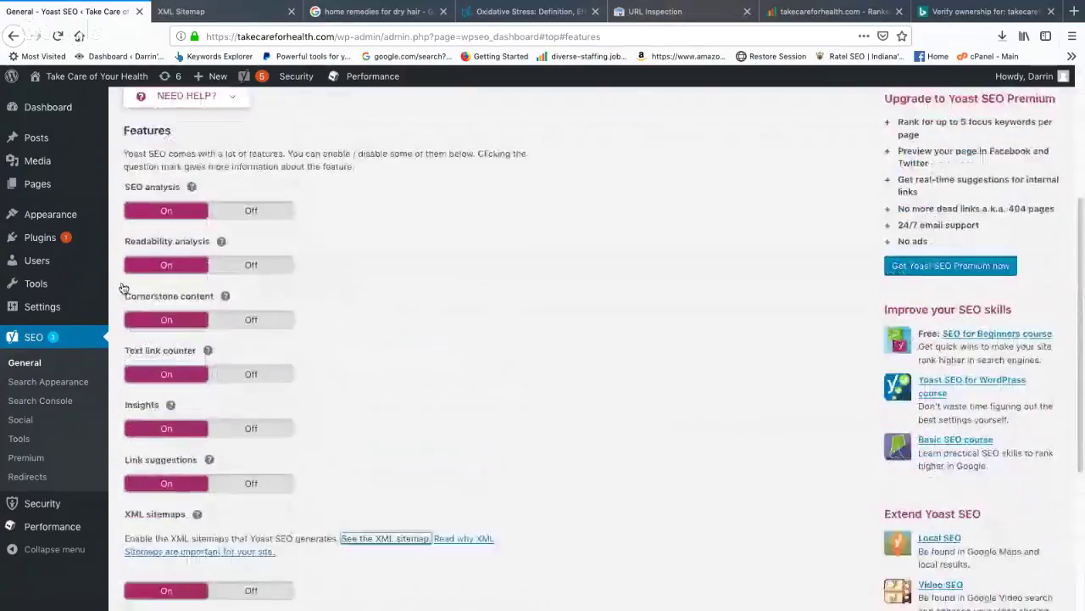
{"action": "scroll", "coordinate": [123, 288], "scroll_direction": "up", "scroll_amount": 1}
{"action": "mouse_move", "coordinate": [34, 509]}
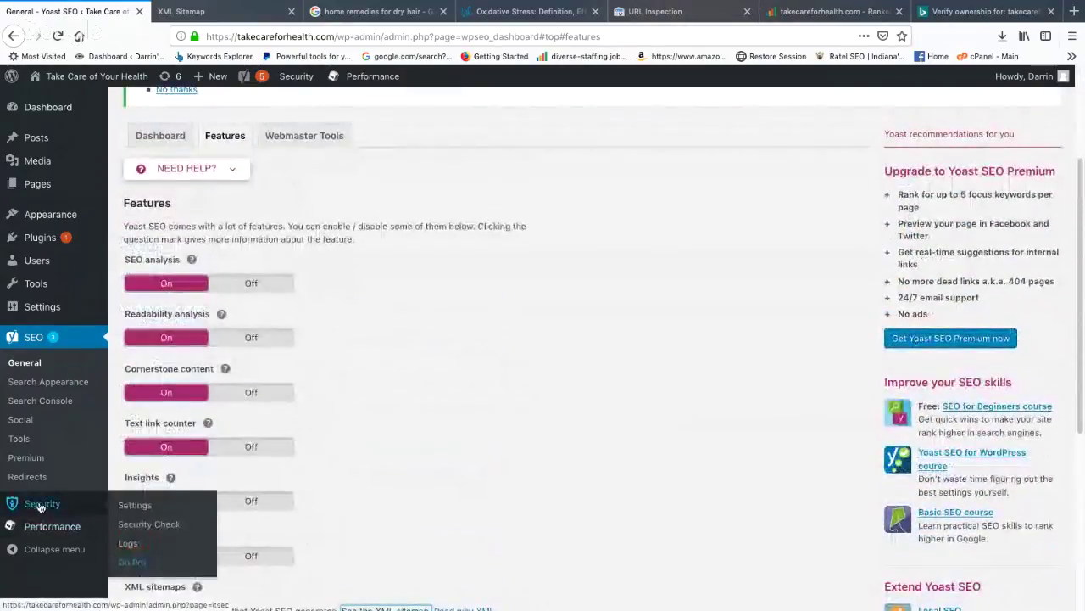
{"action": "scroll", "coordinate": [410, 444], "scroll_direction": "up", "scroll_amount": 2}
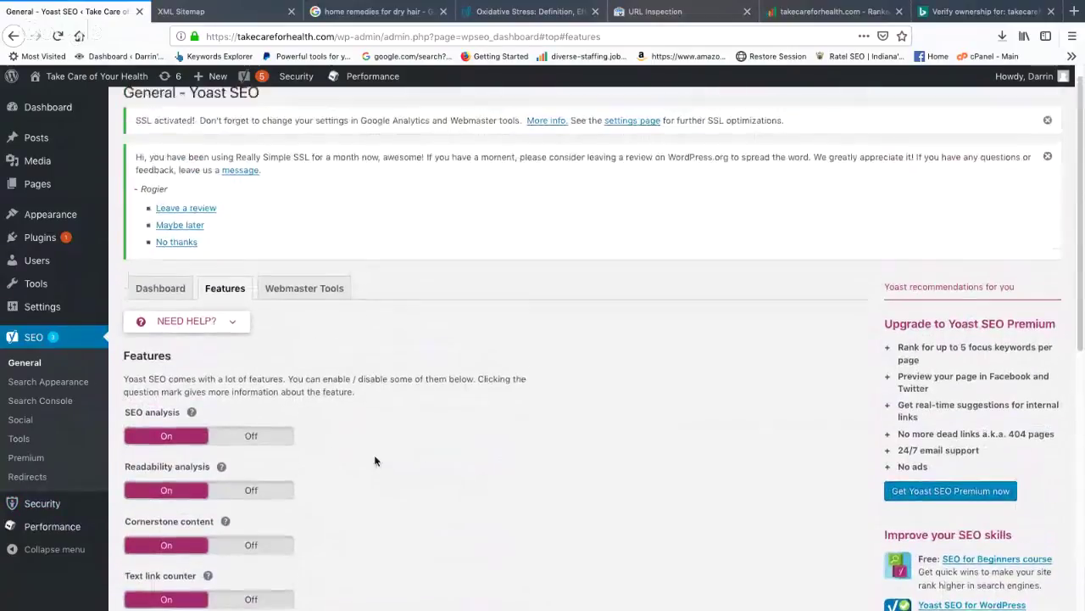
{"action": "scroll", "coordinate": [376, 461], "scroll_direction": "down", "scroll_amount": 2}
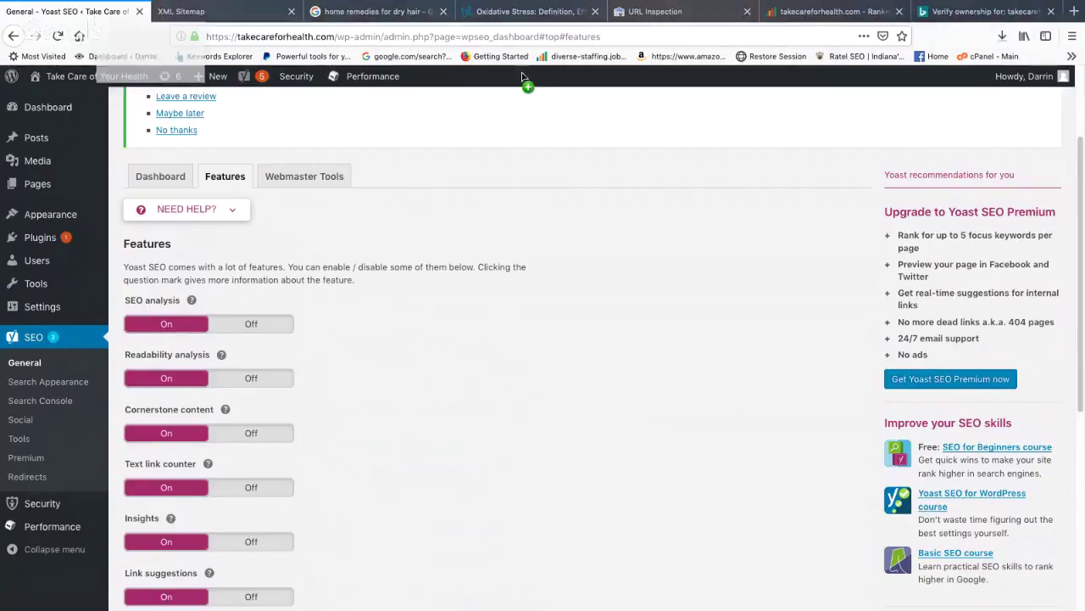
Close the Yoast SEO page and activate the Theme Editor plugin from the Add Plugins search results in the other browser window.
{"action": "key", "text": "super+w"}
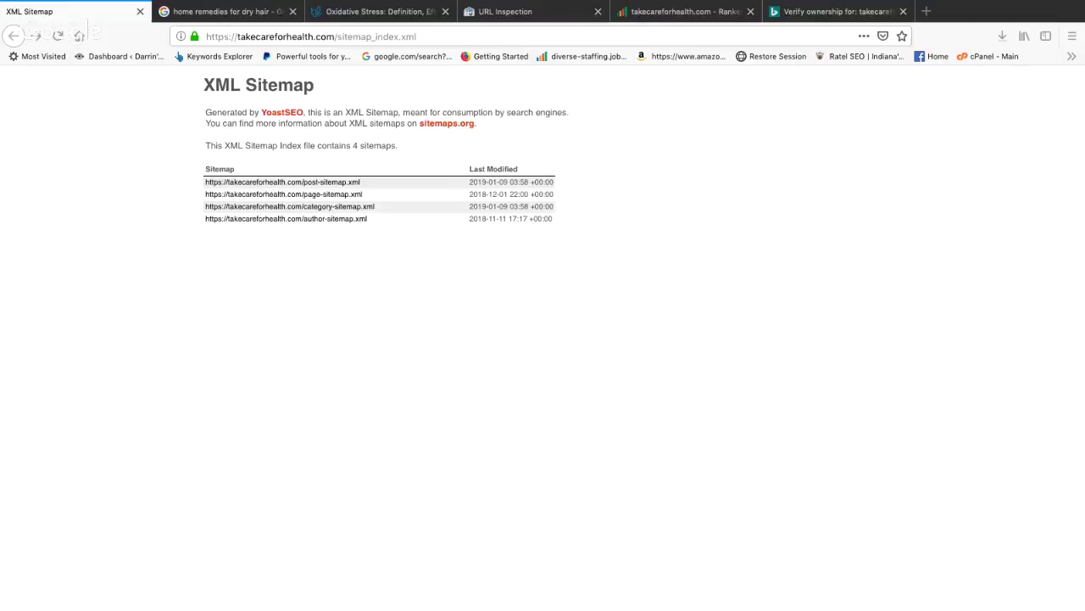
{"action": "key", "text": "super+grave"}
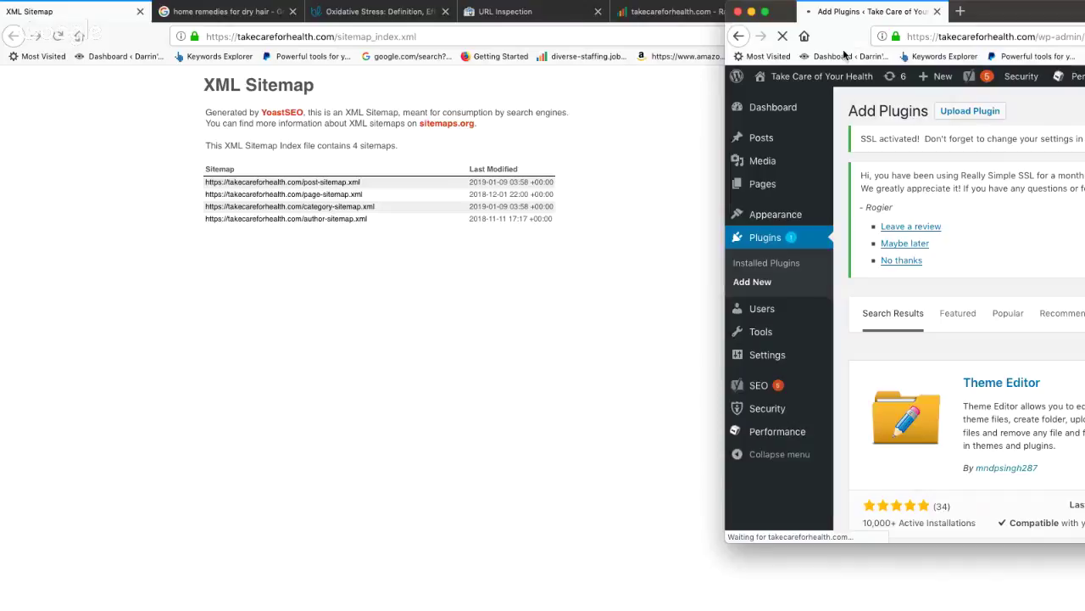
{"action": "left_click_drag", "start_coordinate": [844, 12], "coordinate": [225, 11]}
{"action": "left_click", "coordinate": [617, 383]}
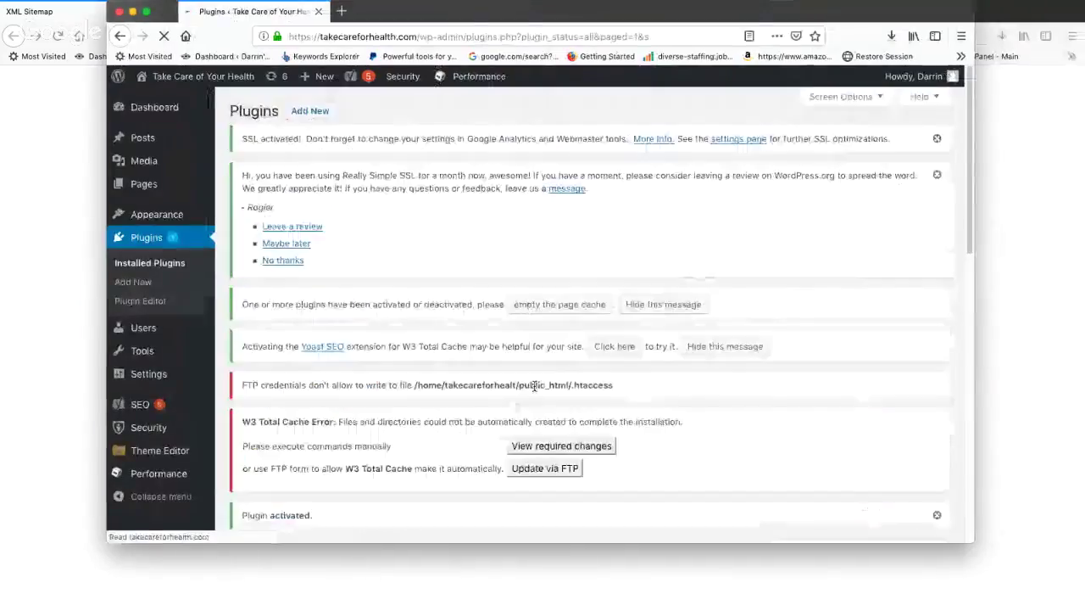
Find the Theme Editor among the installed plugins, open its theme editing page and decline the welcome subscription.
{"action": "scroll", "coordinate": [545, 415], "scroll_direction": "down", "scroll_amount": 8}
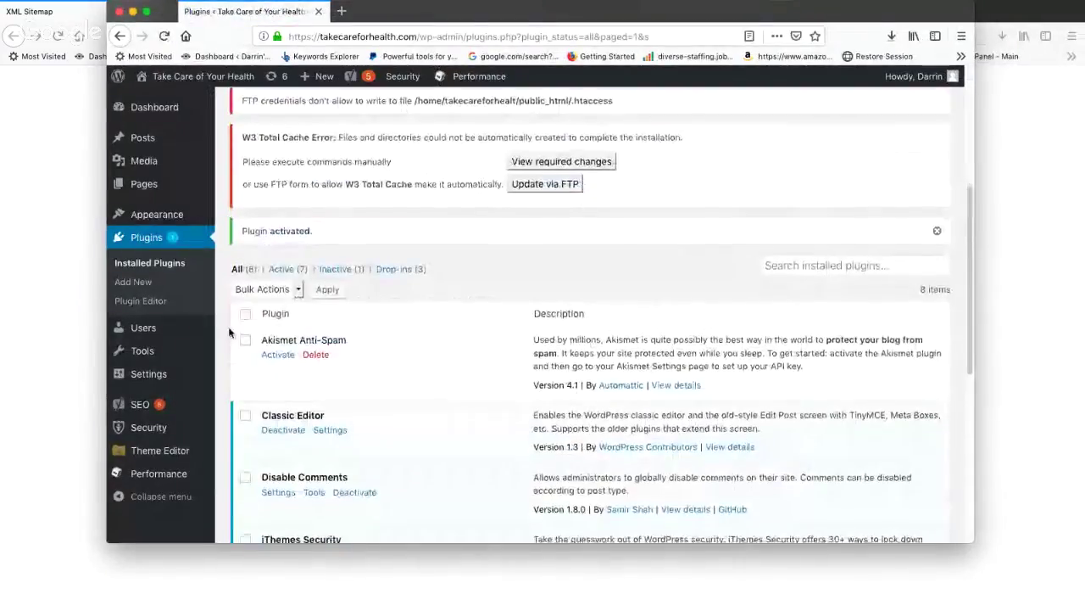
{"action": "scroll", "coordinate": [278, 373], "scroll_direction": "down", "scroll_amount": 6}
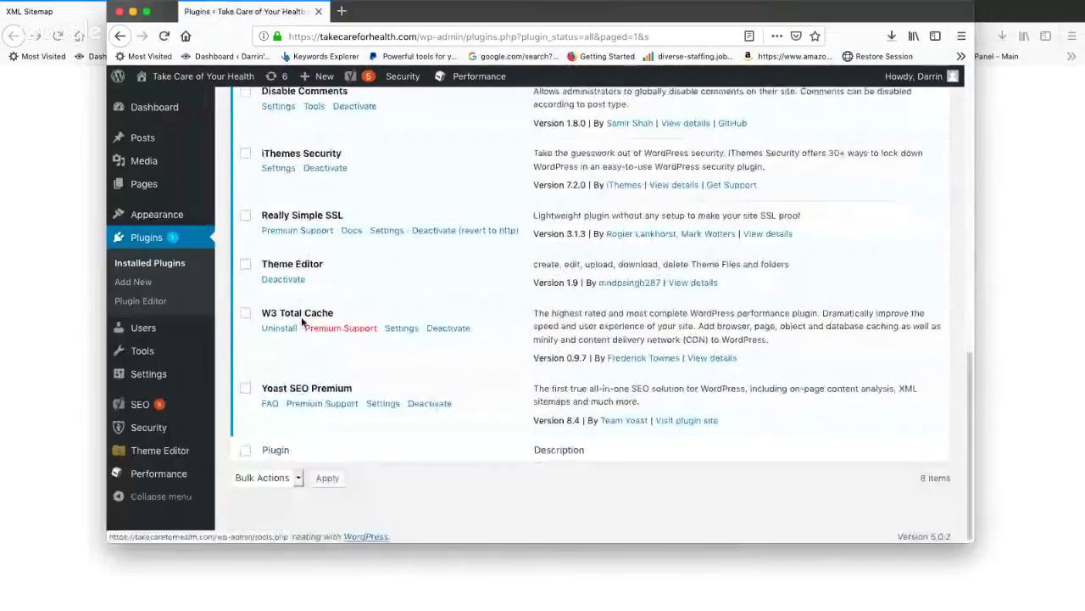
{"action": "scroll", "coordinate": [307, 333], "scroll_direction": "up", "scroll_amount": 3}
{"action": "scroll", "coordinate": [293, 347], "scroll_direction": "down", "scroll_amount": 1}
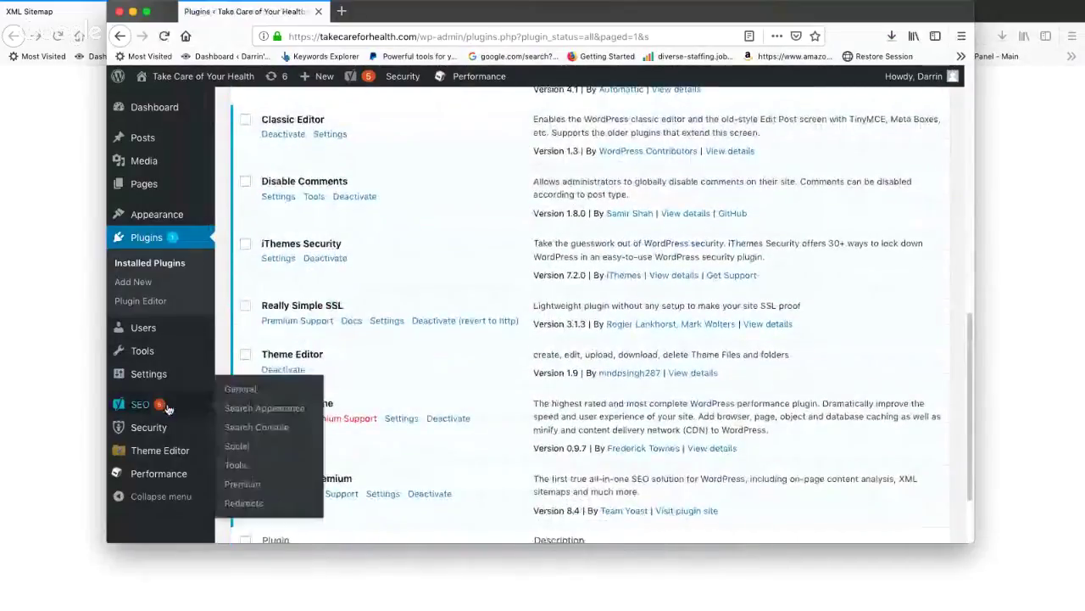
{"action": "scroll", "coordinate": [170, 433], "scroll_direction": "down", "scroll_amount": 2}
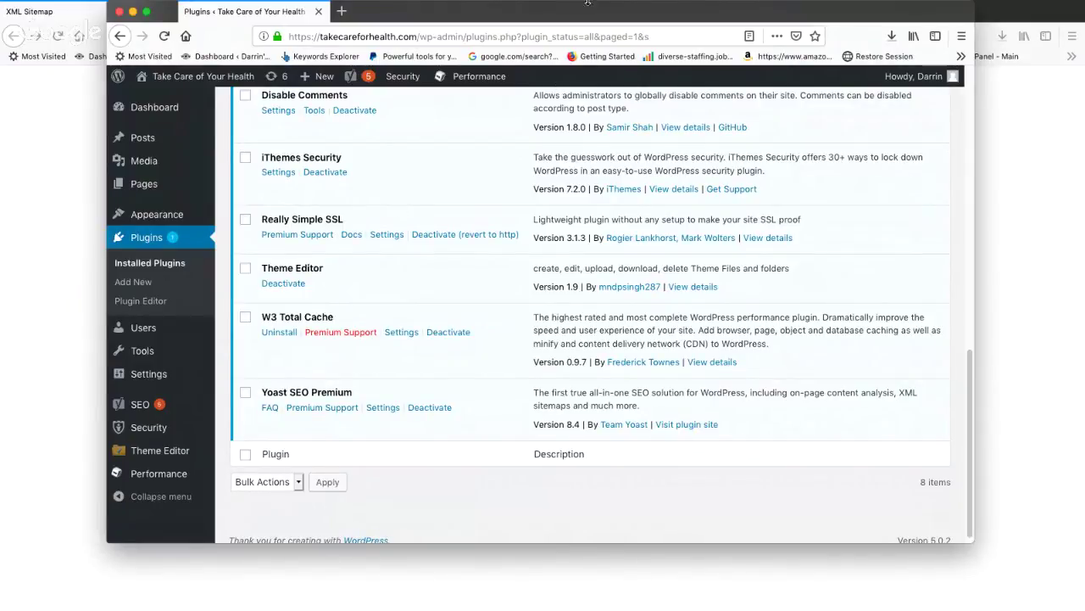
{"action": "mouse_move", "coordinate": [183, 464]}
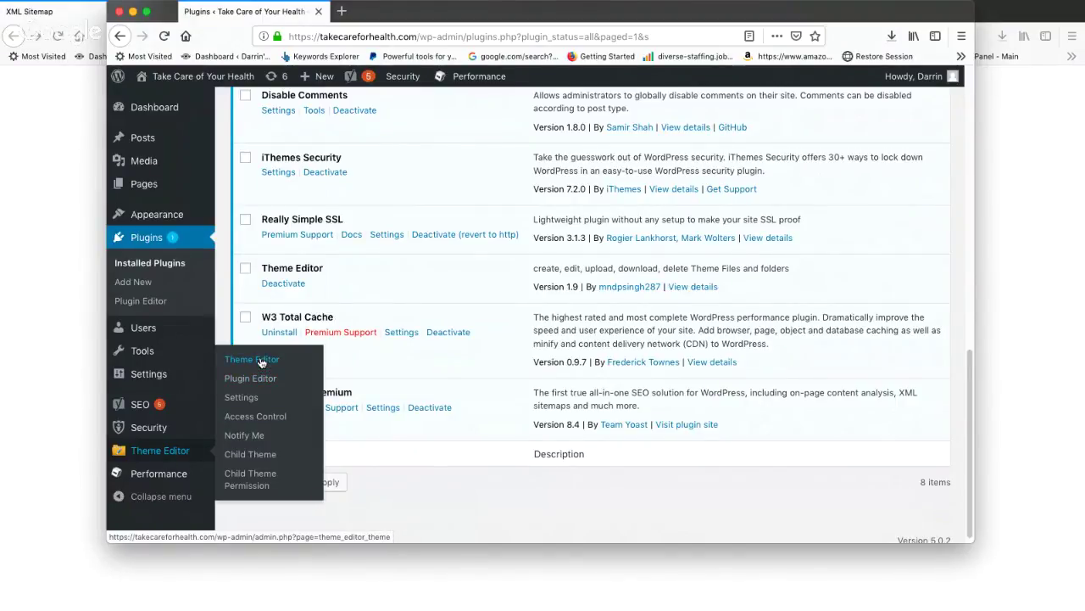
{"action": "mouse_move", "coordinate": [154, 219]}
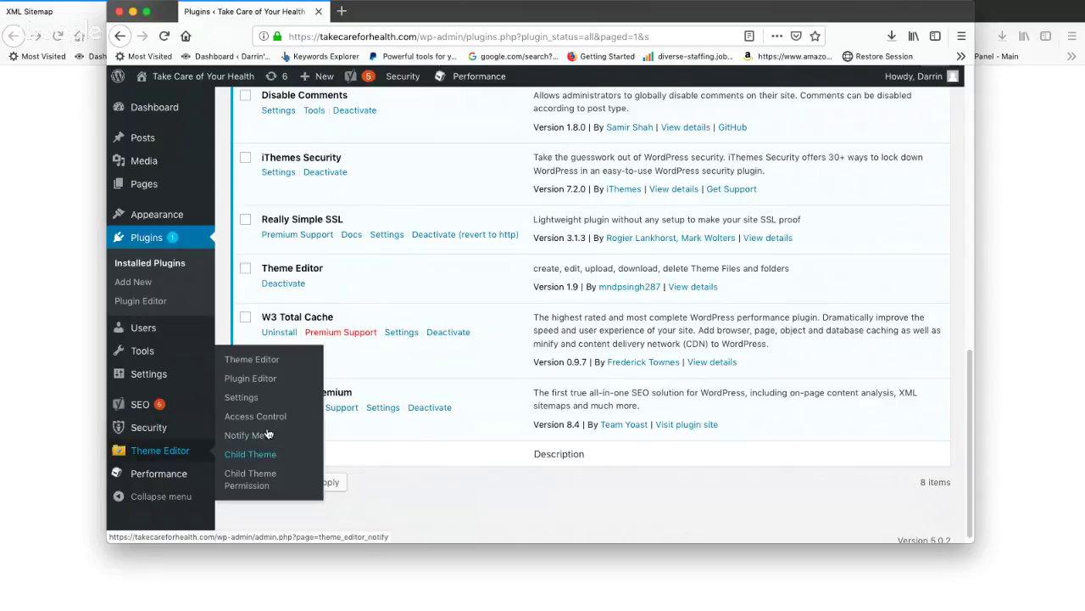
{"action": "left_click", "coordinate": [265, 361]}
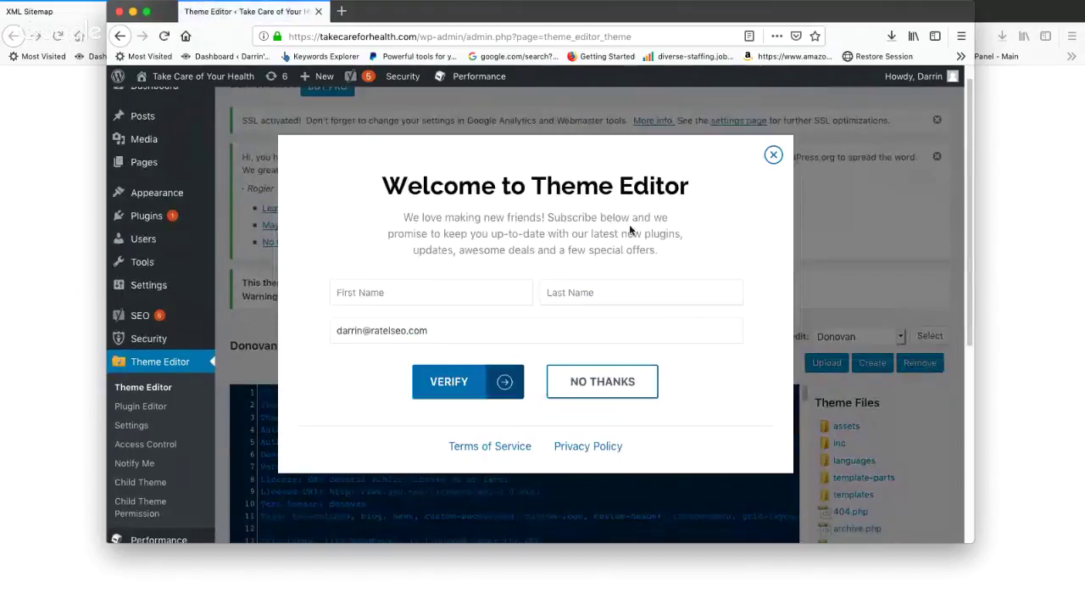
{"action": "left_click", "coordinate": [609, 386]}
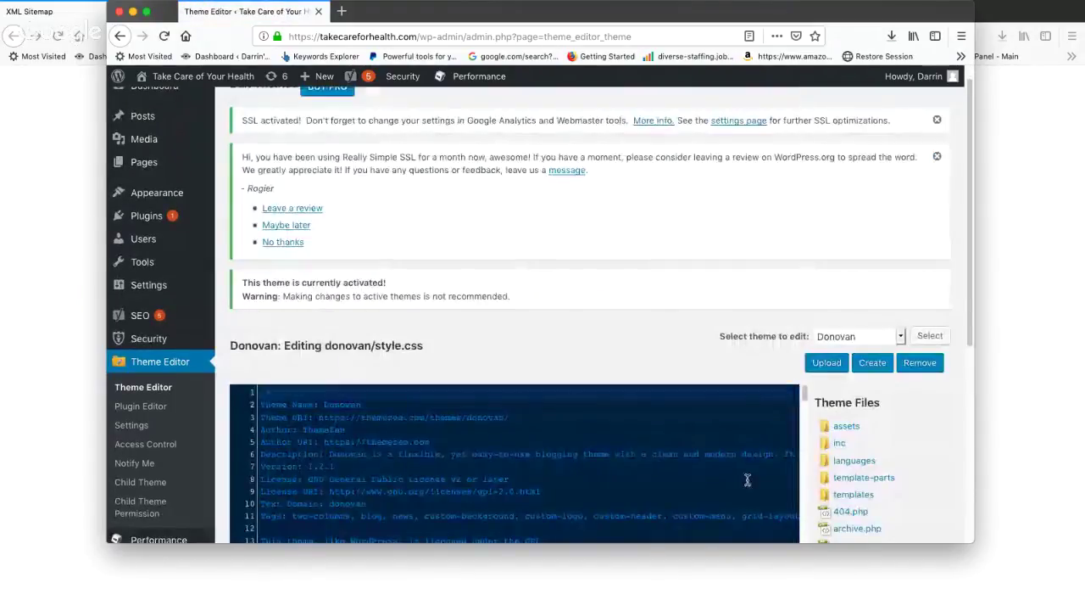
Locate header.php in the Donovan theme's file list.
{"action": "scroll", "coordinate": [747, 480], "scroll_direction": "down", "scroll_amount": 2}
{"action": "scroll", "coordinate": [840, 483], "scroll_direction": "down", "scroll_amount": 3}
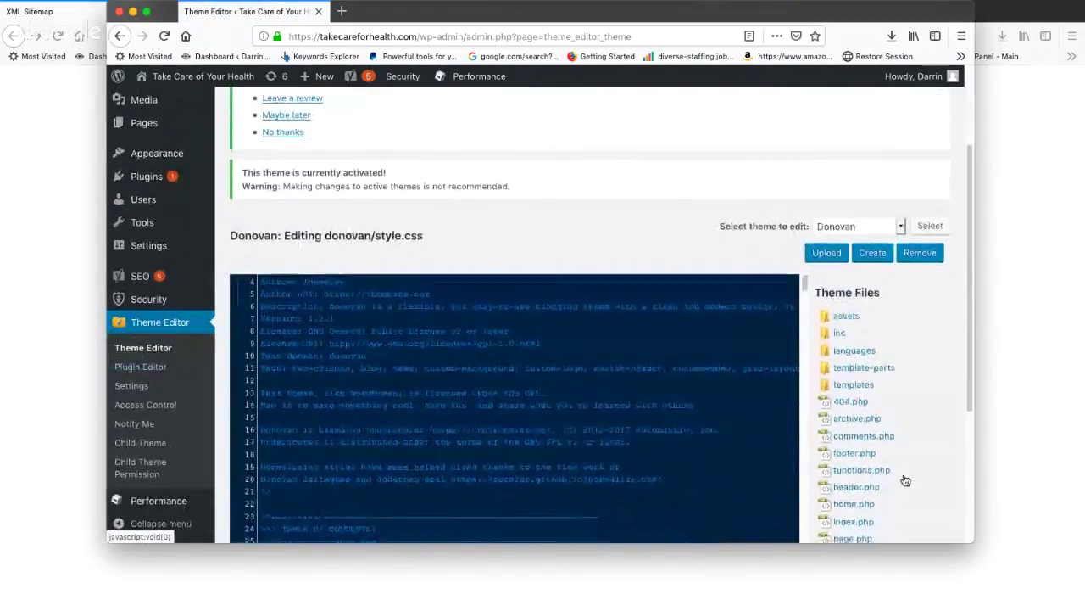
{"action": "scroll", "coordinate": [906, 480], "scroll_direction": "up", "scroll_amount": 2}
{"action": "scroll", "coordinate": [908, 472], "scroll_direction": "down", "scroll_amount": 3}
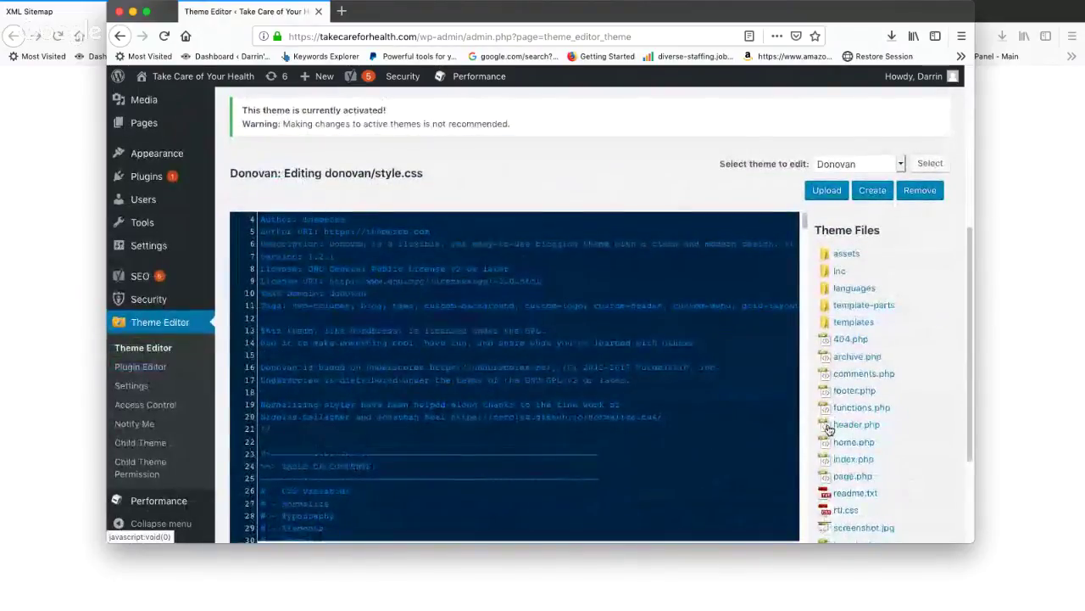